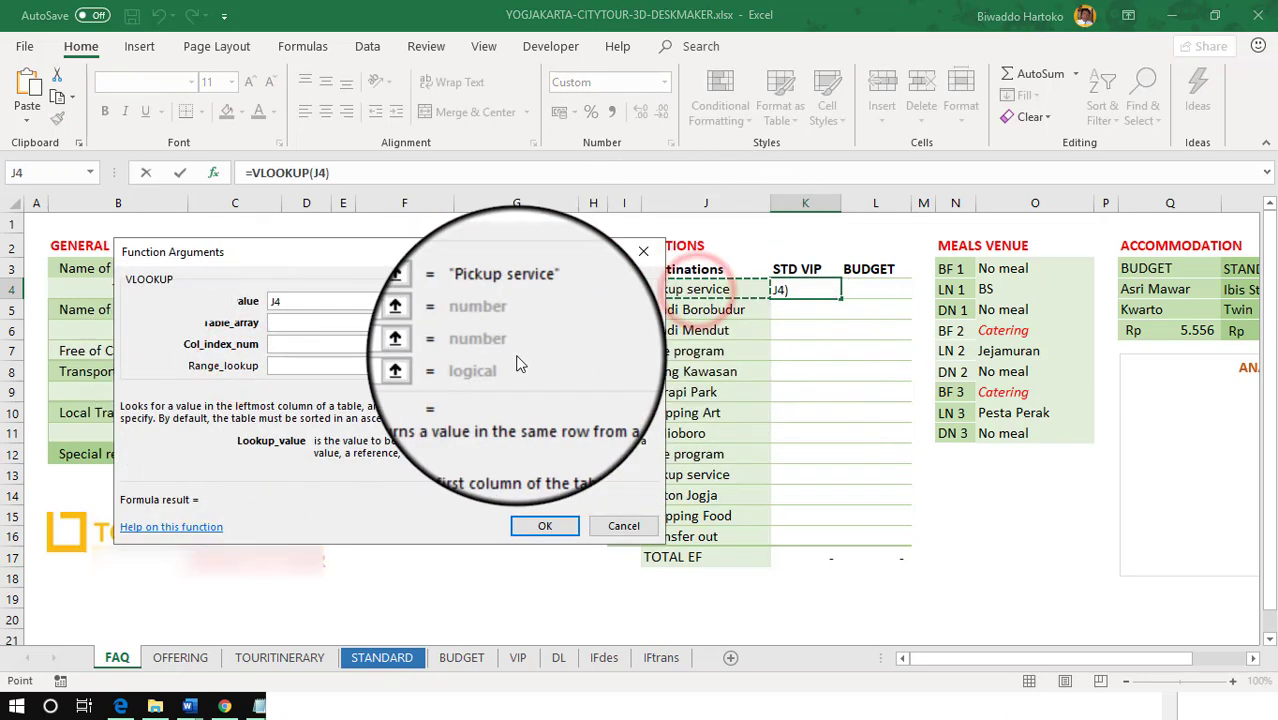
# - Set the table array of K4's VLOOKUP to $H$2:$K$1200 on the ConfiTariff sheet of YOGYAKARTA-JOGJA75.xlsx
pyautogui.click(437, 325)
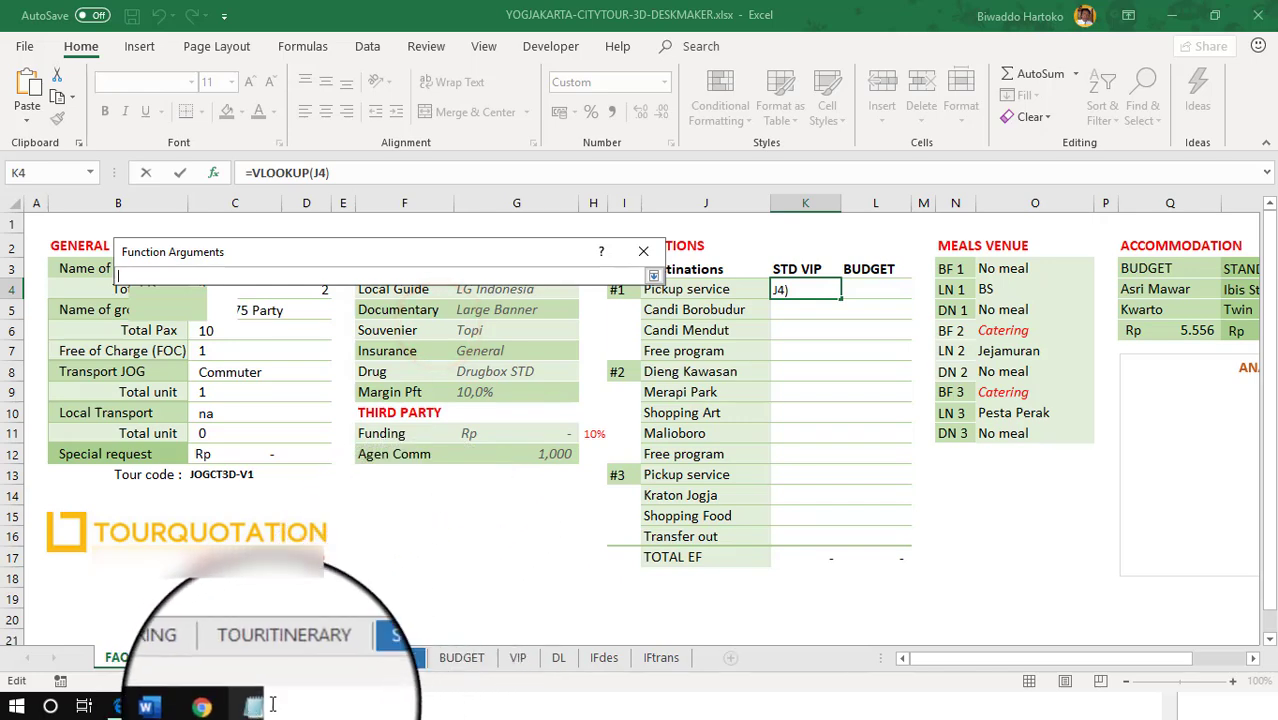
pyautogui.moveTo(340, 710)
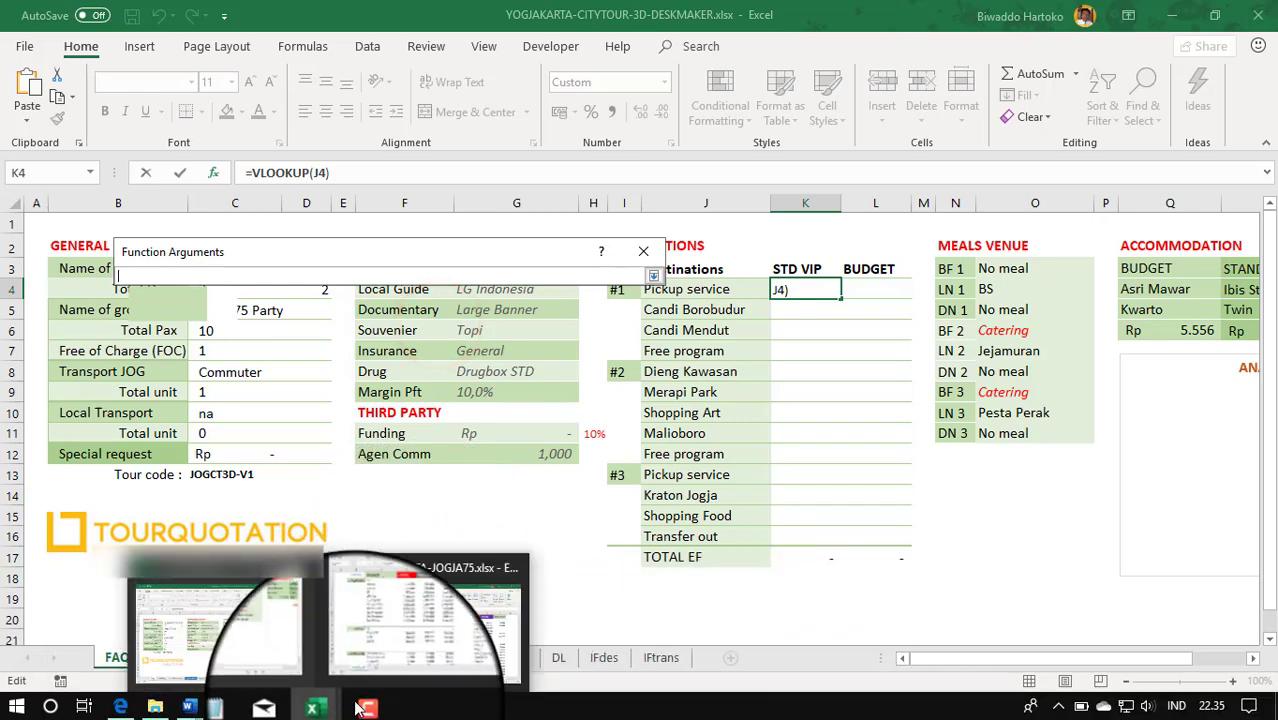
pyautogui.click(438, 640)
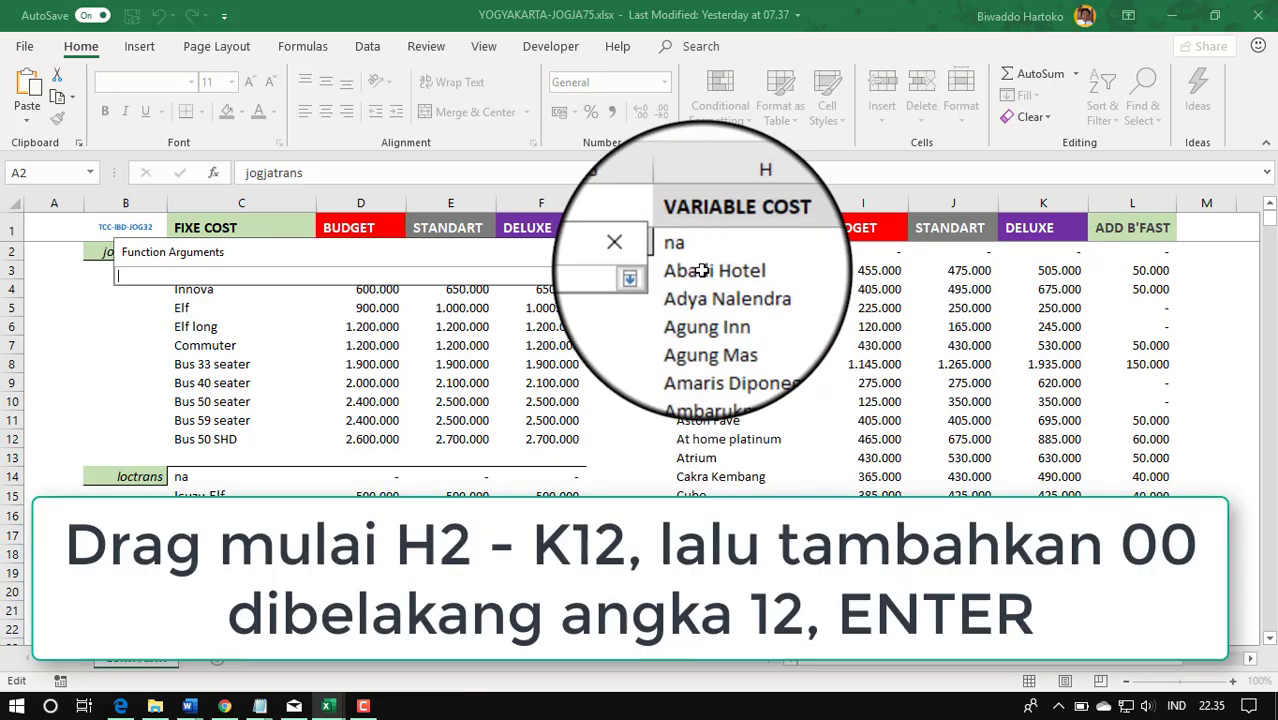
pyautogui.moveTo(688, 252); pyautogui.dragTo(1018, 445)
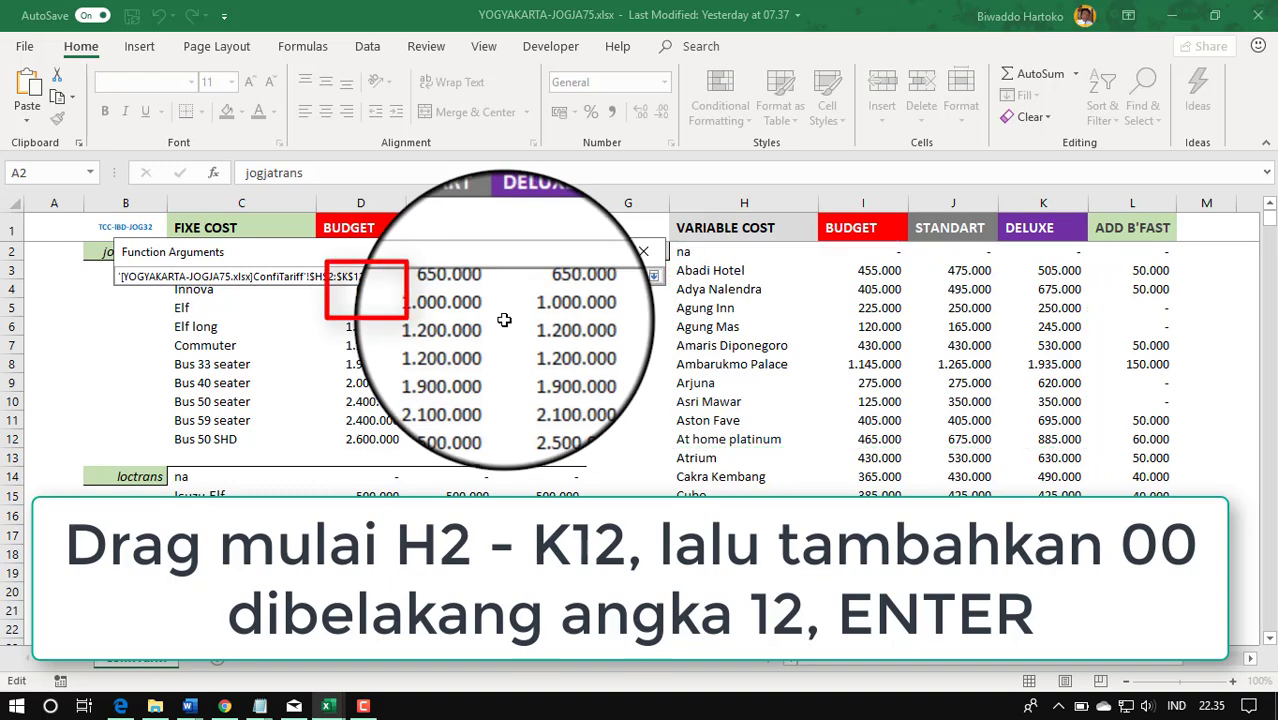
pyautogui.write('00')
pyautogui.press('Return')
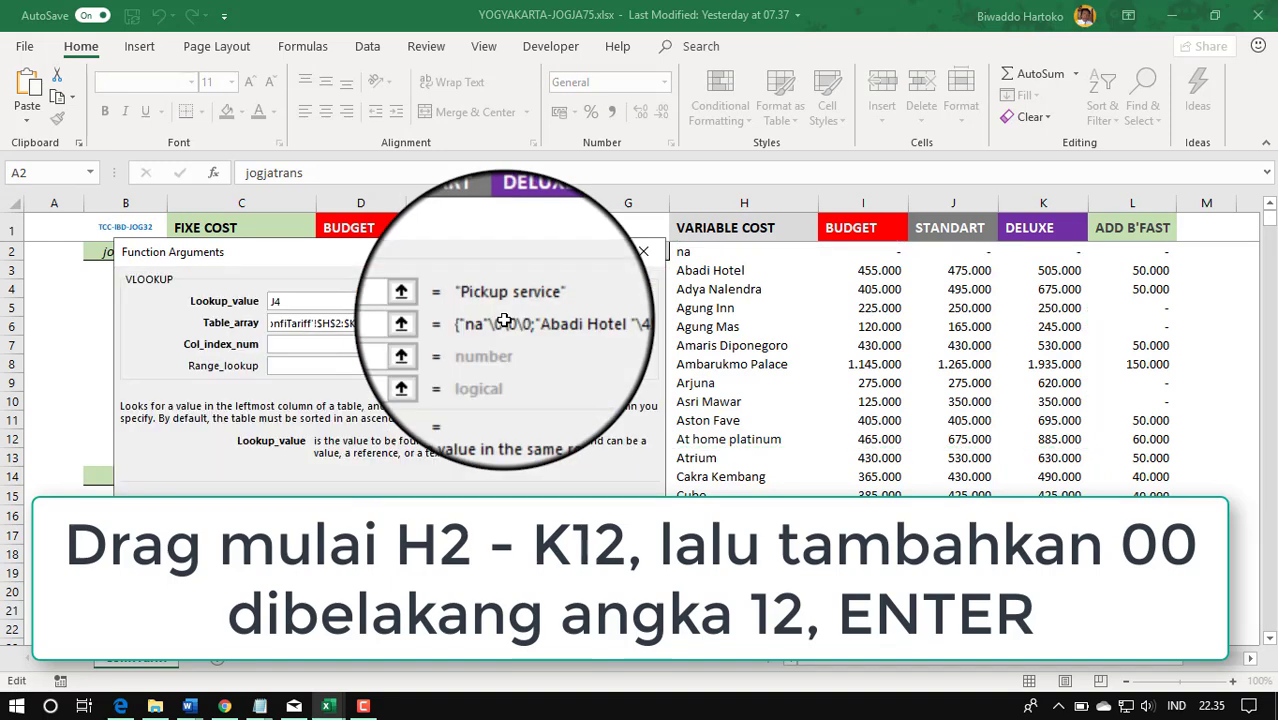
# - Complete K4's VLOOKUP with column index 3 and range lookup 0, and fill it down the STD VIP column to K16
pyautogui.click(341, 349)
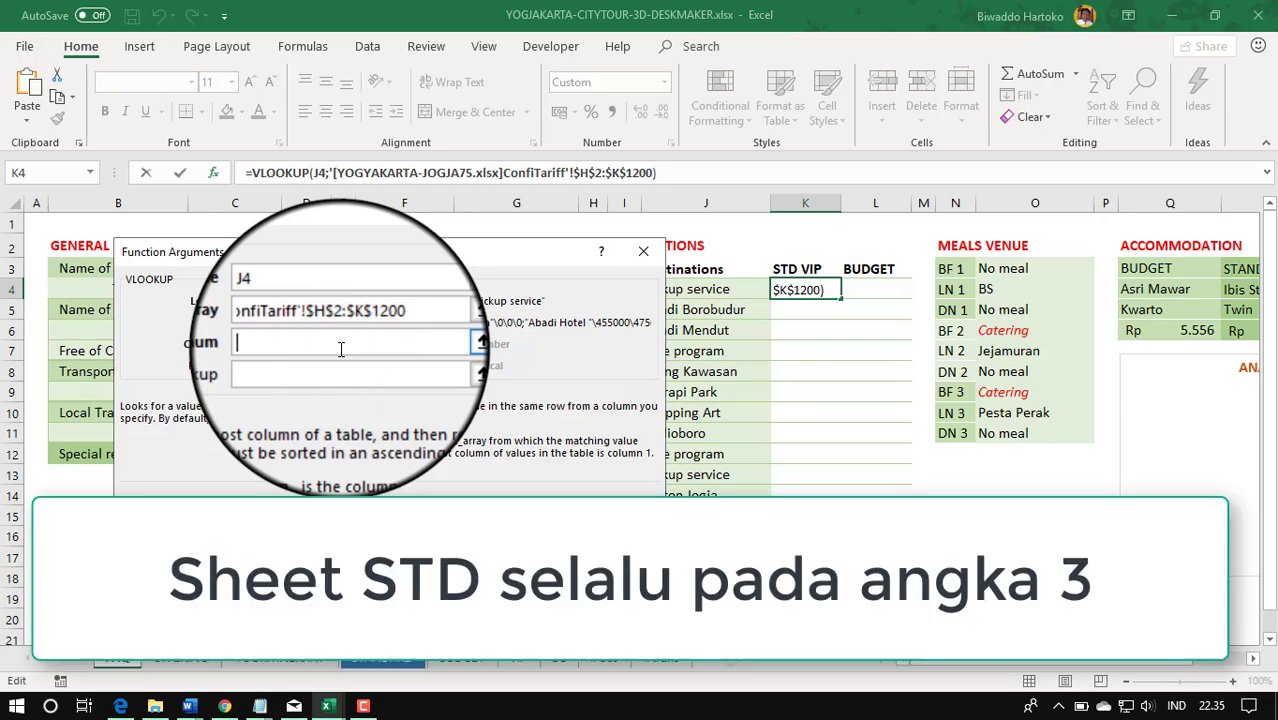
pyautogui.write('3')
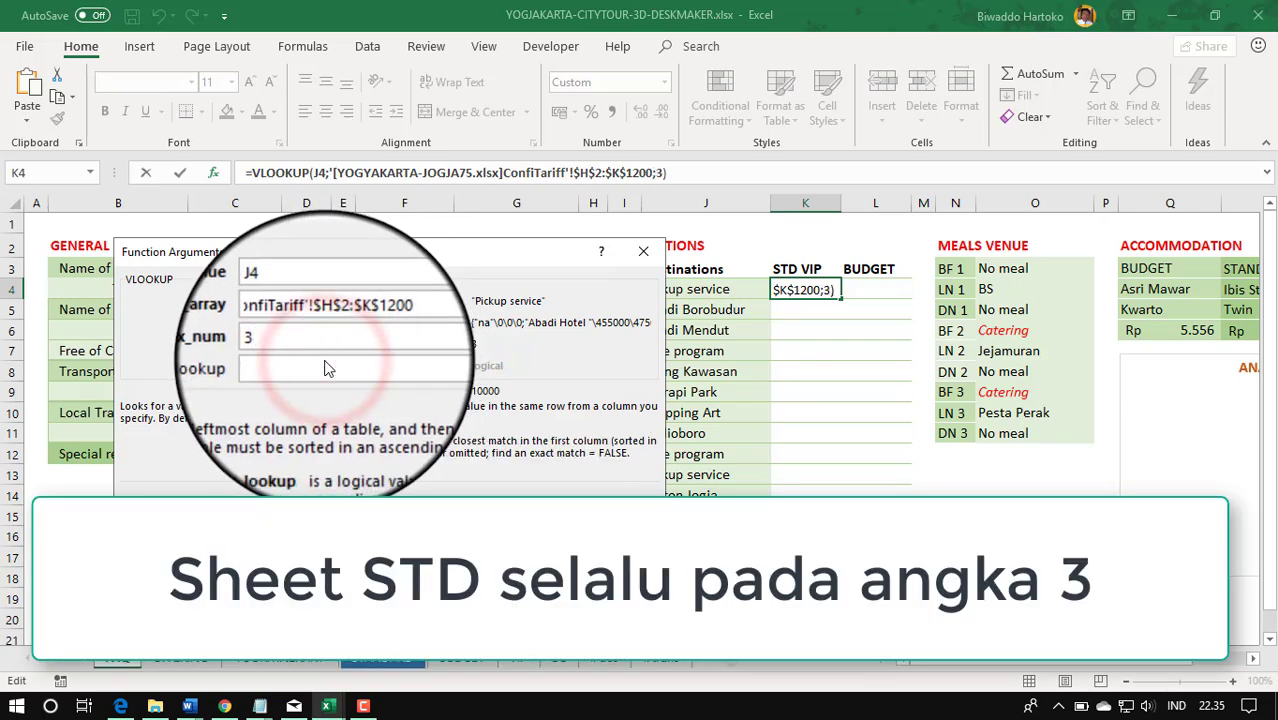
pyautogui.click(329, 369)
pyautogui.write('0')
pyautogui.click(566, 513)
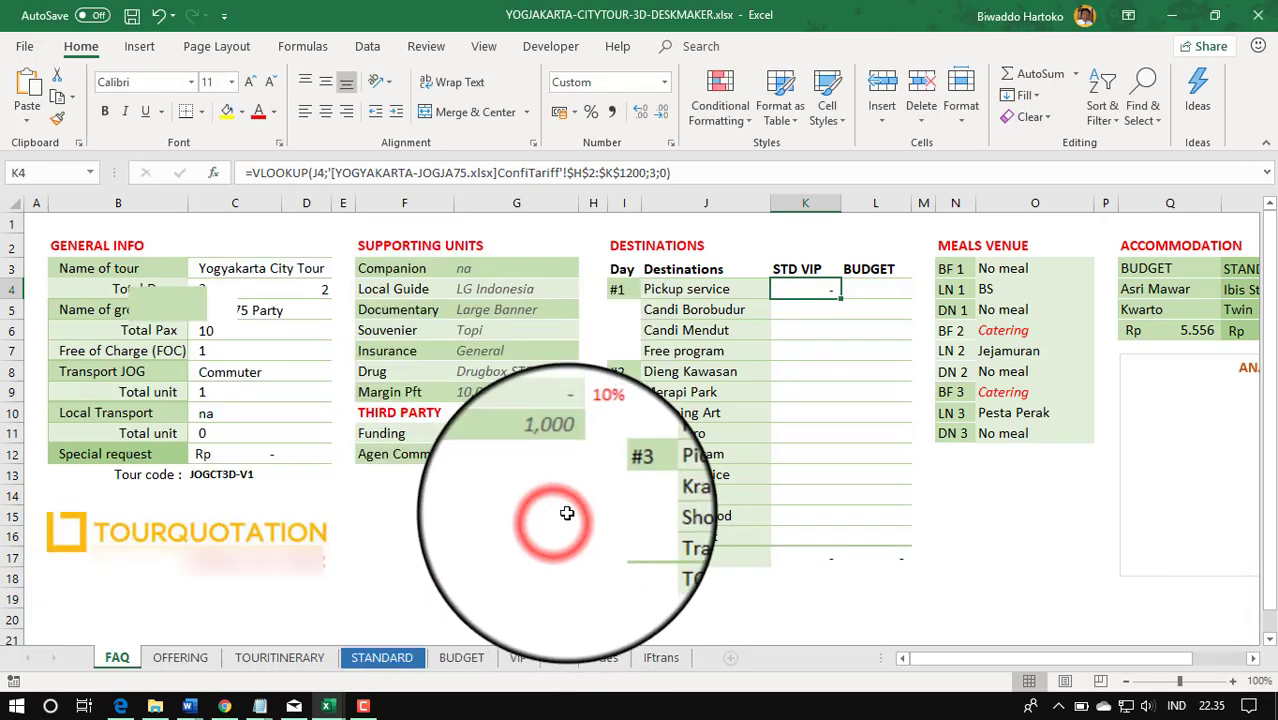
pyautogui.doubleClick(841, 298)
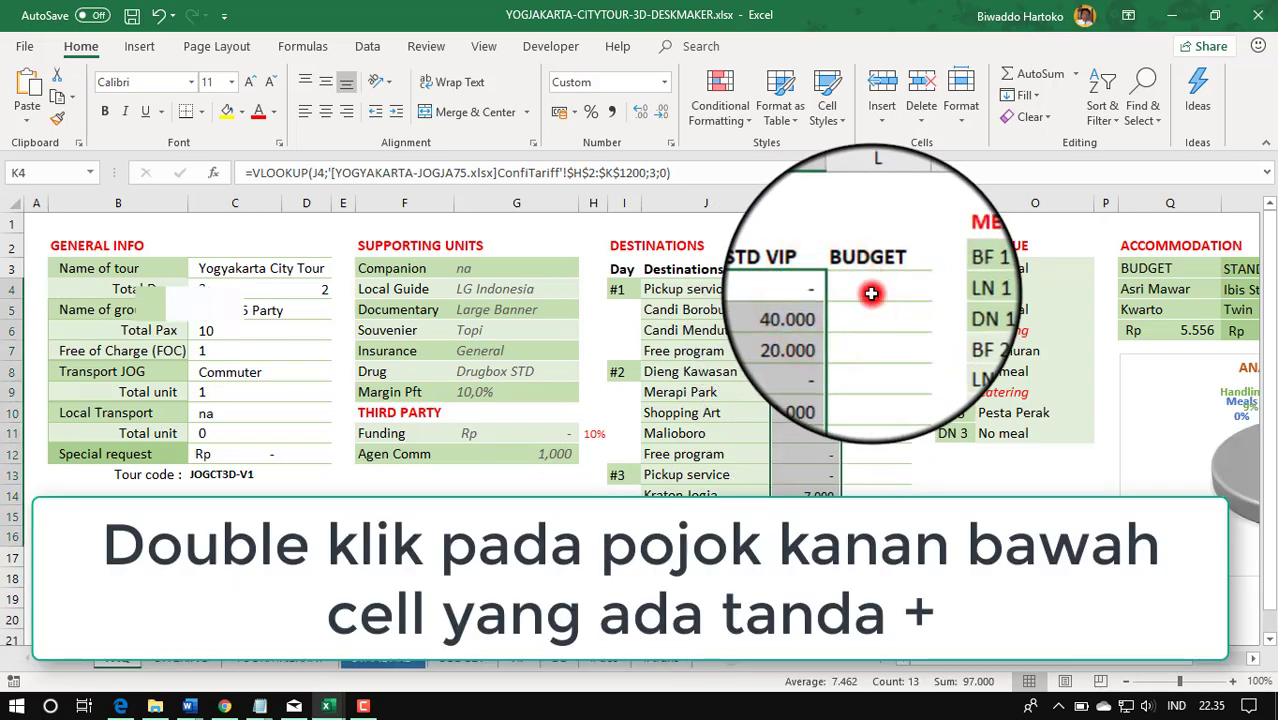
# - Insert a VLOOKUP function in L4 under BUDGET with J4 as the lookup value
pyautogui.click(871, 293)
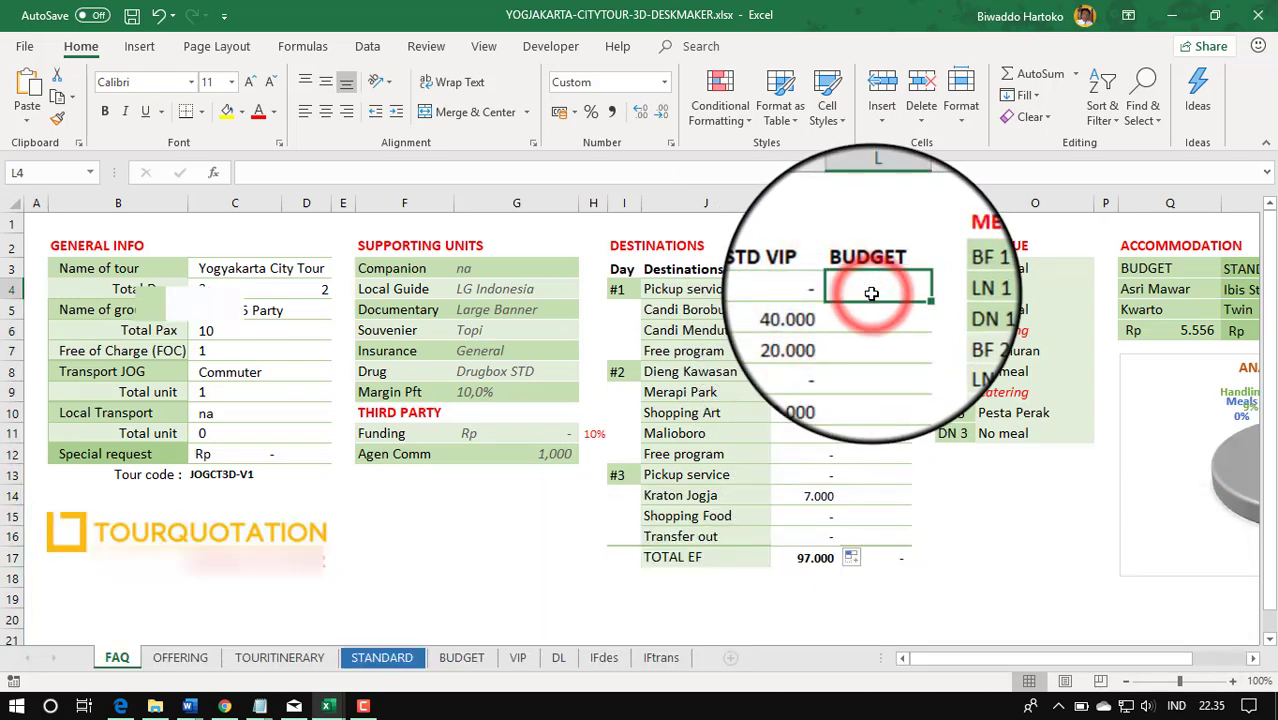
pyautogui.click(1078, 76)
pyautogui.click(1065, 218)
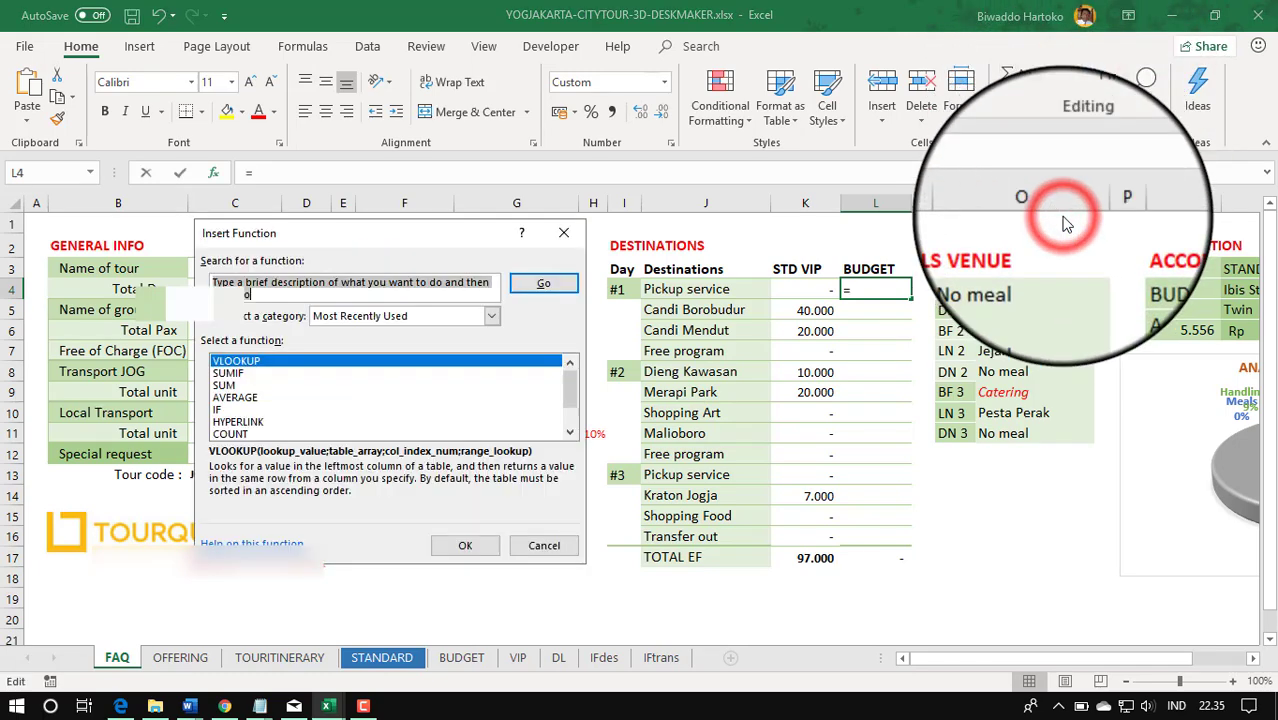
pyautogui.doubleClick(229, 364)
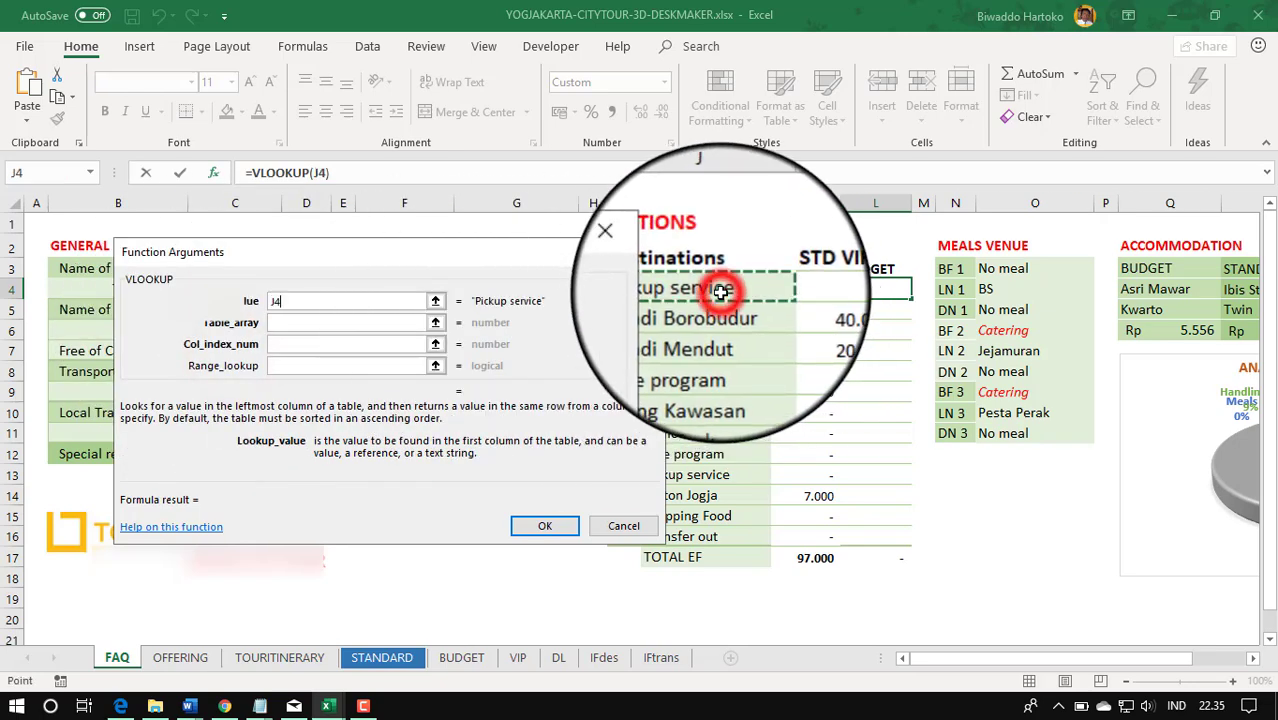
# - Set the table array of L4's VLOOKUP to $H$2:$K$1300 on the ConfiTariff sheet of YOGYAKARTA-JOGJA75.xlsx
pyautogui.click(436, 322)
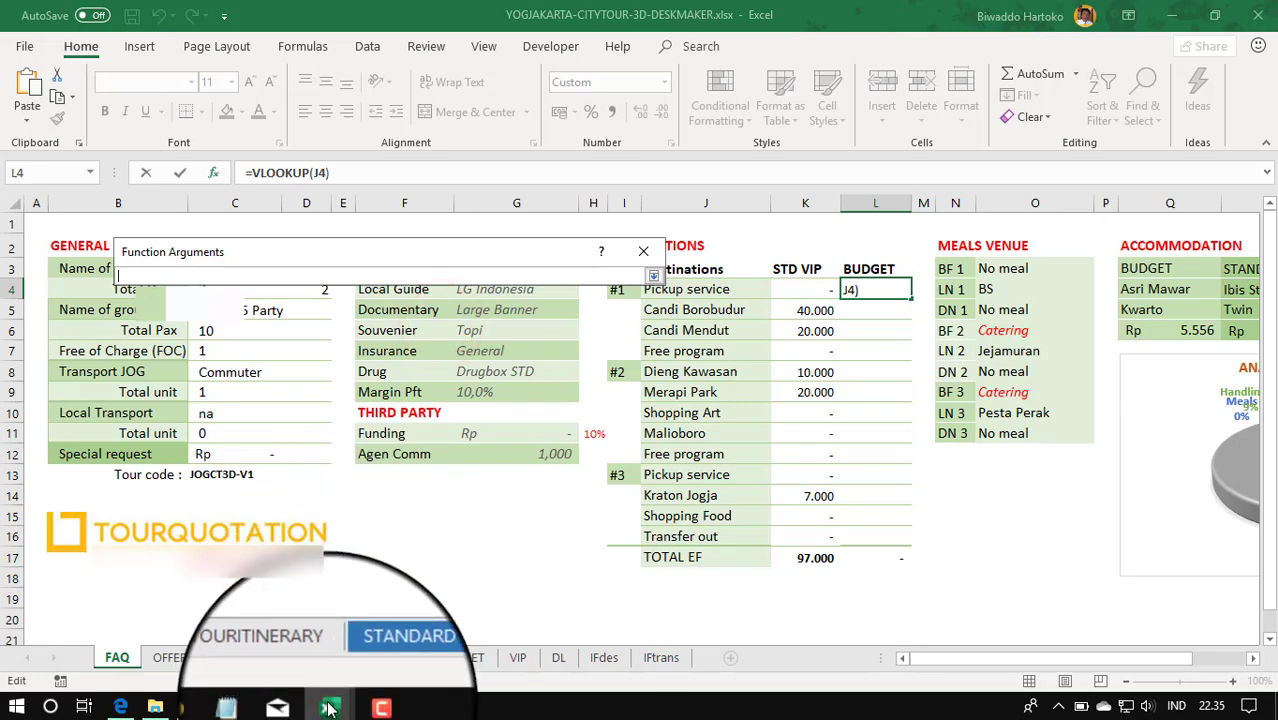
pyautogui.moveTo(327, 704)
pyautogui.click(459, 660)
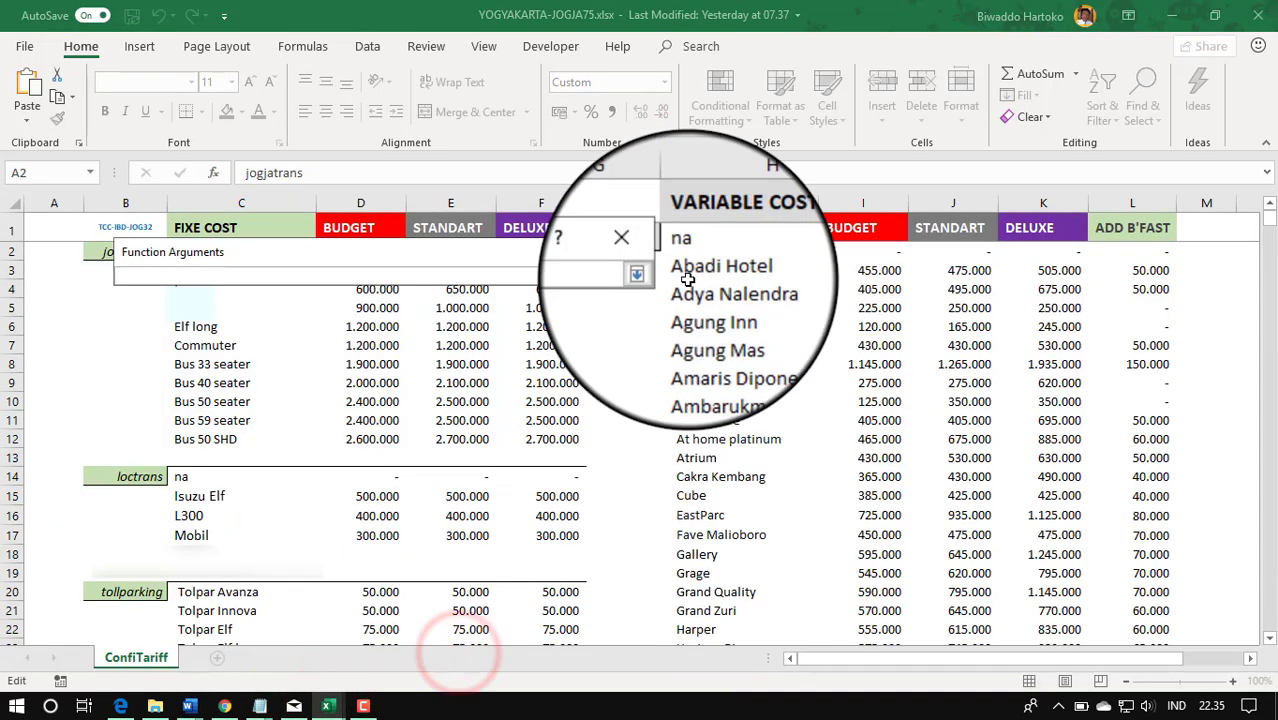
pyautogui.moveTo(684, 252); pyautogui.dragTo(720, 305)
pyautogui.moveTo(866, 381); pyautogui.dragTo(1011, 461)
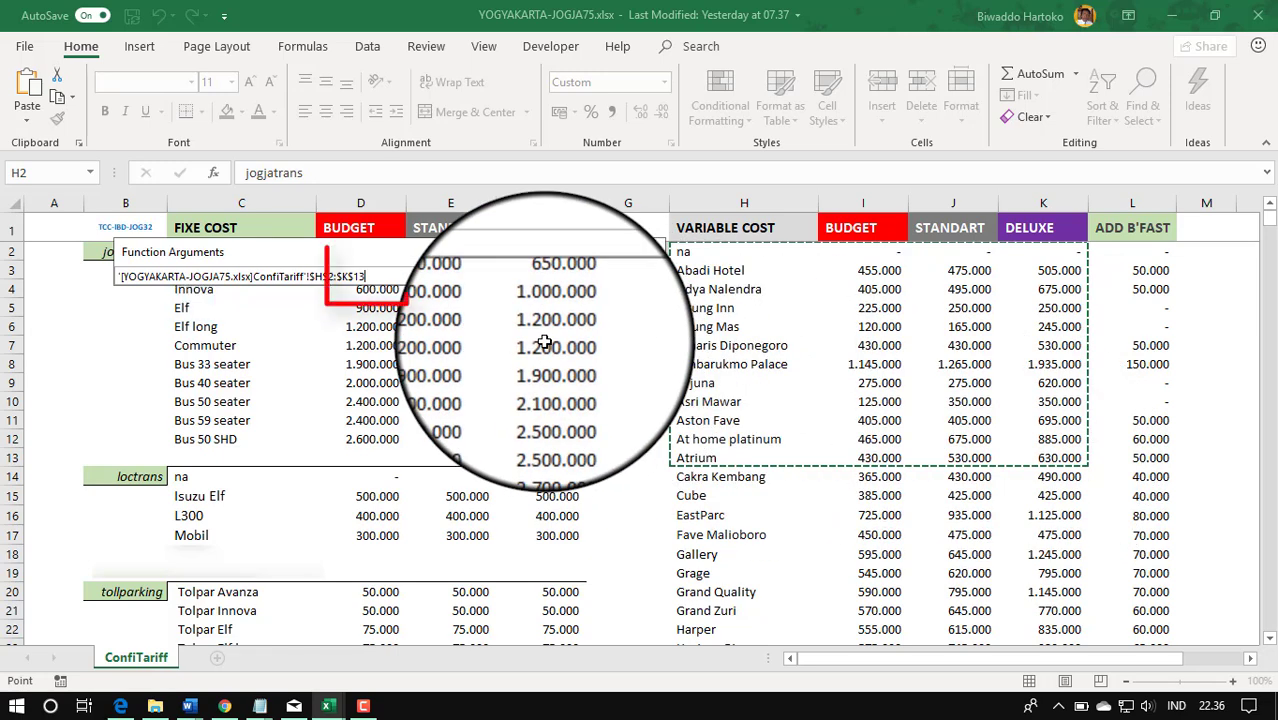
pyautogui.press('Return')
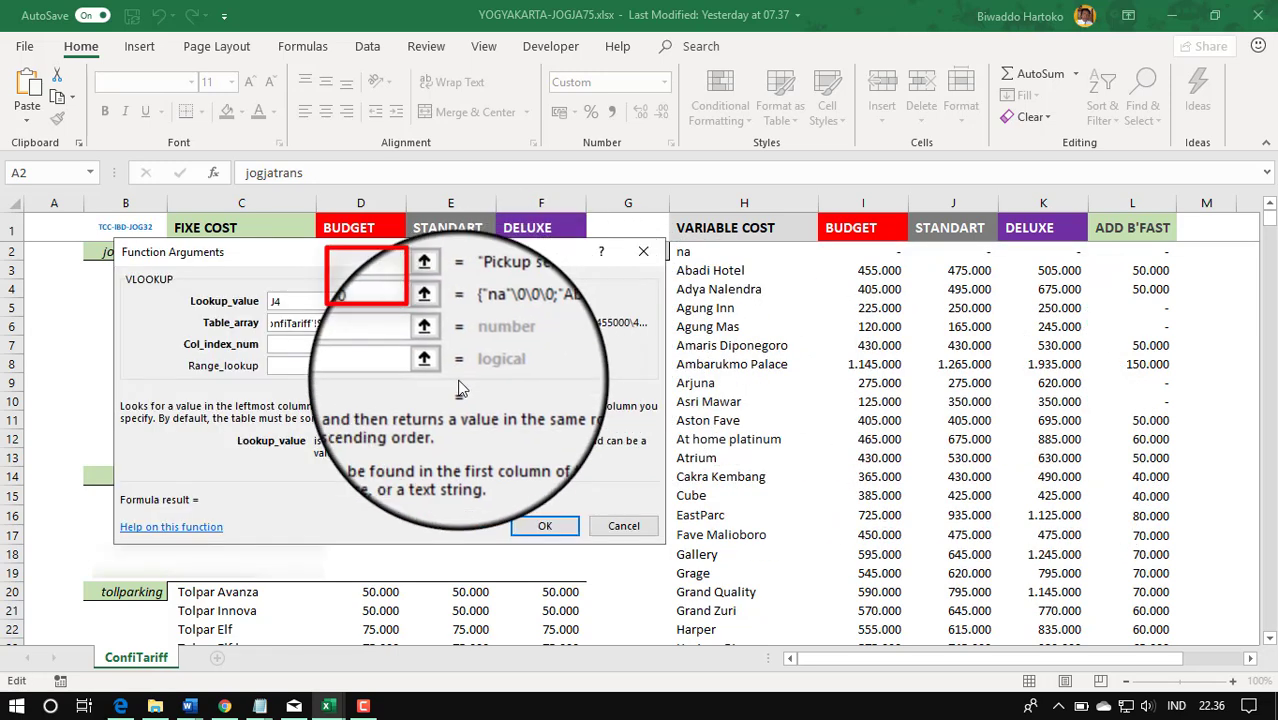
# - Complete L4's VLOOKUP with column index 2 and range lookup 0, and fill it down the BUDGET column to L16
pyautogui.click(357, 343)
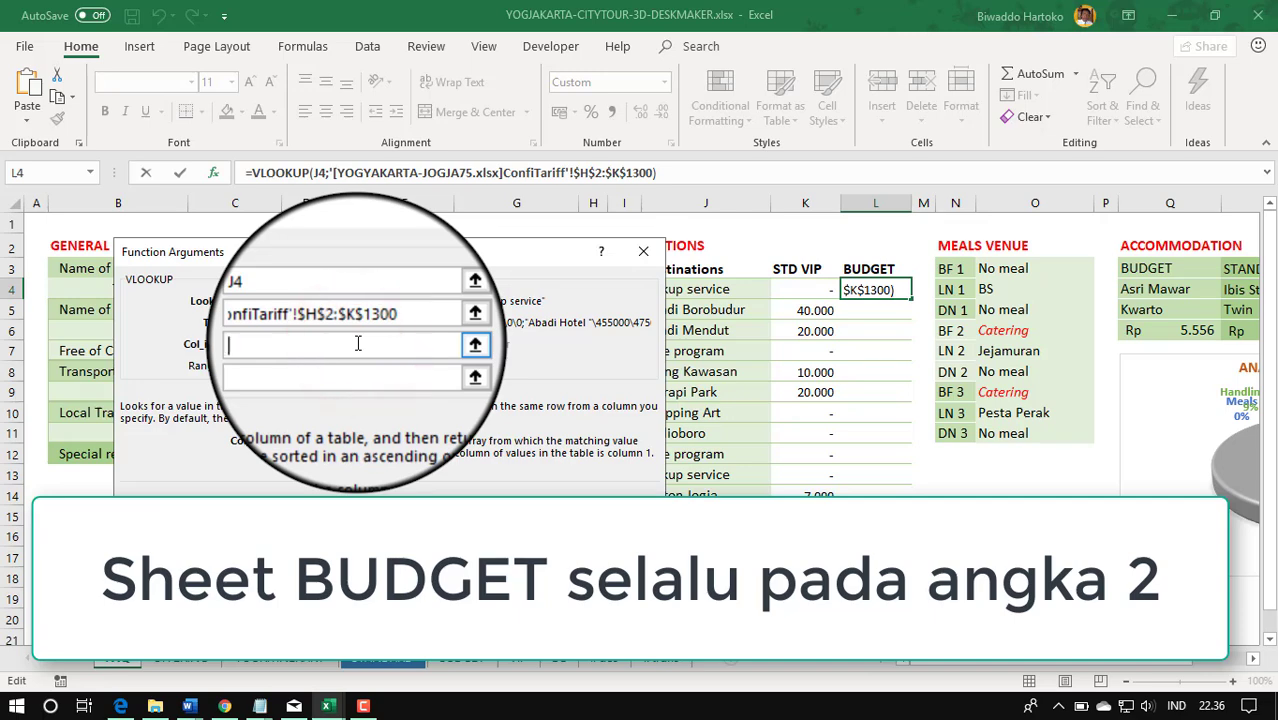
pyautogui.write('2')
pyautogui.click(307, 369)
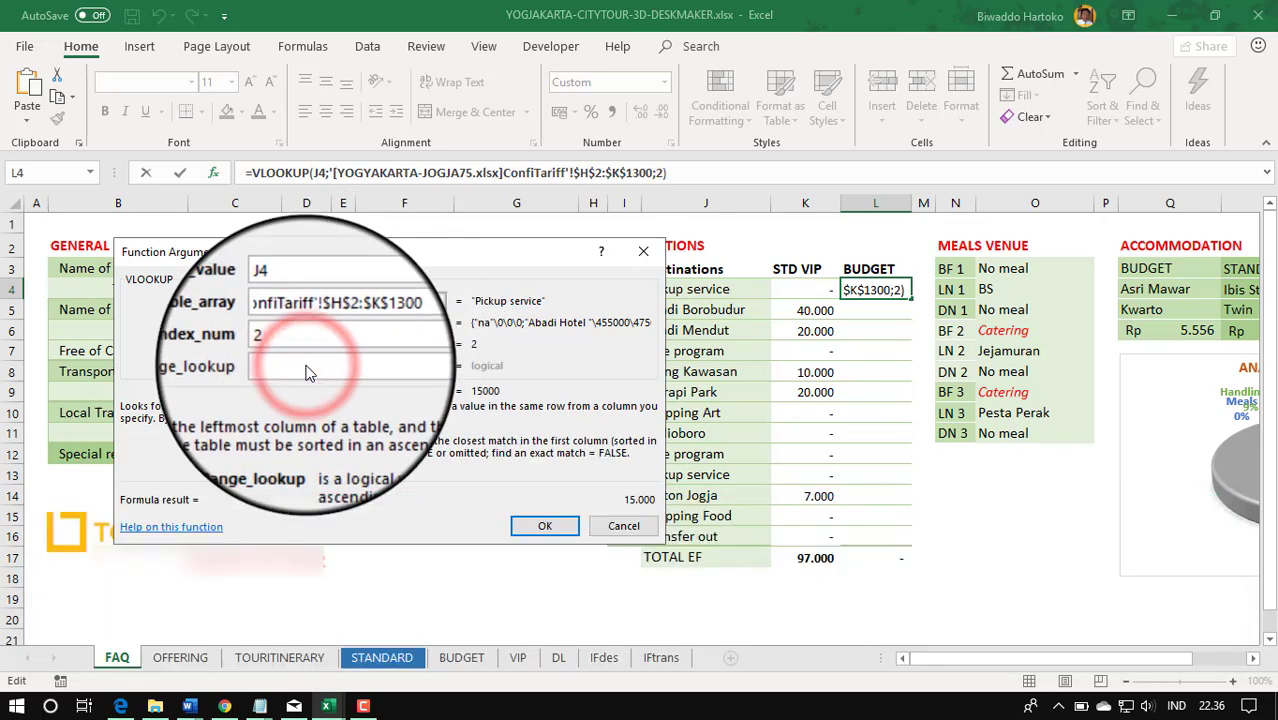
pyautogui.click(549, 528)
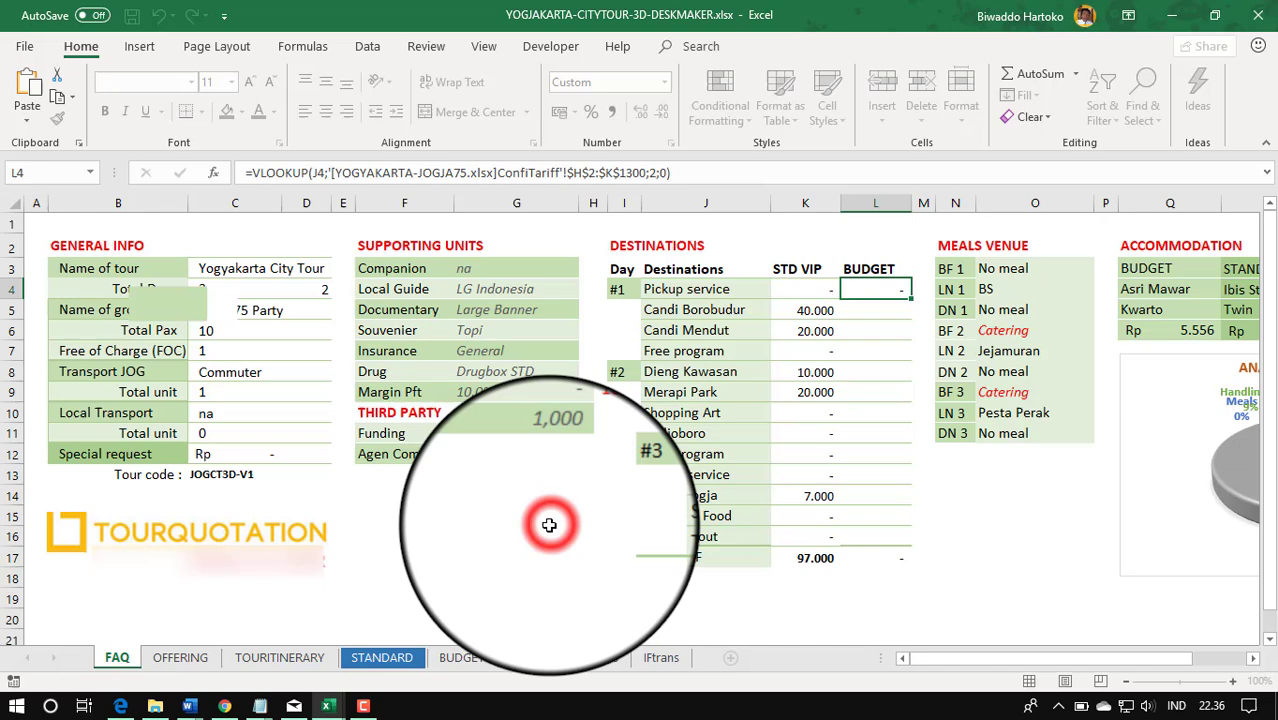
pyautogui.doubleClick(910, 298)
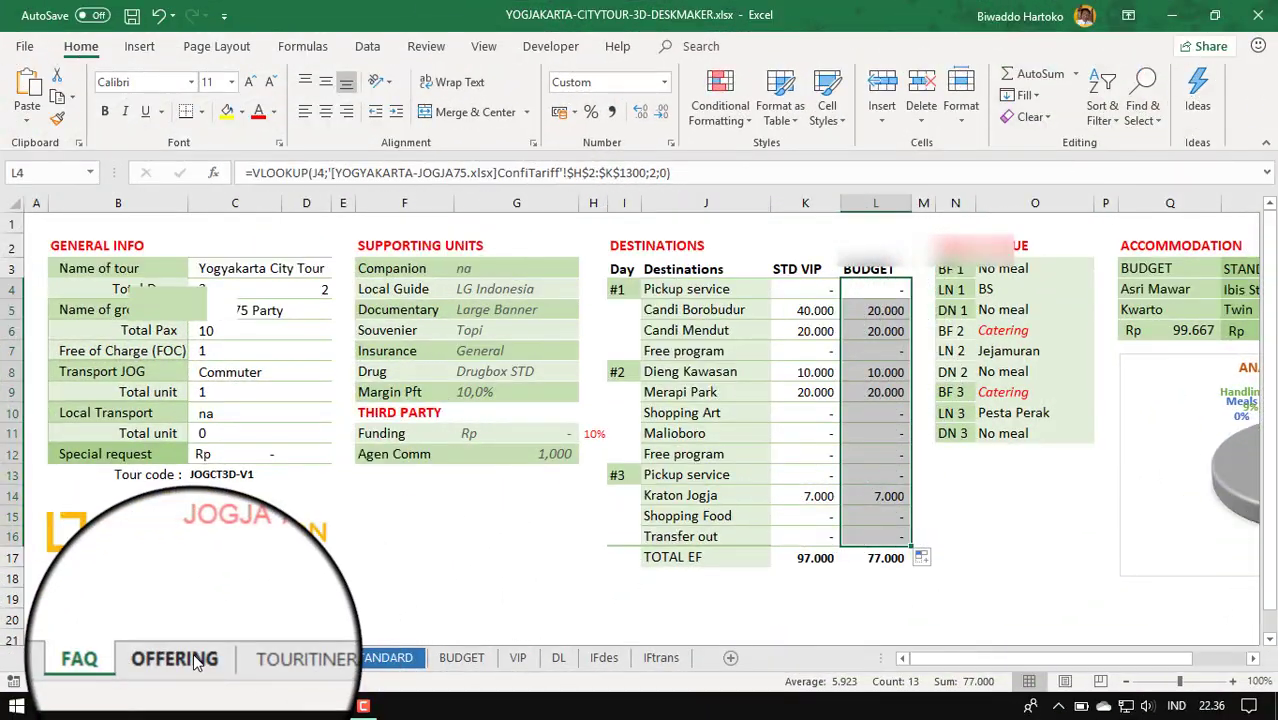
# - On the STANDARD sheet, insert a VLOOKUP function in the Commuter C-RATE cell E7 with C7 as the lookup value
pyautogui.click(386, 658)
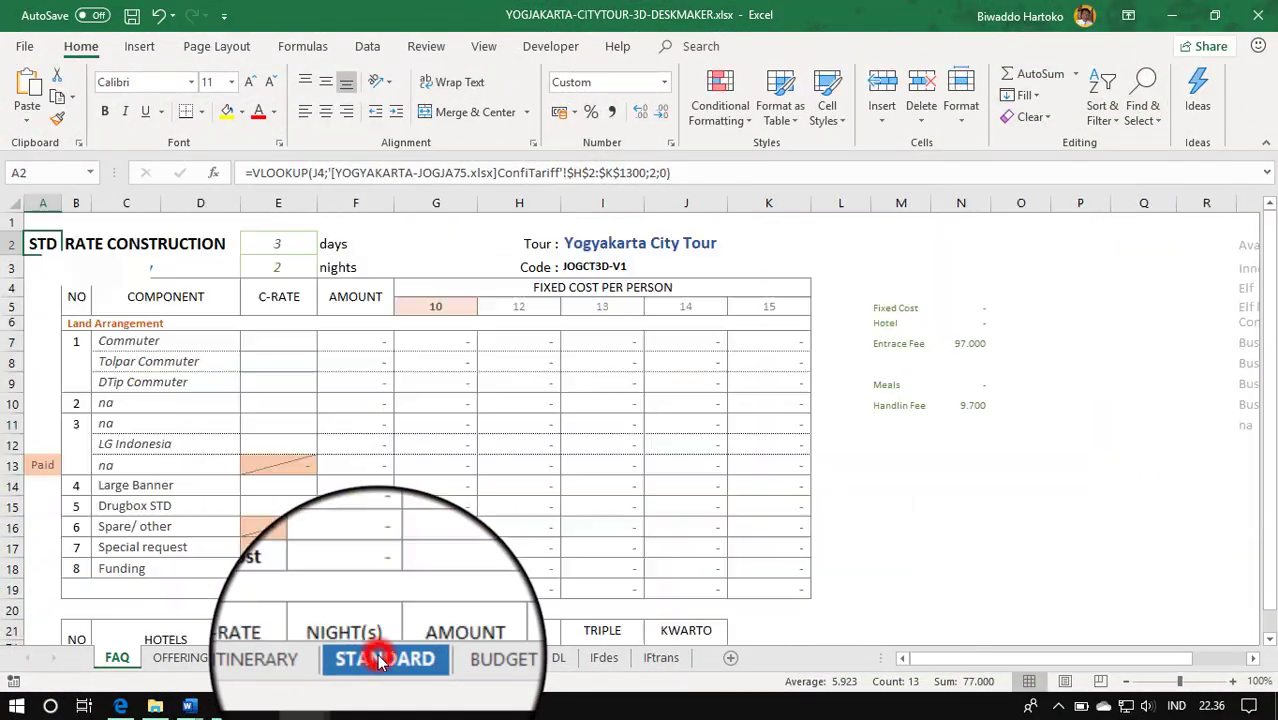
pyautogui.click(286, 340)
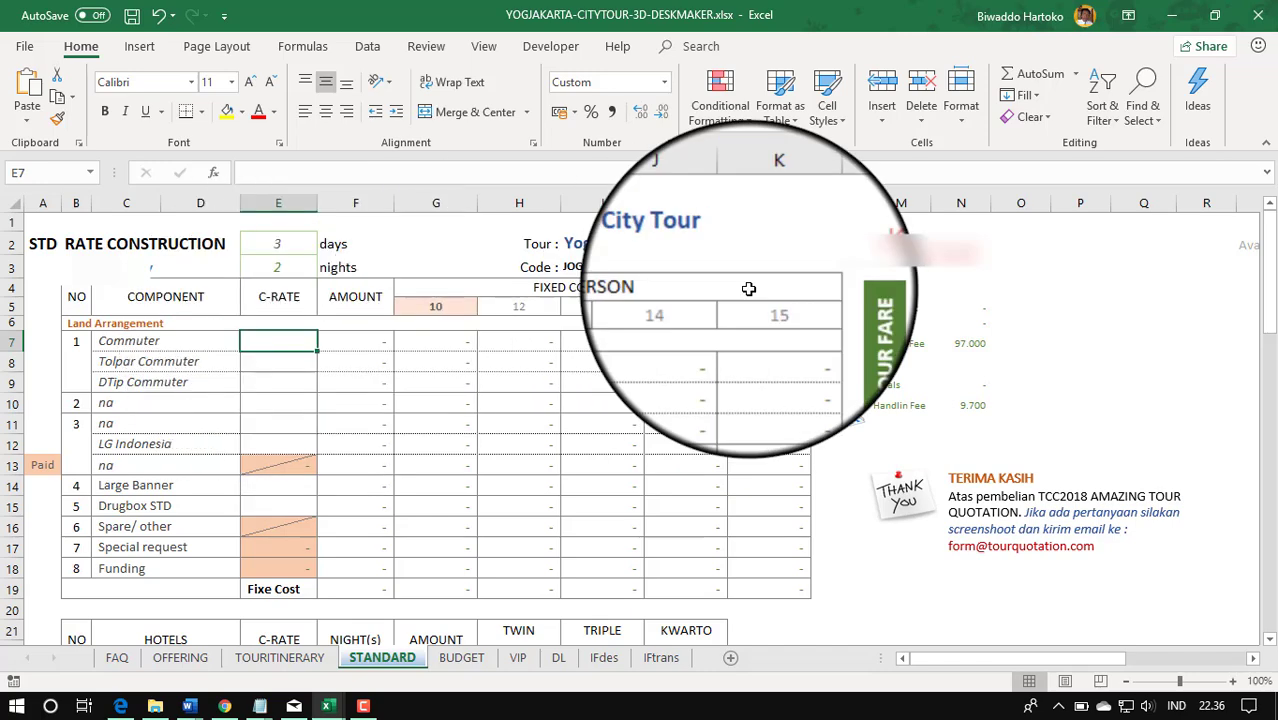
pyautogui.click(1078, 78)
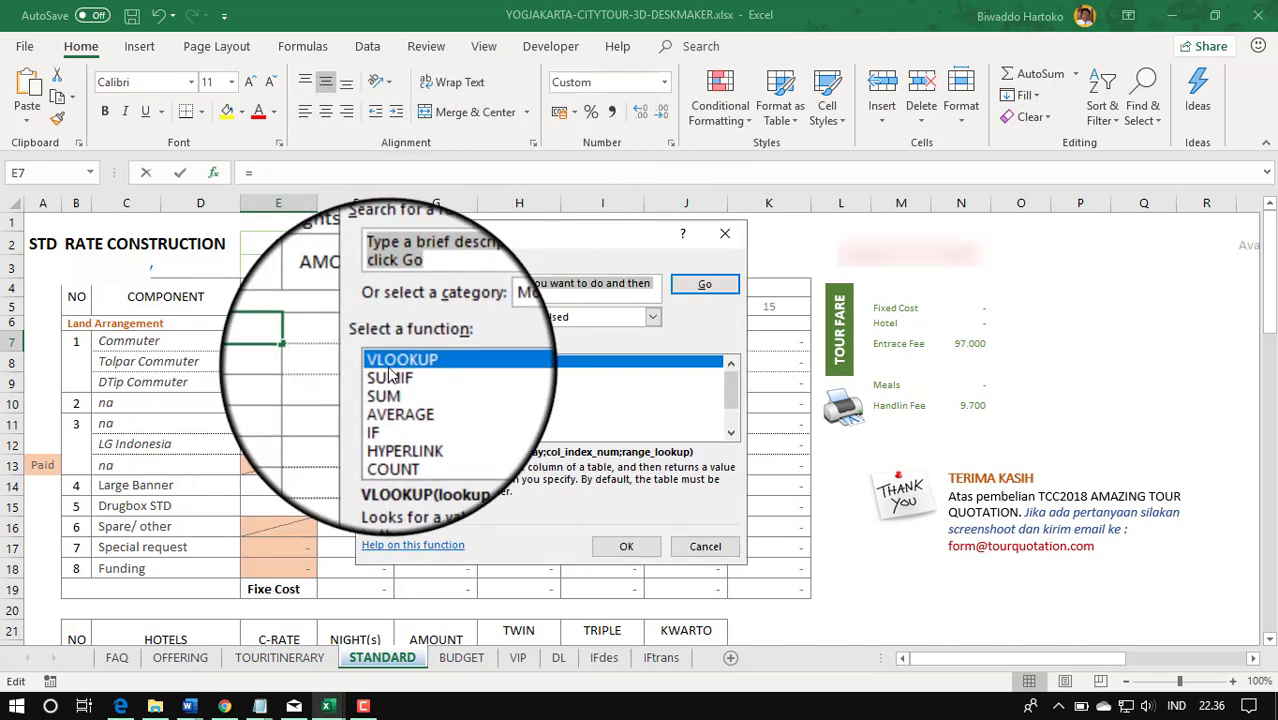
pyautogui.doubleClick(390, 362)
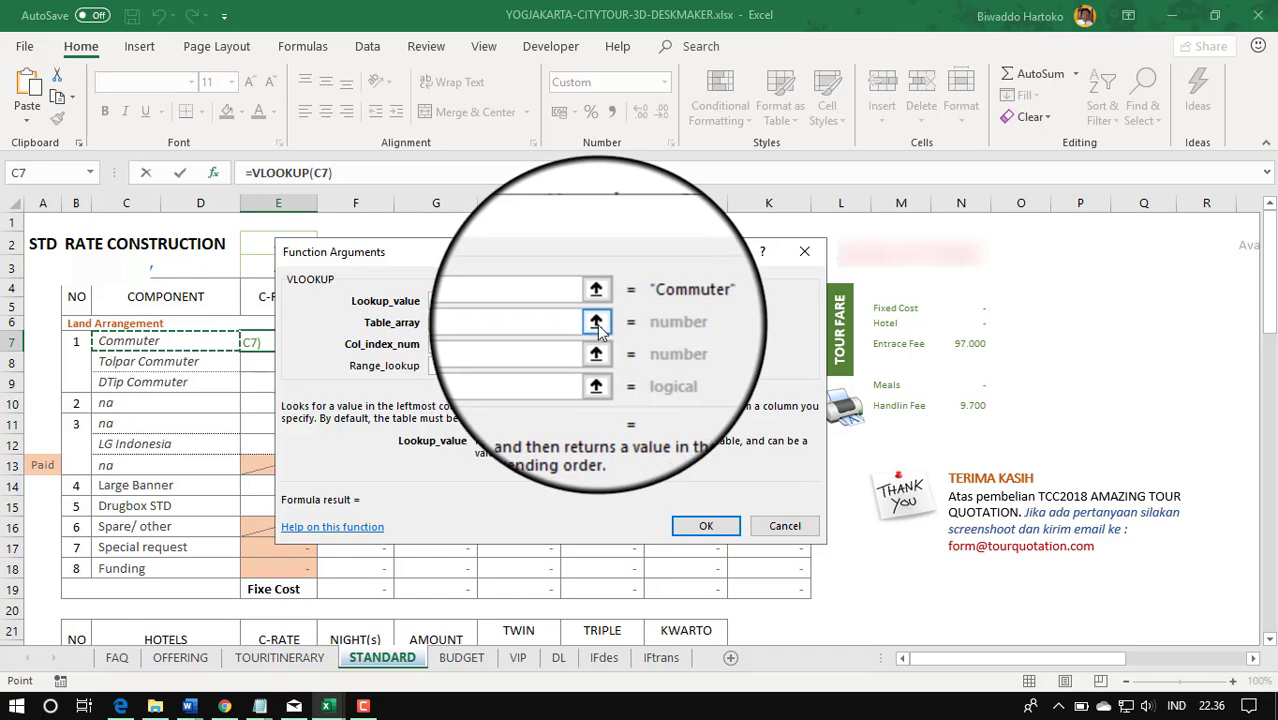
# - Set the table array of E7's VLOOKUP to $C$2:$F$1300 on the ConfiTariff sheet of YOGYAKARTA-JOGJA75.xlsx
pyautogui.click(596, 322)
pyautogui.click(327, 706)
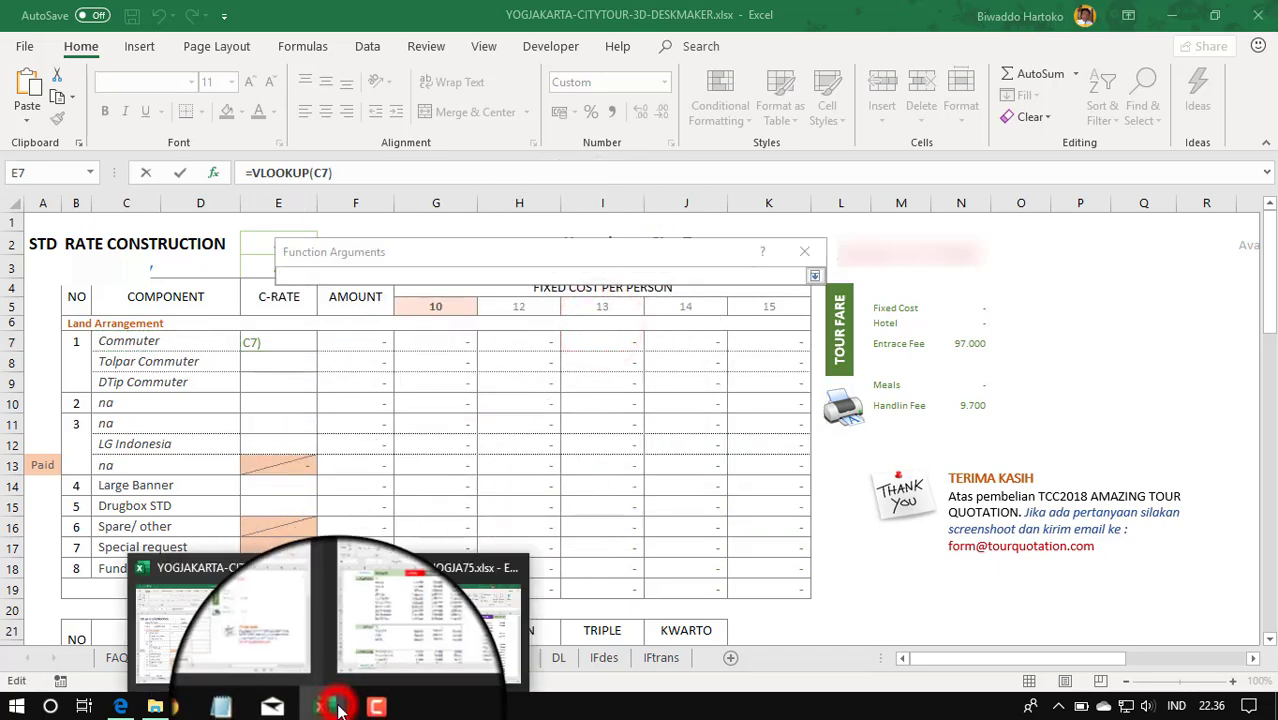
pyautogui.click(455, 638)
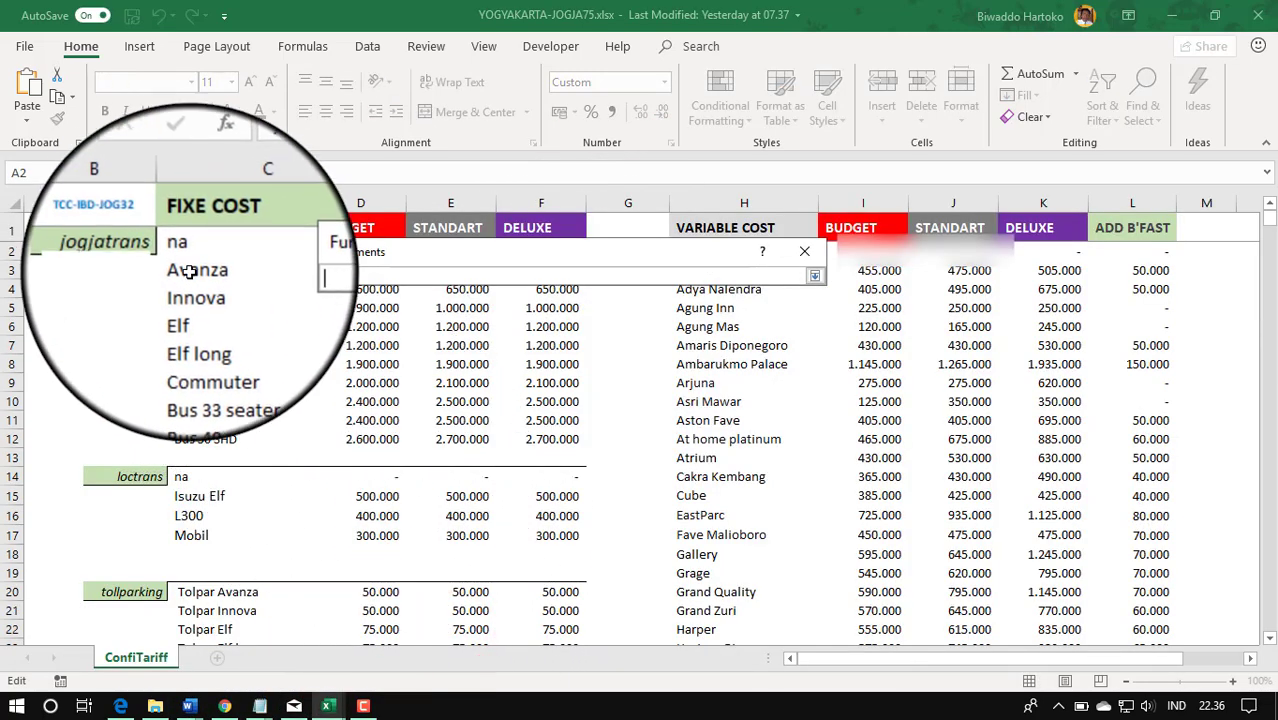
pyautogui.moveTo(181, 252); pyautogui.dragTo(522, 454)
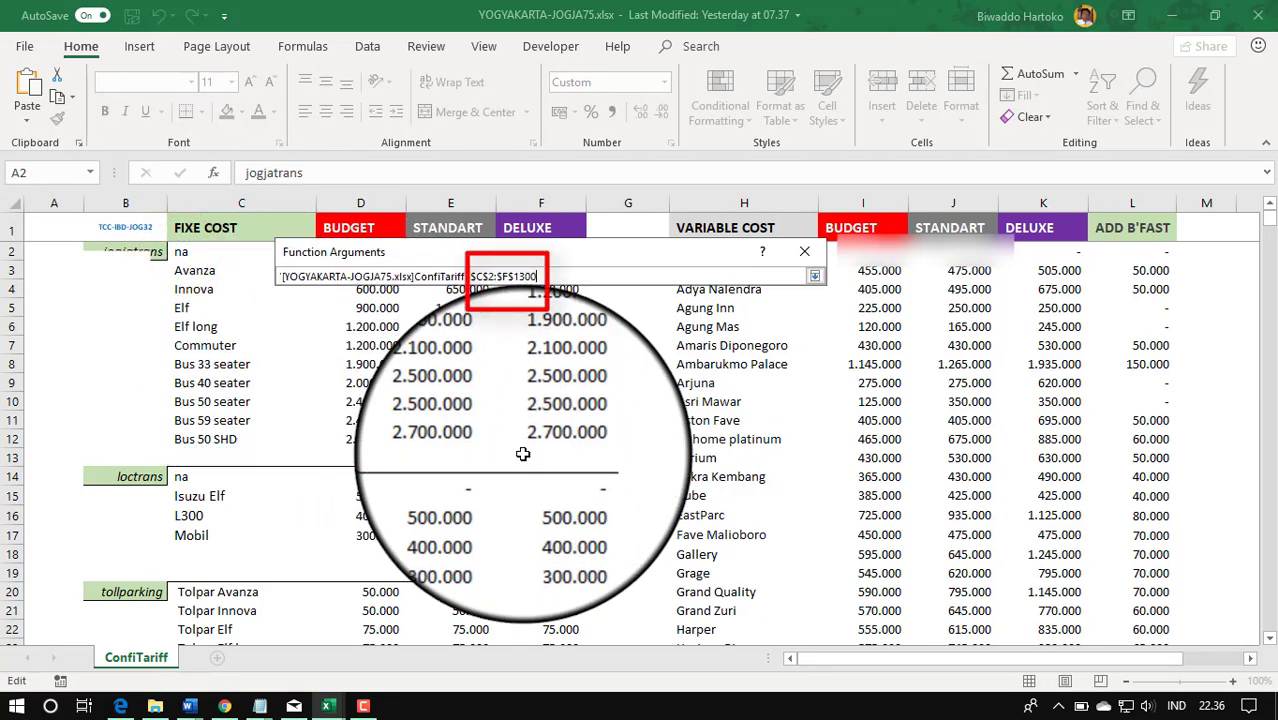
pyautogui.press('Return')
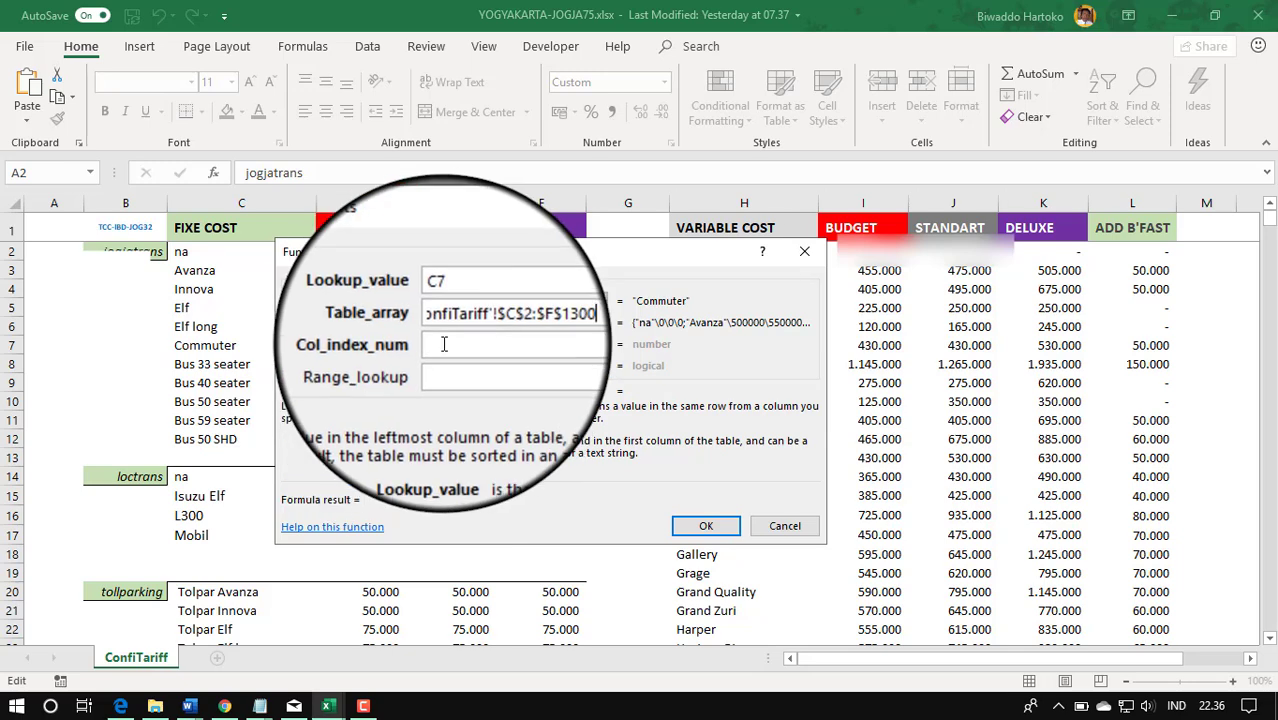
# - Complete E7's VLOOKUP with column index 3 and range lookup 0, and fill it down the C-RATE column to E12
pyautogui.click(445, 344)
pyautogui.write('3')
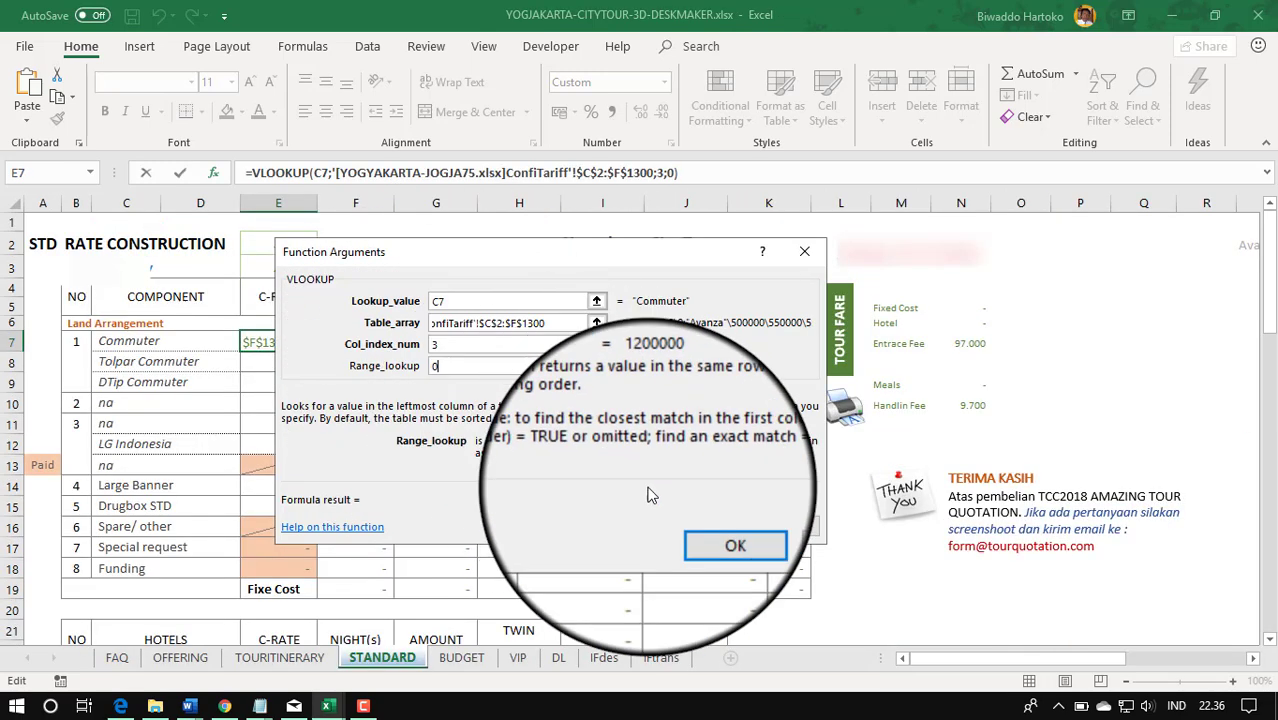
pyautogui.click(706, 526)
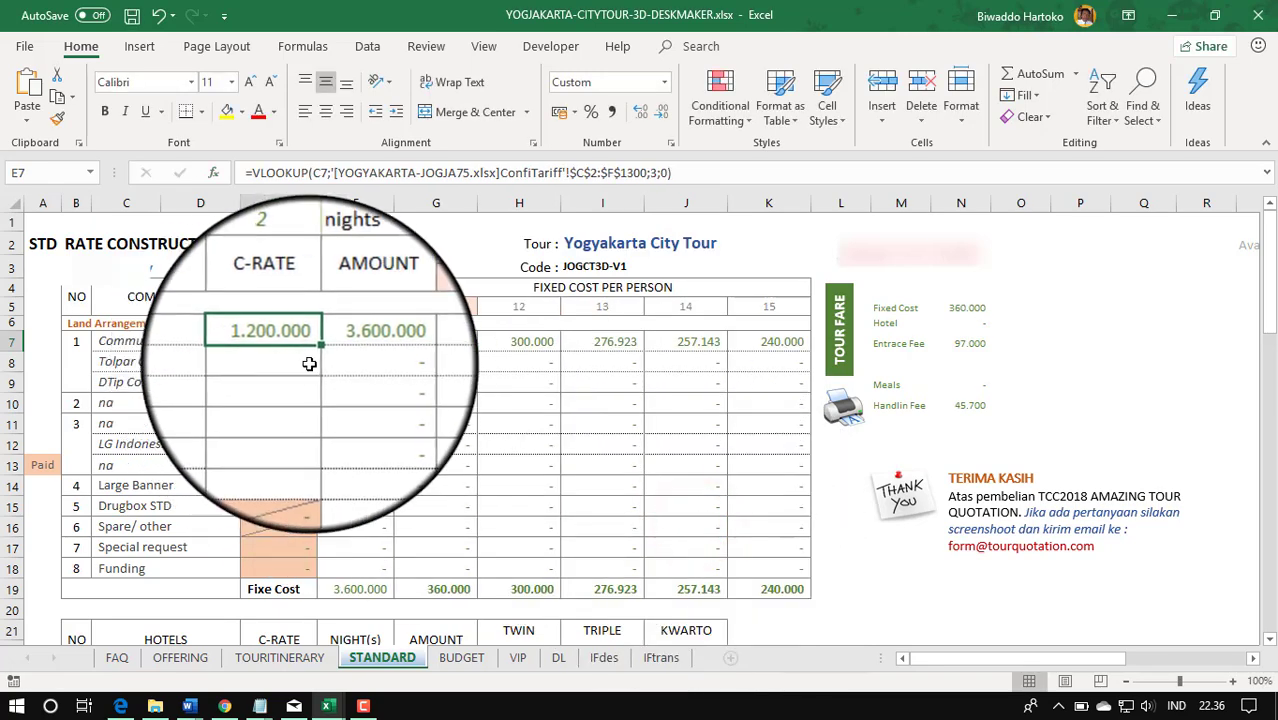
pyautogui.moveTo(318, 350); pyautogui.dragTo(318, 450)
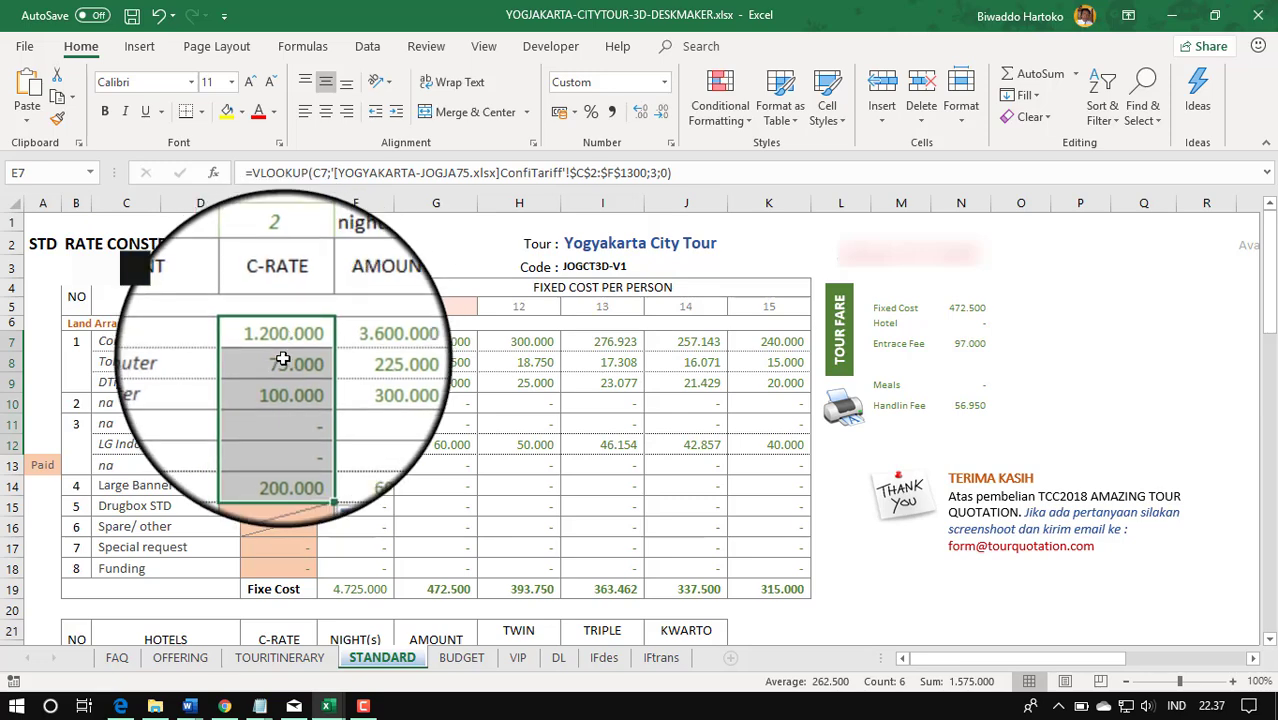
# - Apply a dotted line to the top and bottom borders of the Tolpar Commuter C-RATE cell E8
pyautogui.rightClick(283, 359)
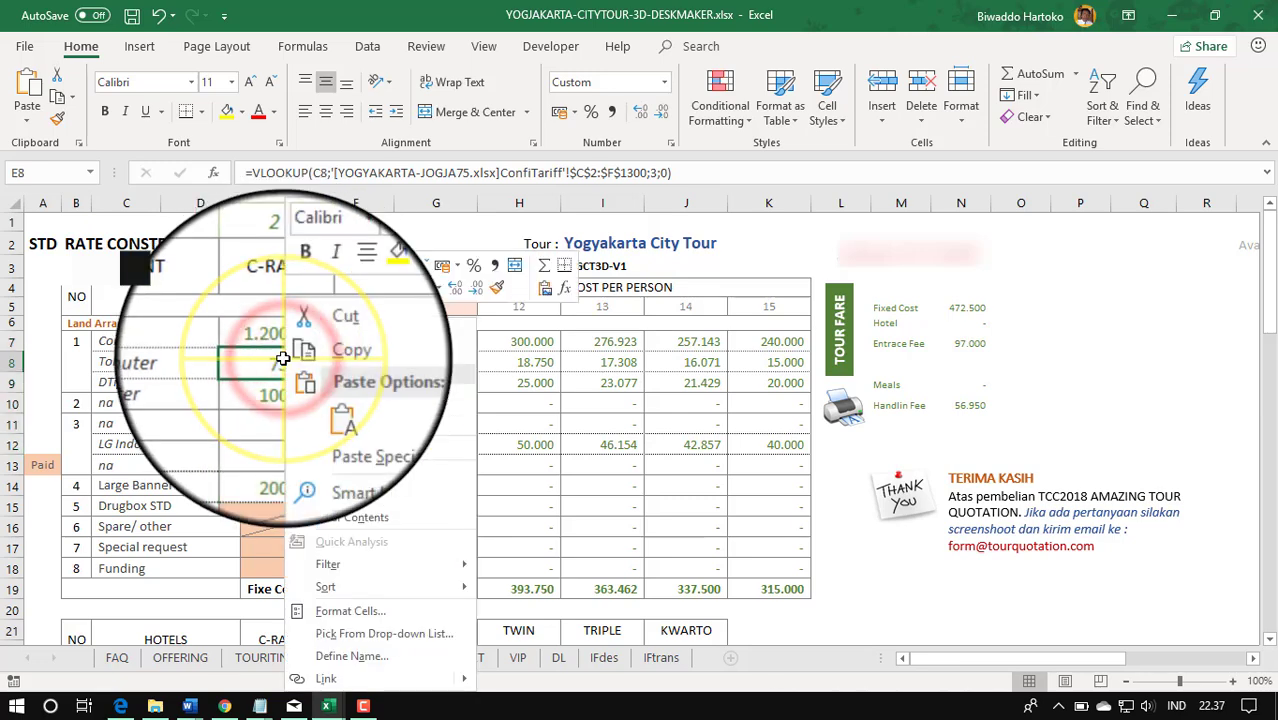
pyautogui.click(336, 616)
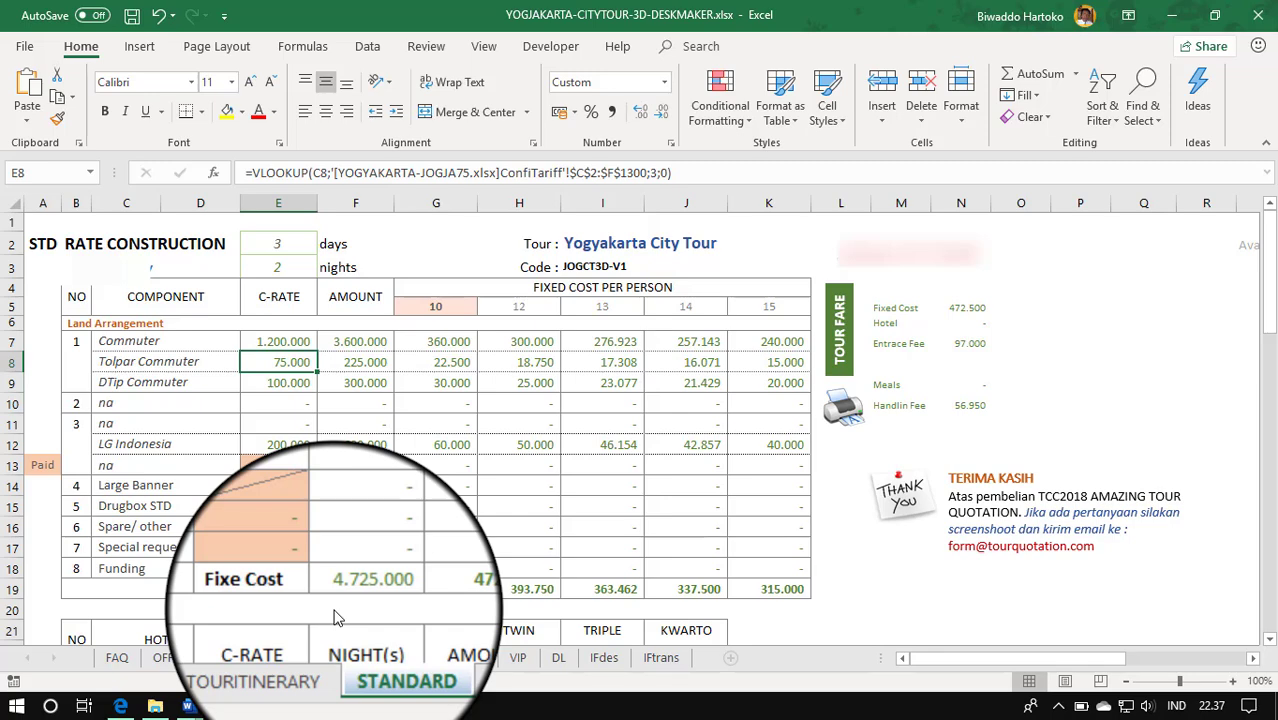
pyautogui.click(283, 287)
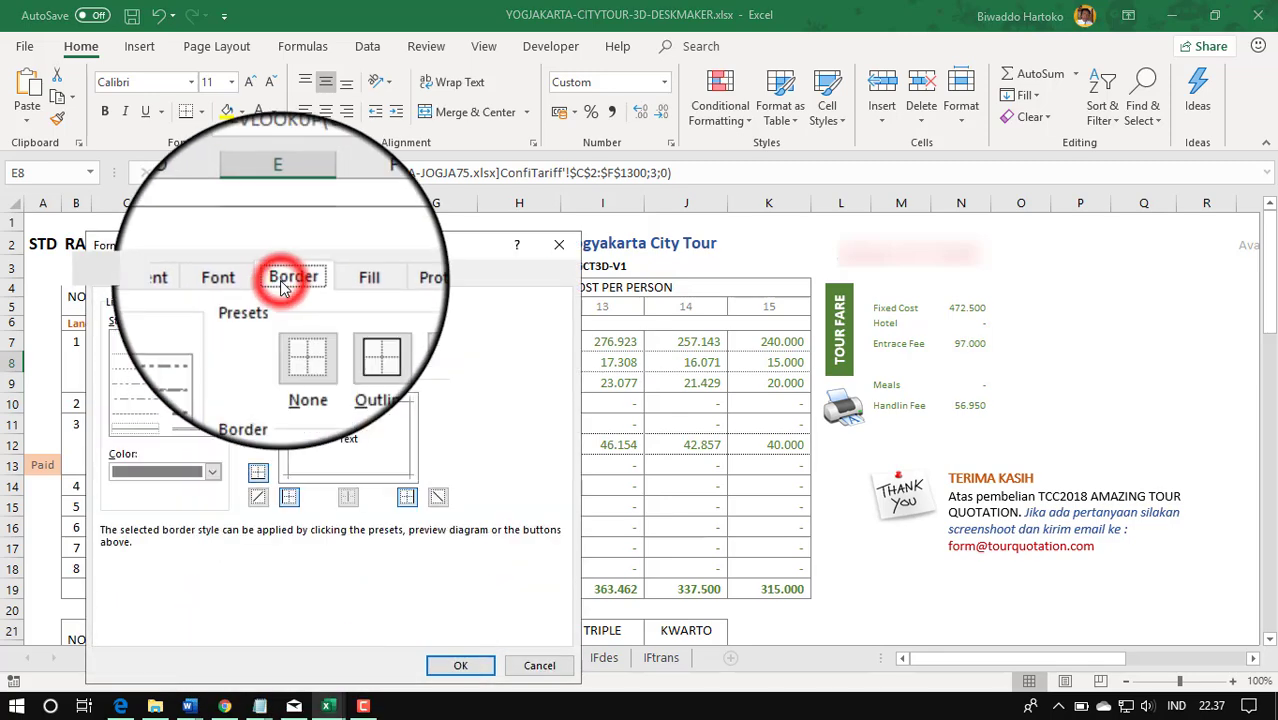
pyautogui.click(128, 345)
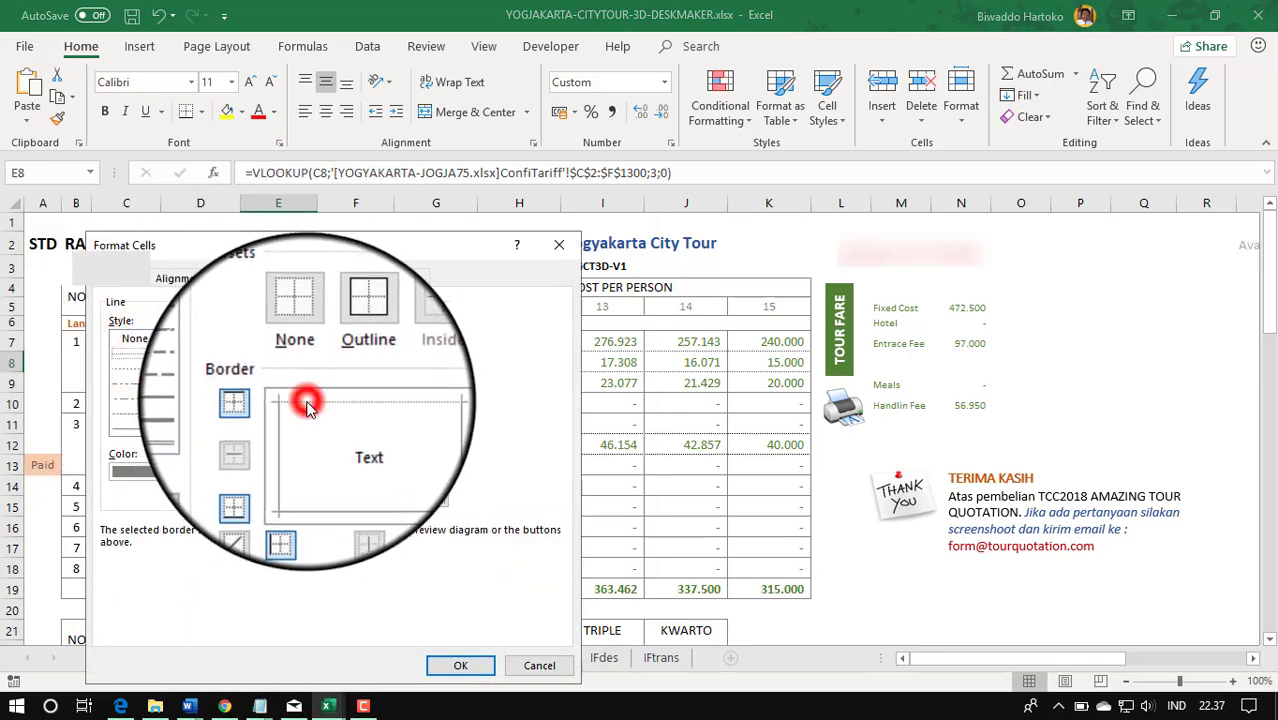
pyautogui.click(317, 476)
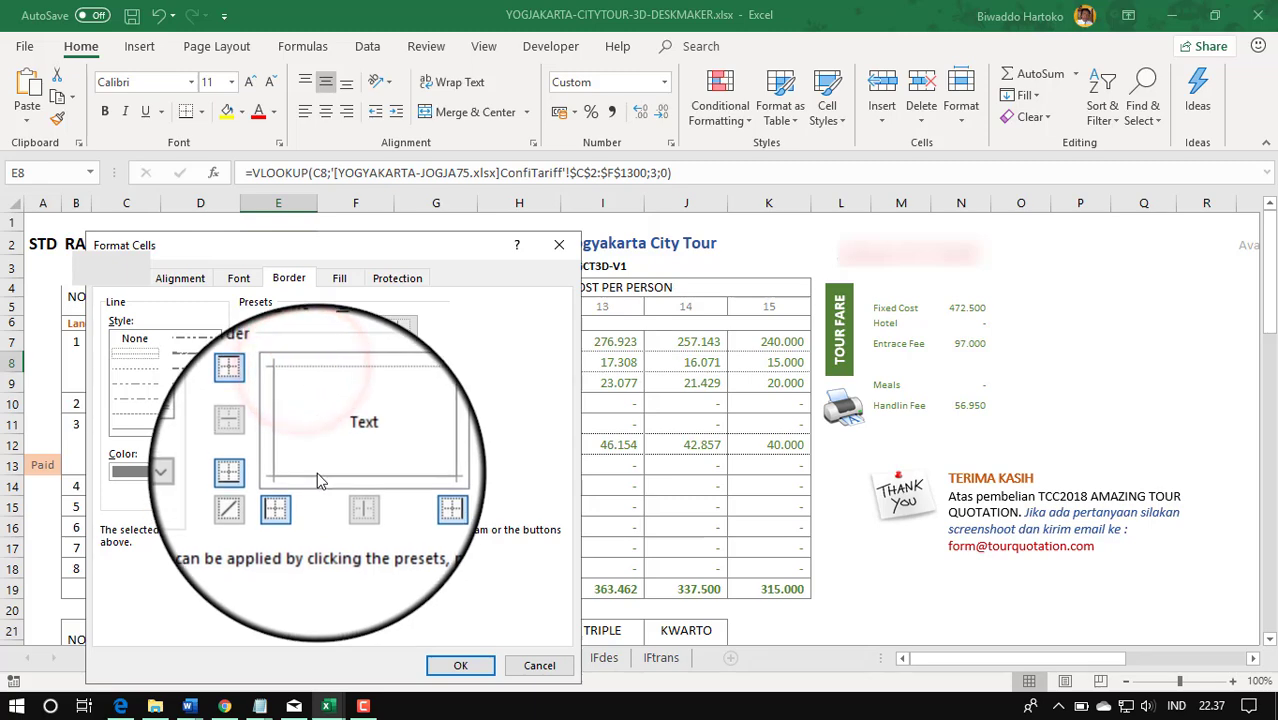
pyautogui.click(461, 668)
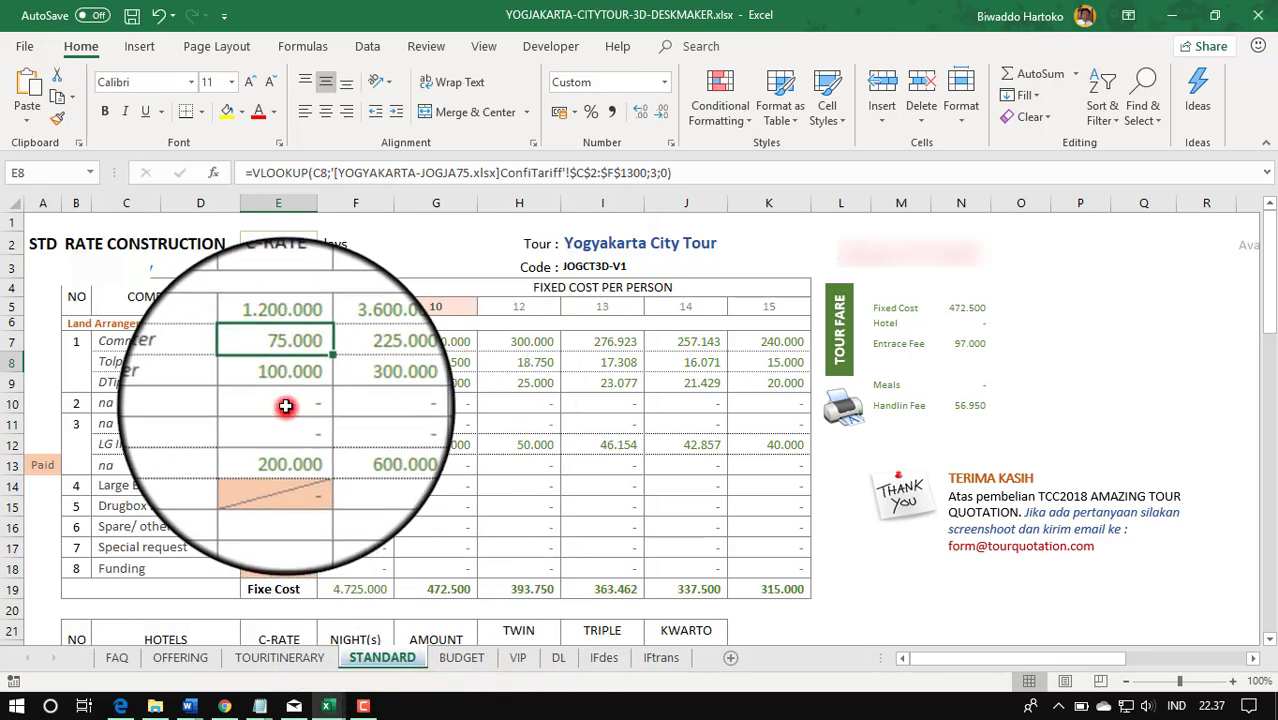
# - Copy the VLOOKUP formulas from E10:E11 into the Large Banner and Drugbox STD C-RATE cells E14:E15
pyautogui.moveTo(285, 406); pyautogui.dragTo(285, 420)
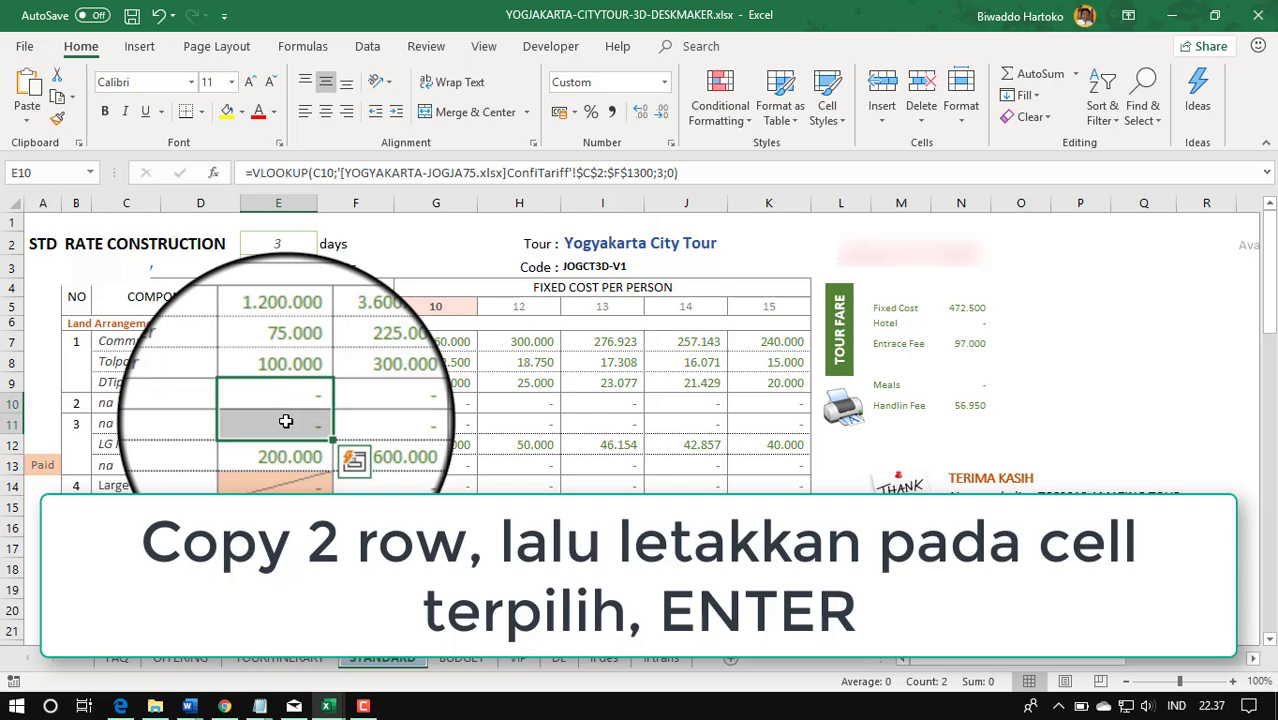
pyautogui.hotkey('ctrl', 'c')
pyautogui.click(274, 485)
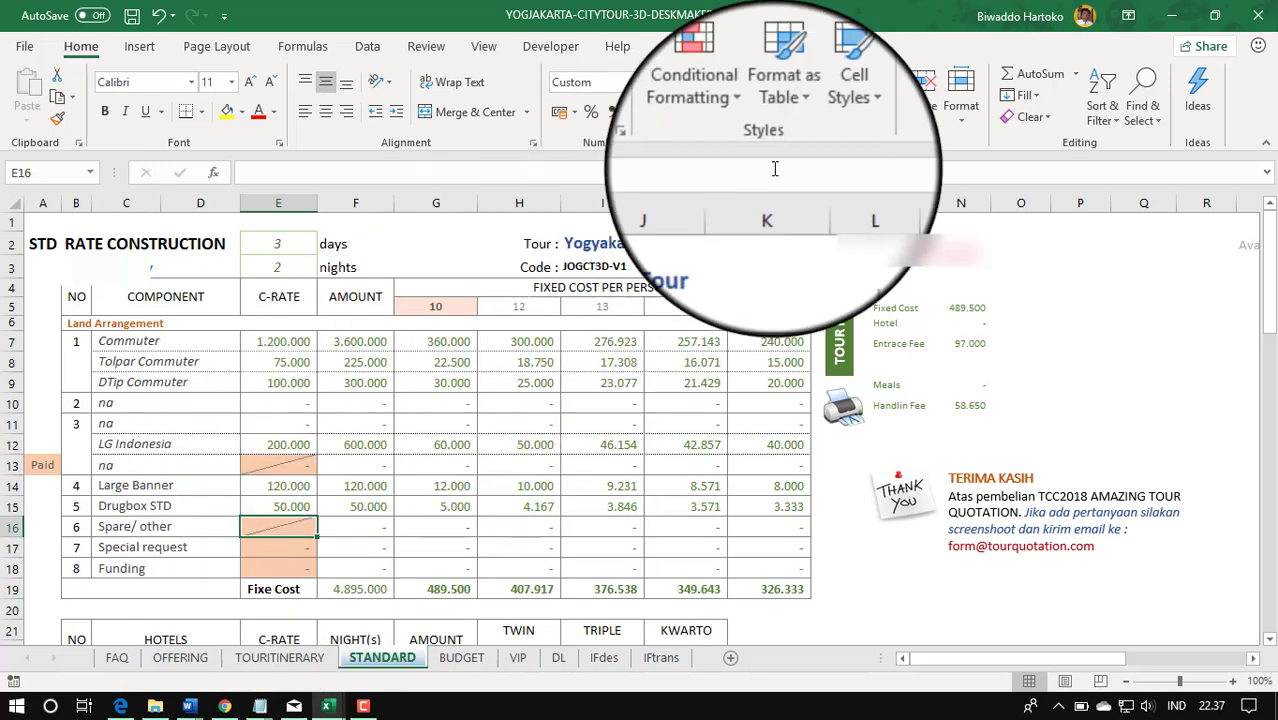
# - Insert a VLOOKUP in the Spare/other C-RATE cell E16 with lookup value C7 and ConfiTariff's spare range C54:F64 (SpareCost) as table array
pyautogui.click(1075, 78)
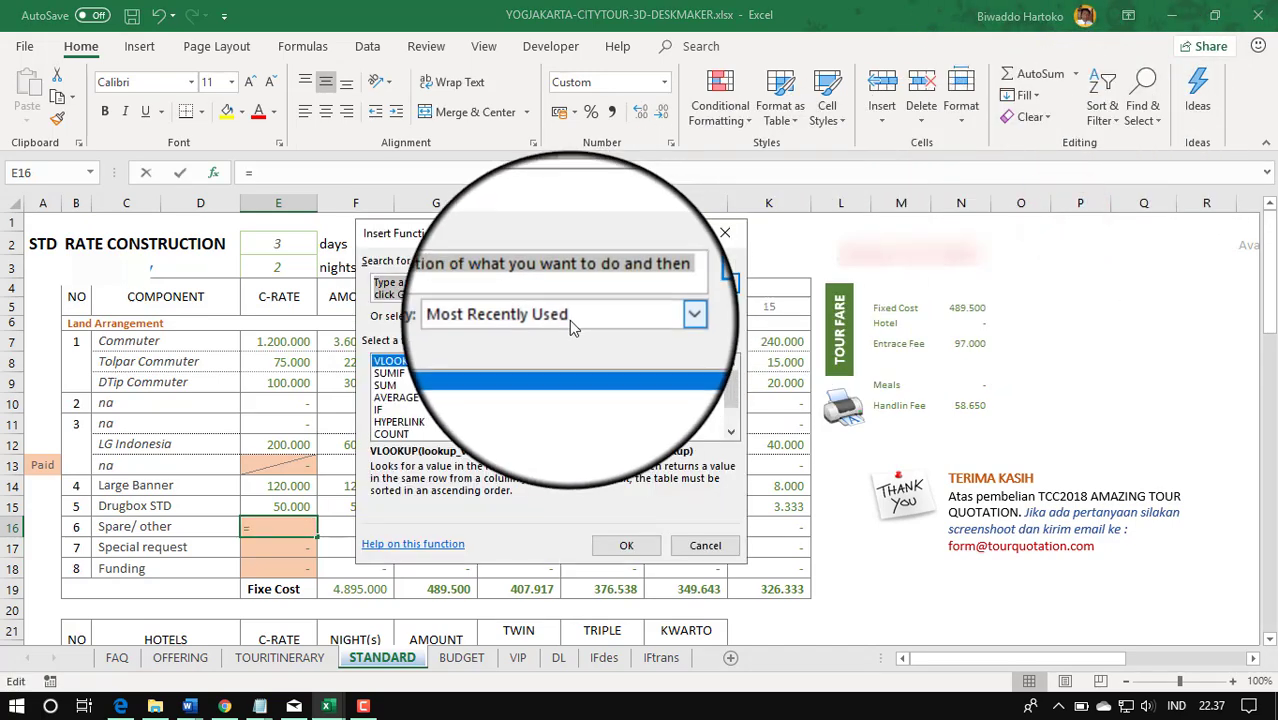
pyautogui.doubleClick(398, 365)
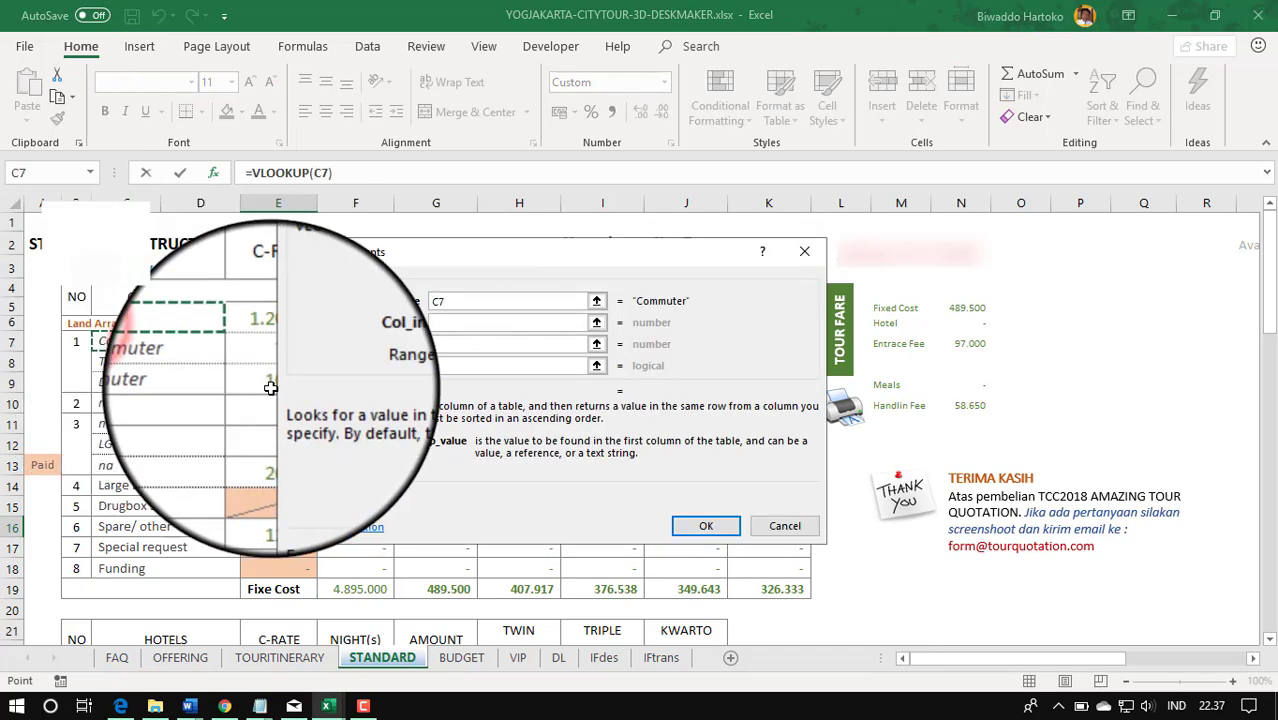
pyautogui.click(597, 324)
pyautogui.moveTo(330, 708)
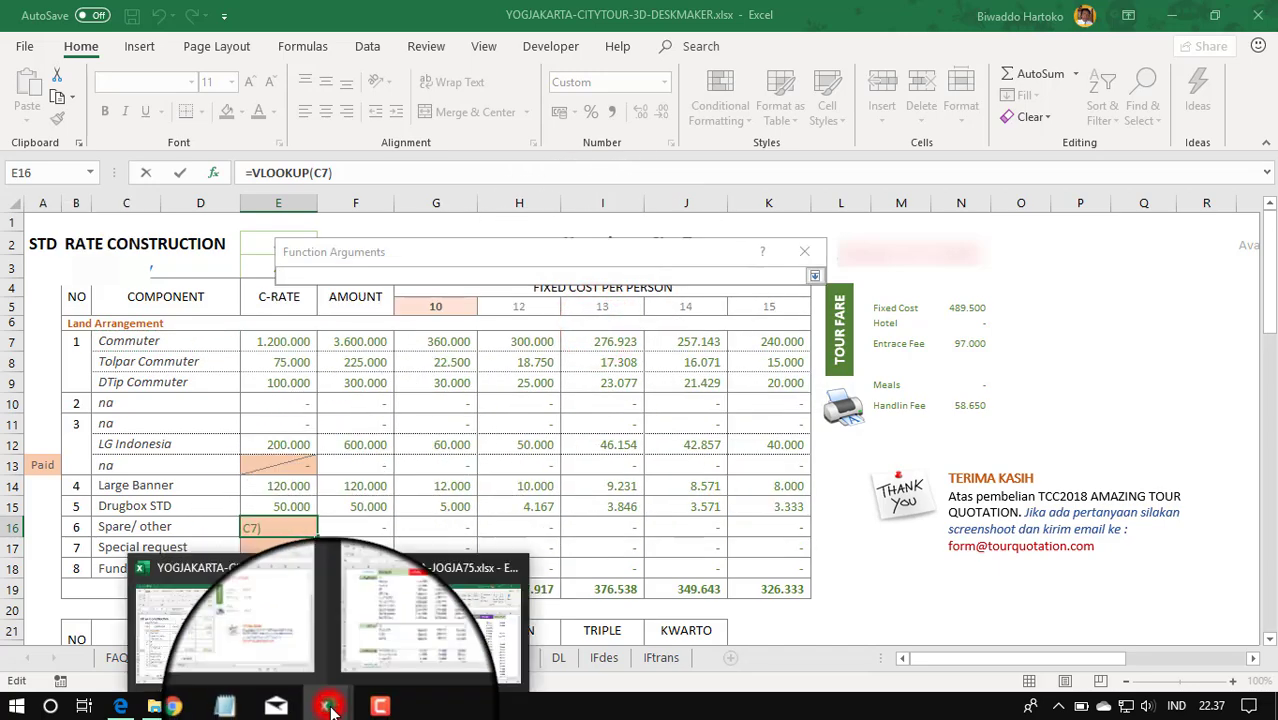
pyautogui.click(400, 625)
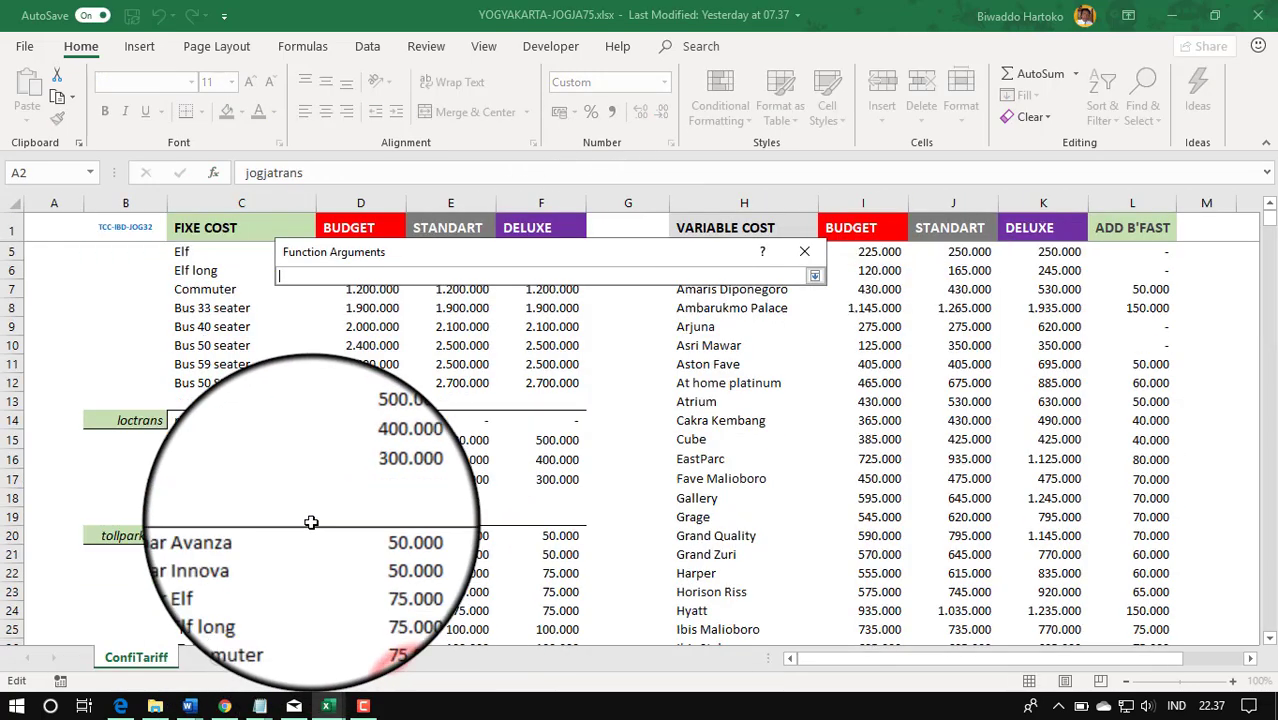
pyautogui.scroll(-12, 311, 522)
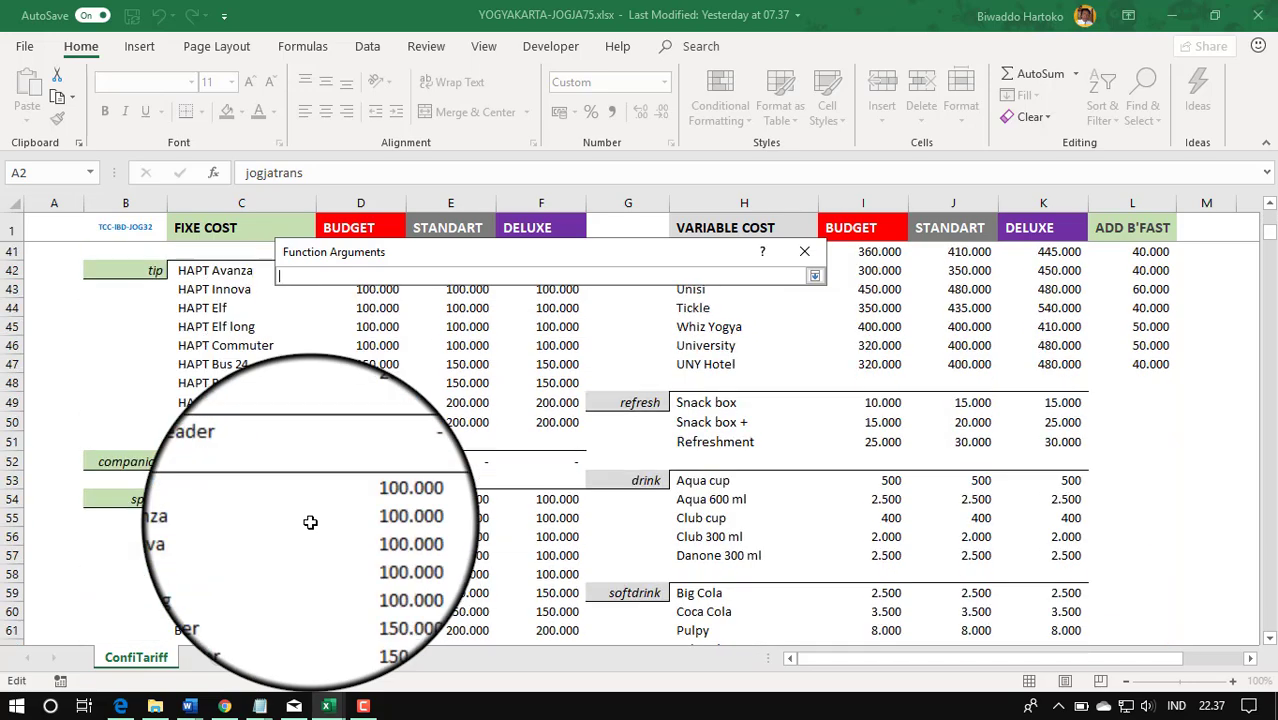
pyautogui.scroll(-2, 310, 522)
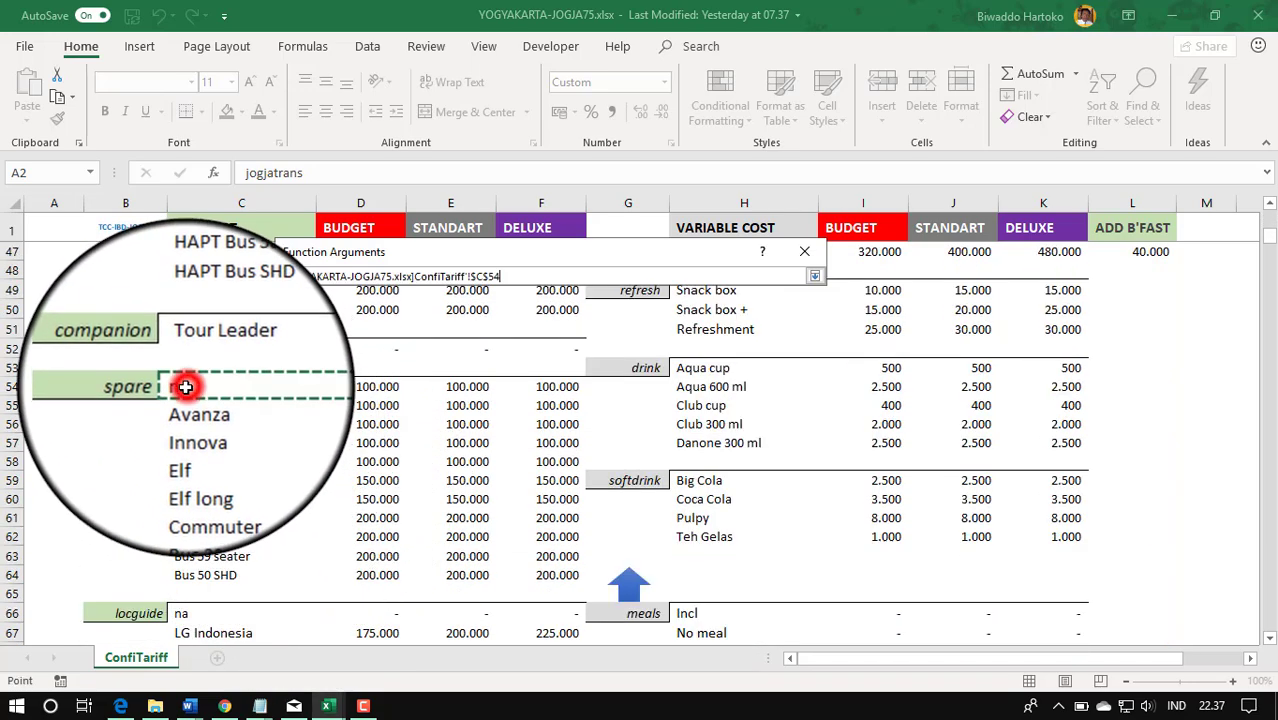
pyautogui.moveTo(186, 387); pyautogui.dragTo(513, 573)
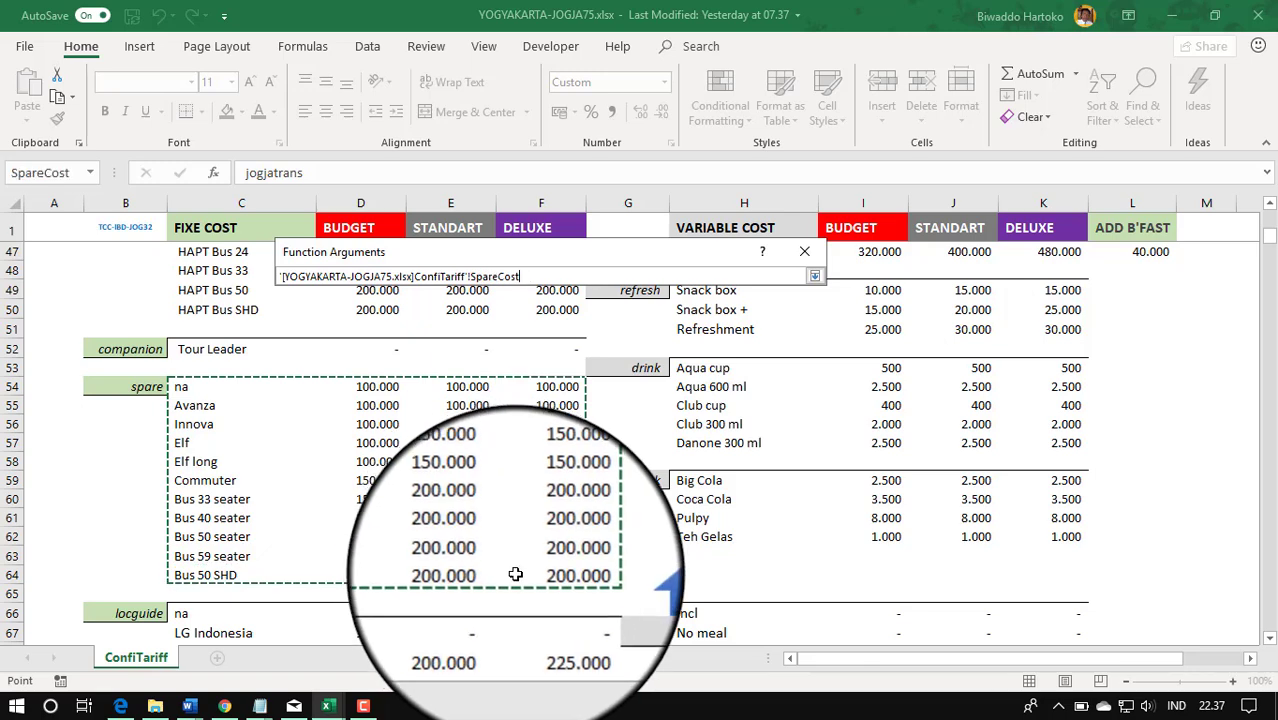
pyautogui.click(815, 276)
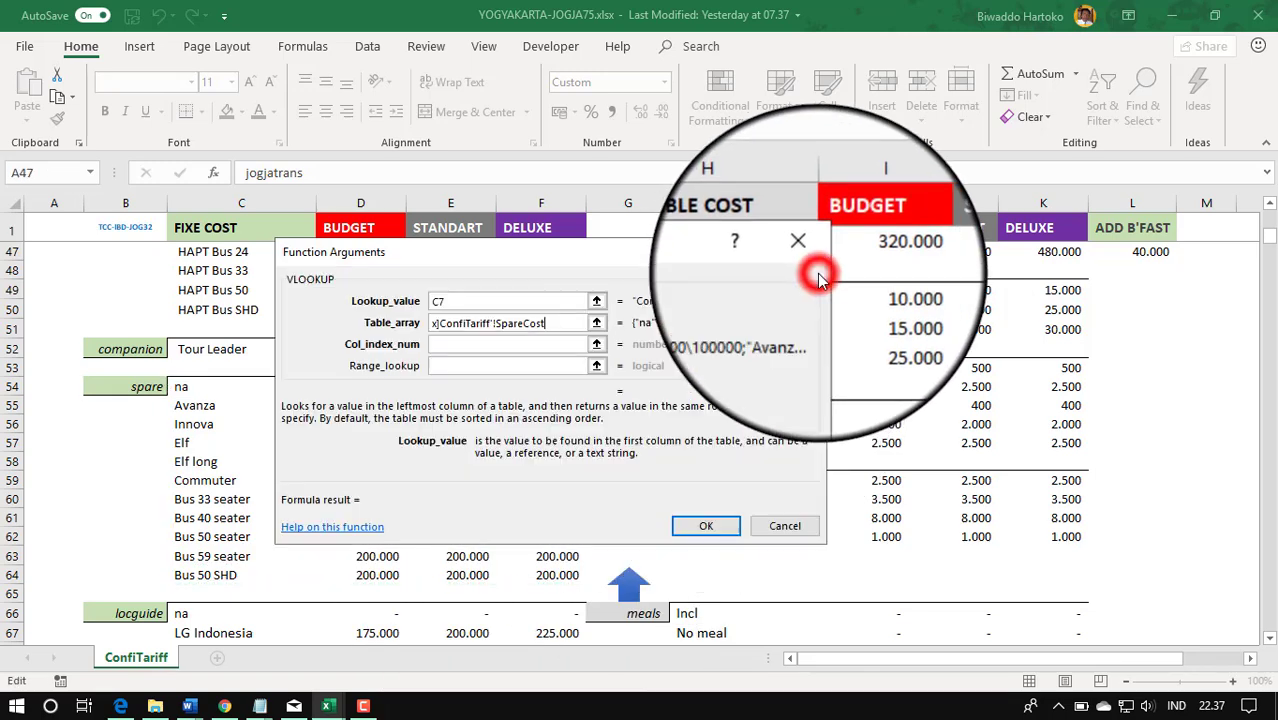
# - Complete E16's VLOOKUP with column index 3 and range lookup 0
pyautogui.click(451, 343)
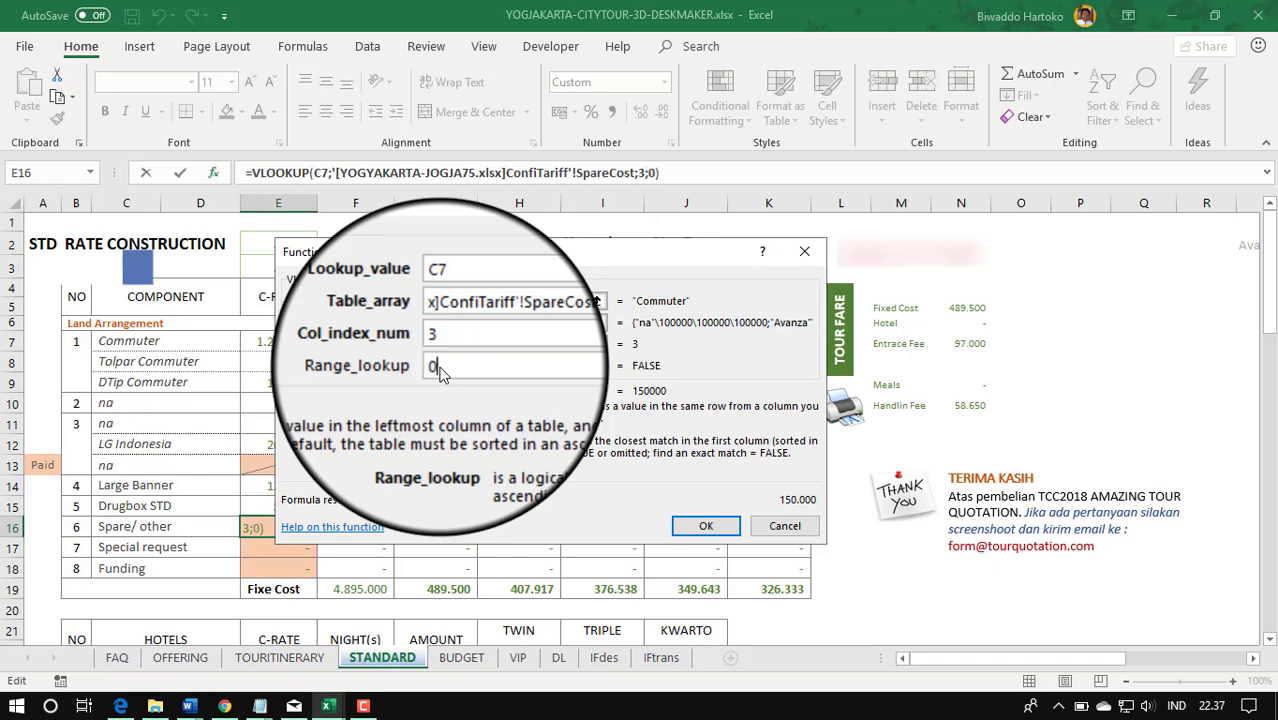
pyautogui.click(705, 525)
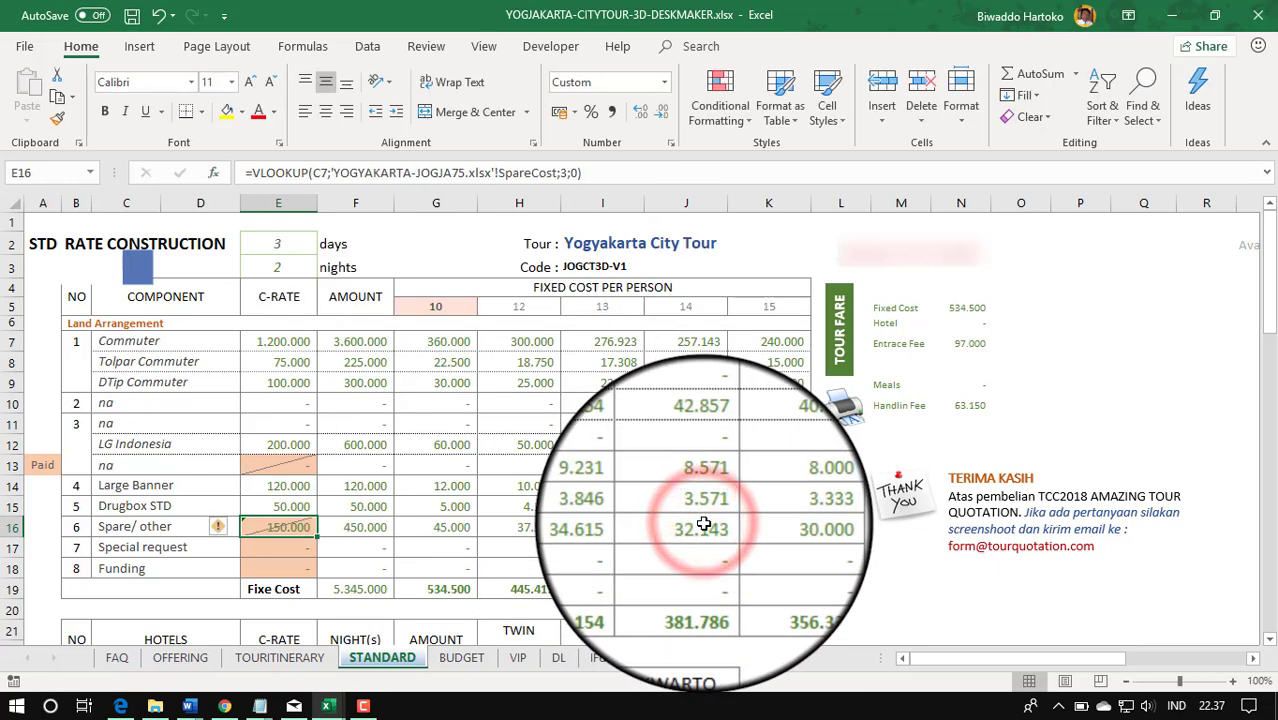
# - Ignore the unprotected-formula error on E16 and remove the cell's fill colour
pyautogui.click(219, 527)
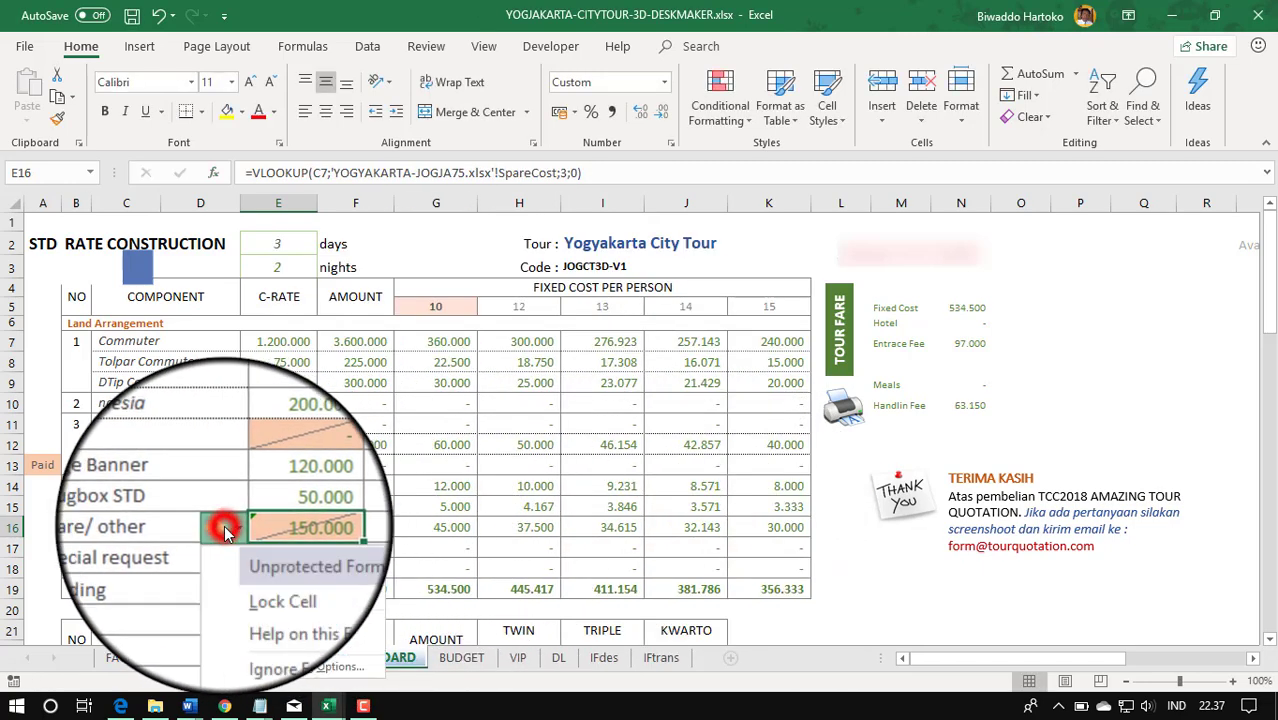
pyautogui.click(248, 620)
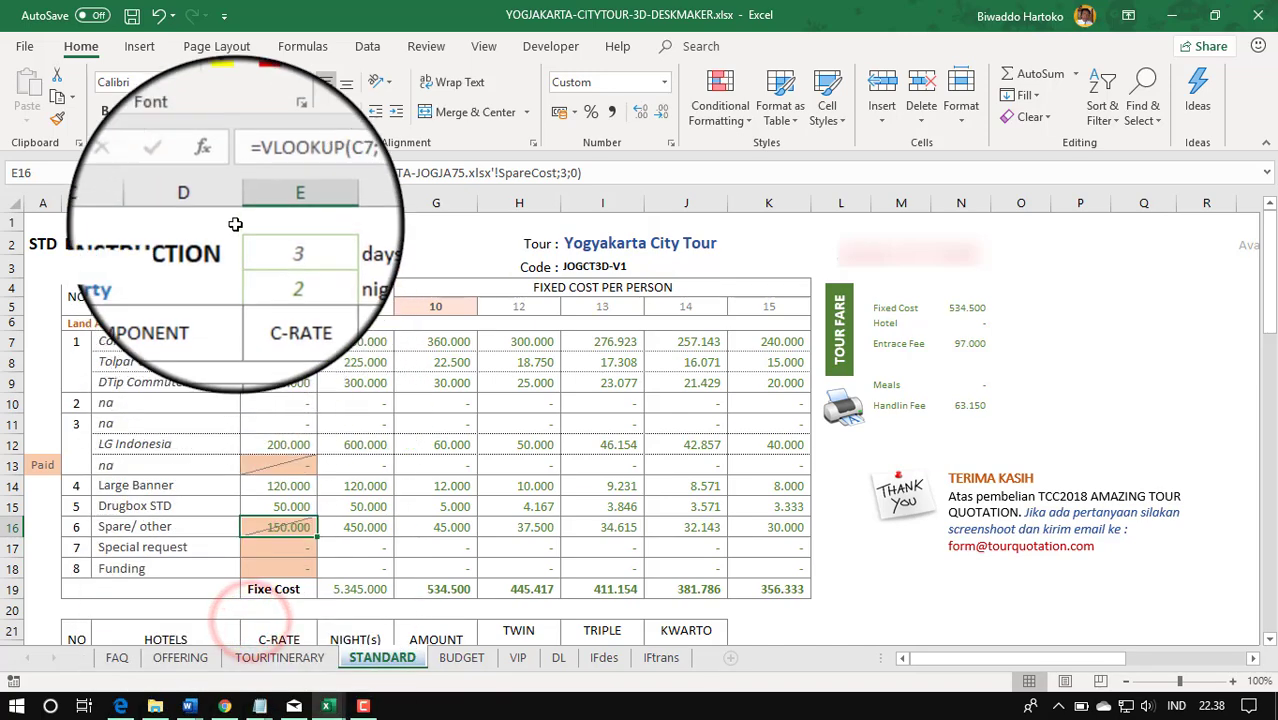
pyautogui.click(241, 111)
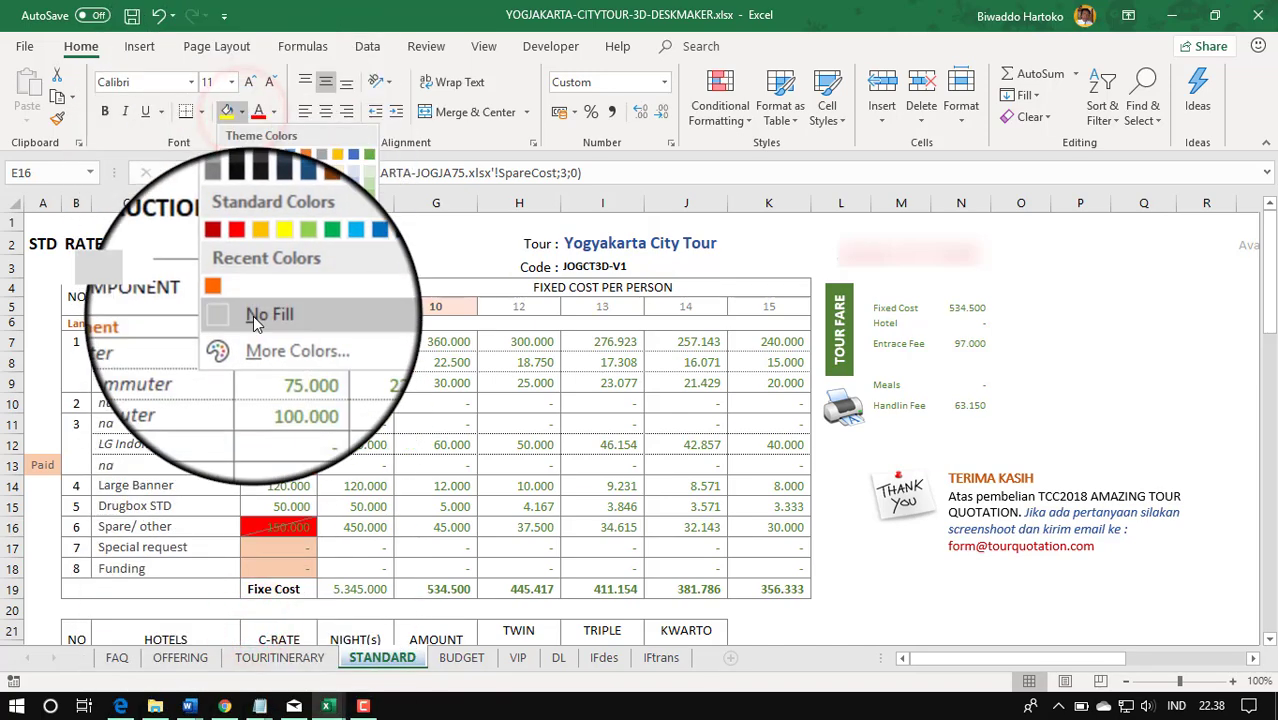
pyautogui.click(254, 321)
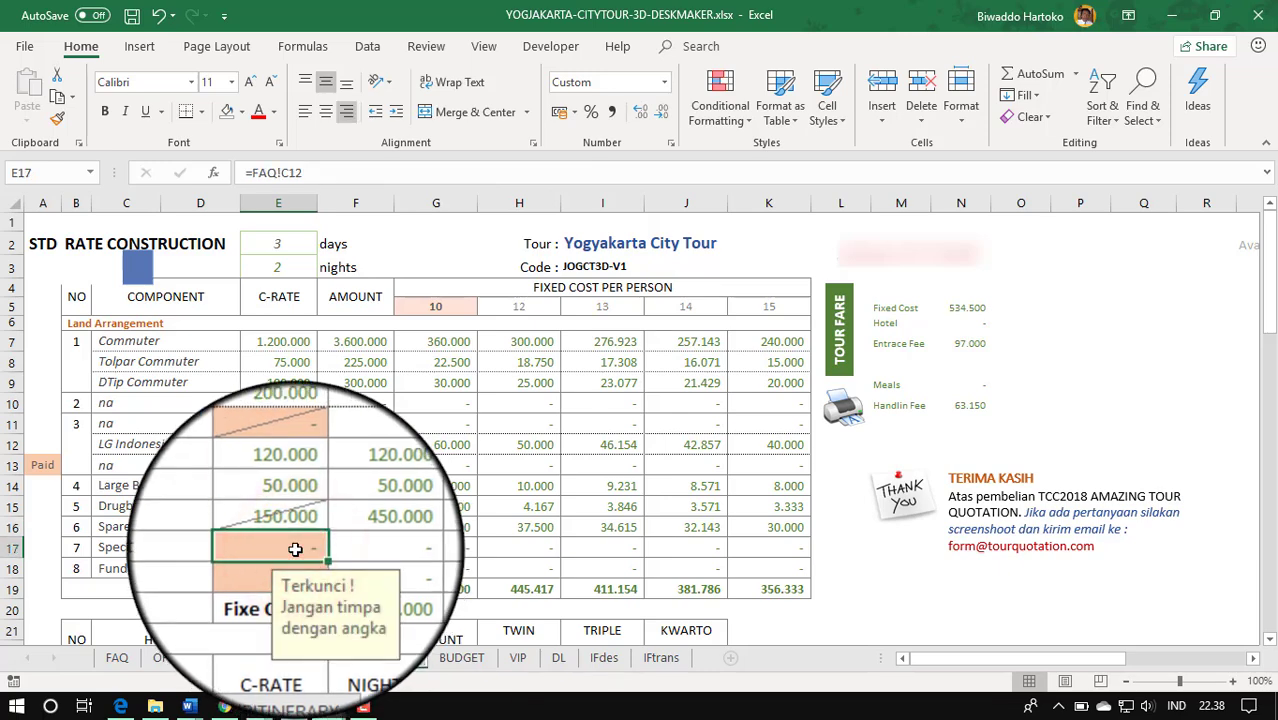
# - Insert a VLOOKUP function in the Ibis Style hotel's C-RATE cell E23 with C23 as the lookup value
pyautogui.scroll(-2, 322, 540)
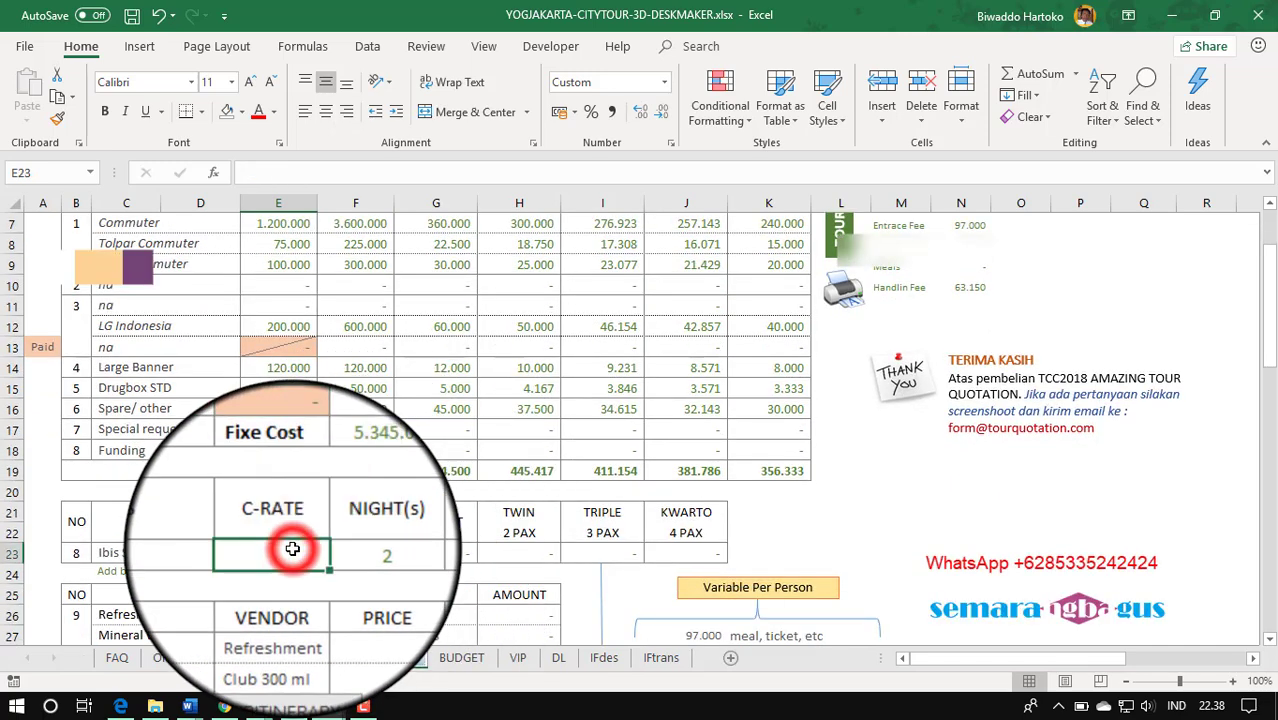
pyautogui.click(1076, 73)
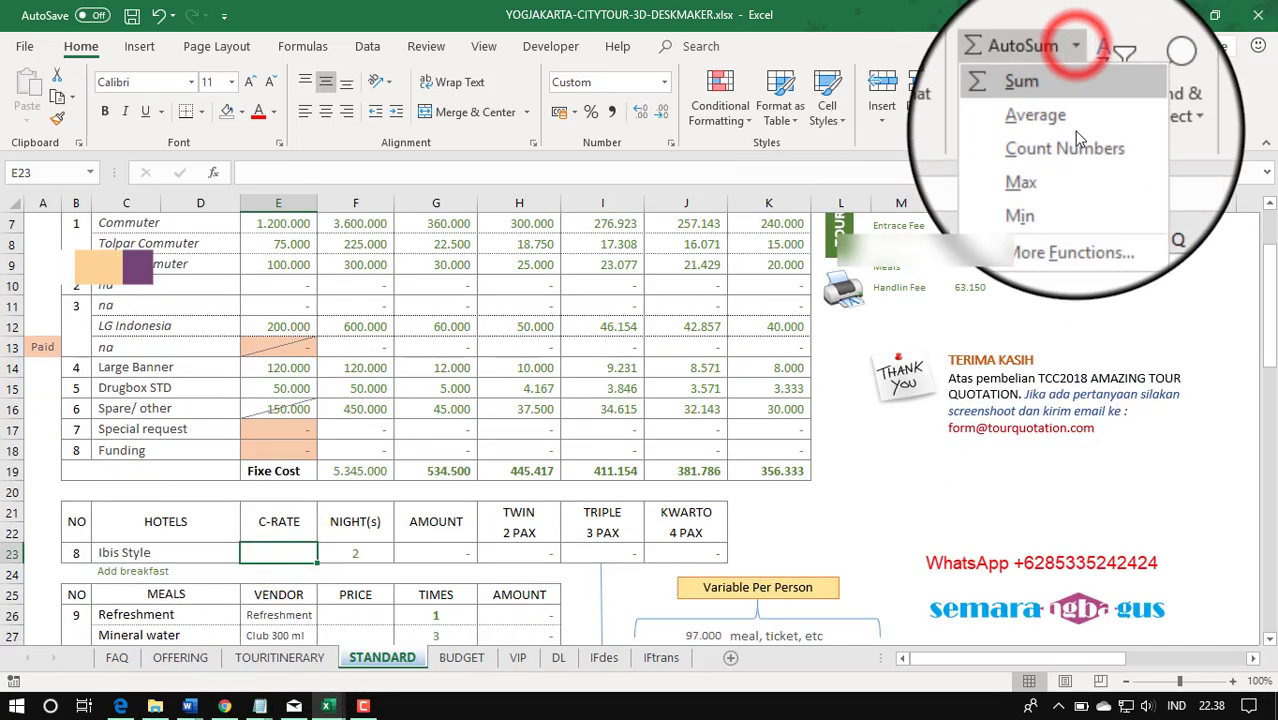
pyautogui.click(1065, 210)
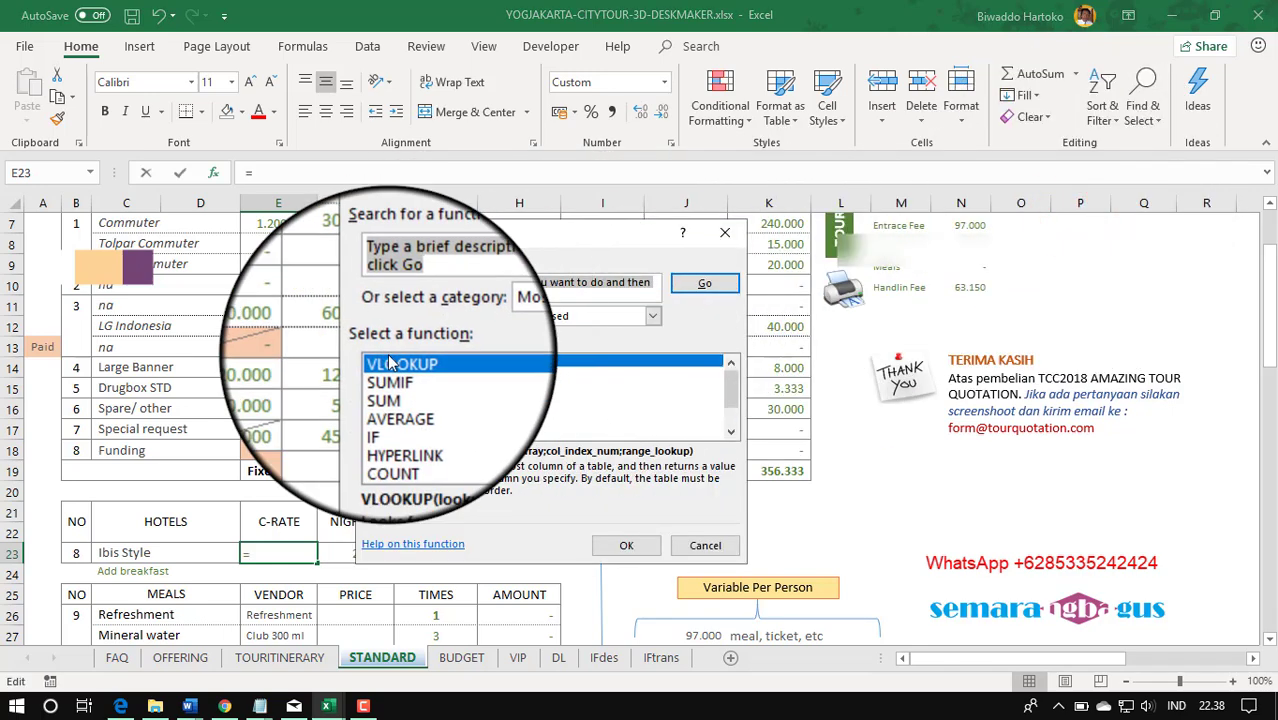
pyautogui.doubleClick(392, 363)
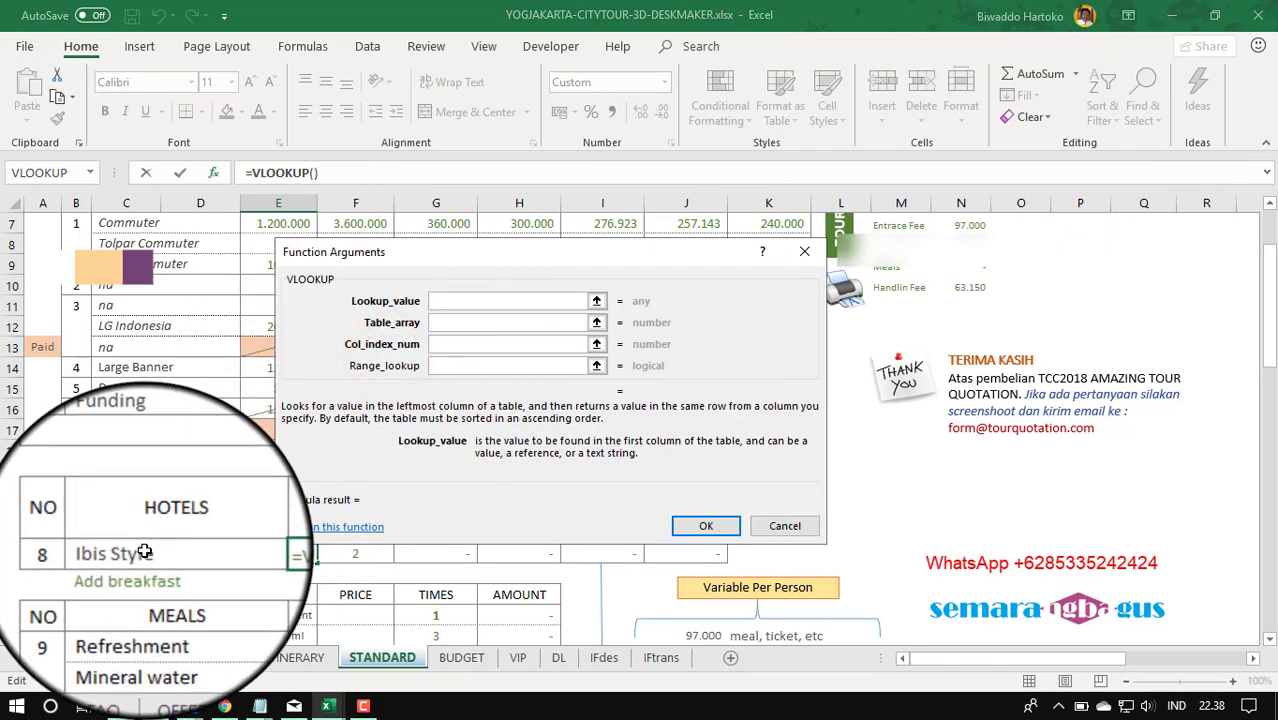
pyautogui.click(145, 552)
# - Set the table array of E23's VLOOKUP to $H$2:$K$1300 on the ConfiTariff sheet of YOGYAKARTA-JOGJA75.xlsx
pyautogui.click(596, 322)
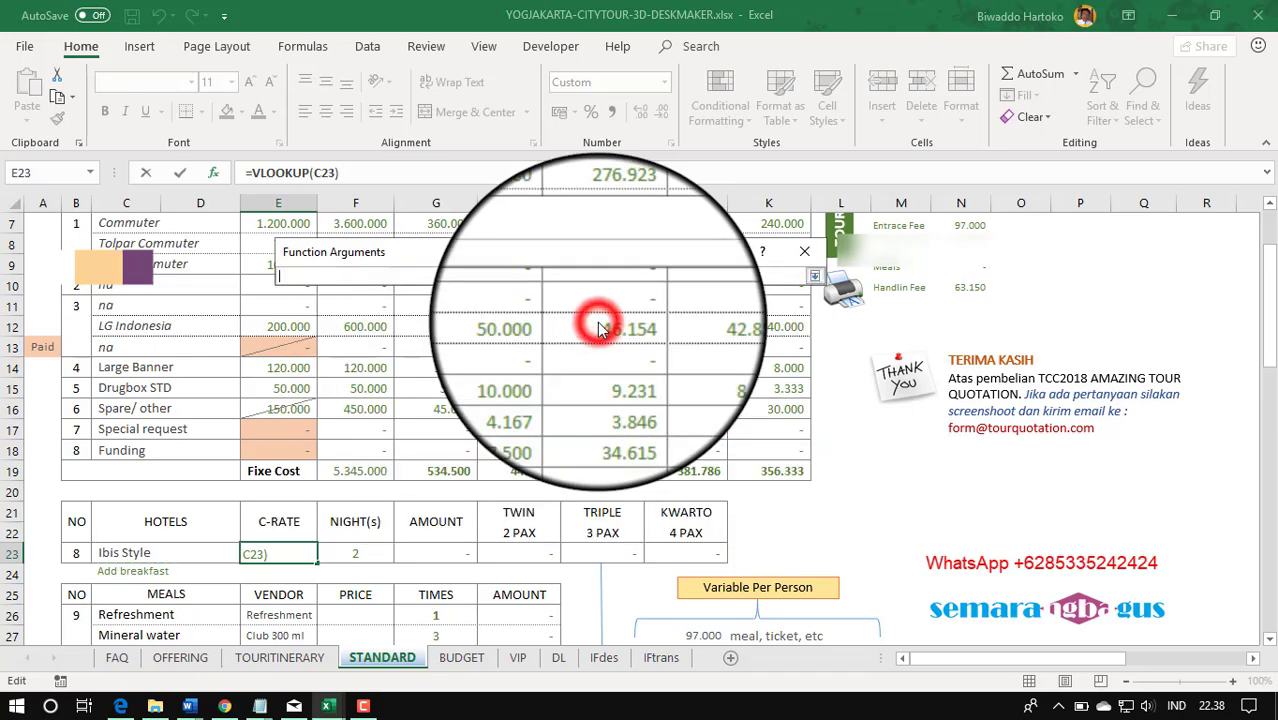
pyautogui.moveTo(327, 706)
pyautogui.click(438, 665)
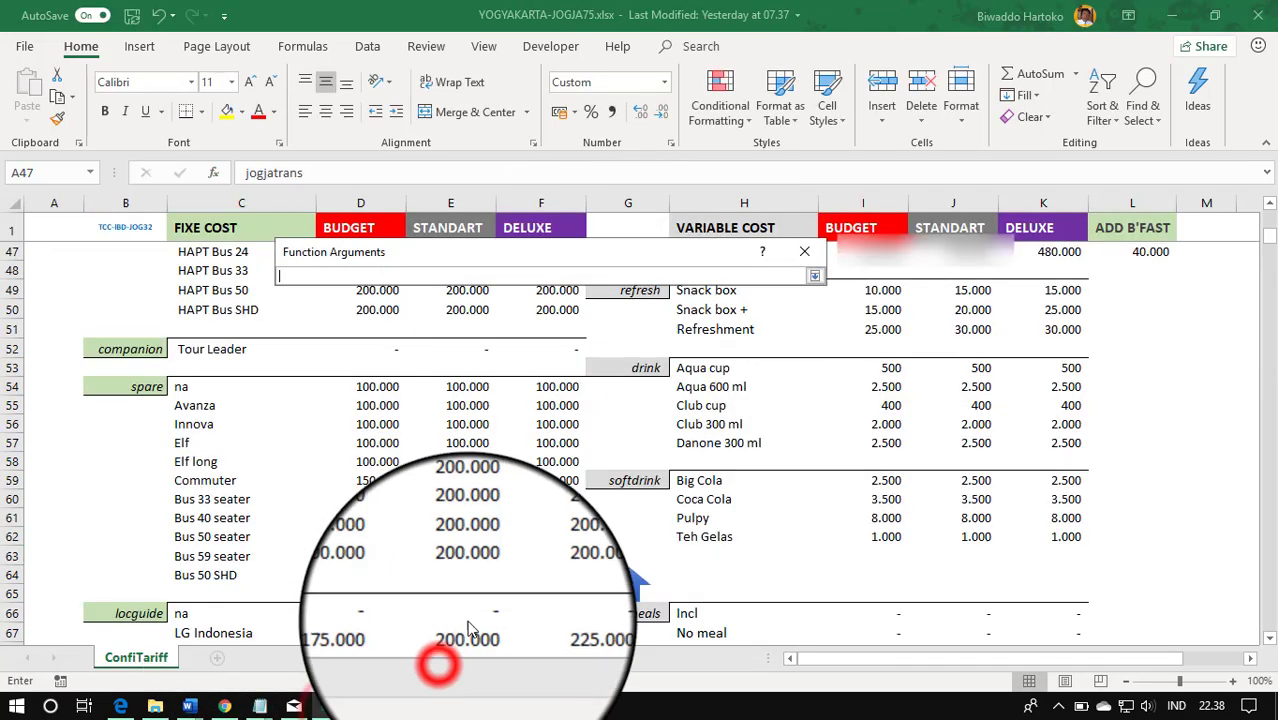
pyautogui.scroll(15, 861, 440)
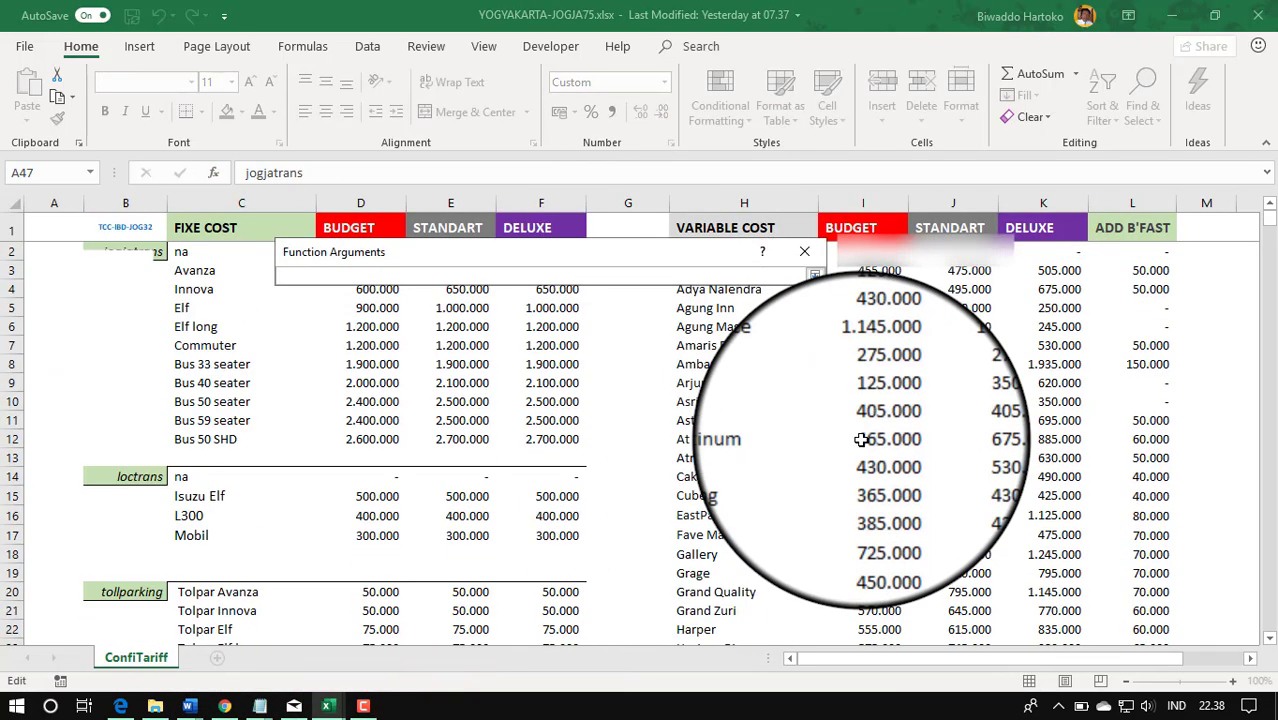
pyautogui.moveTo(627, 257); pyautogui.dragTo(400, 271)
pyautogui.moveTo(675, 251); pyautogui.dragTo(1013, 455)
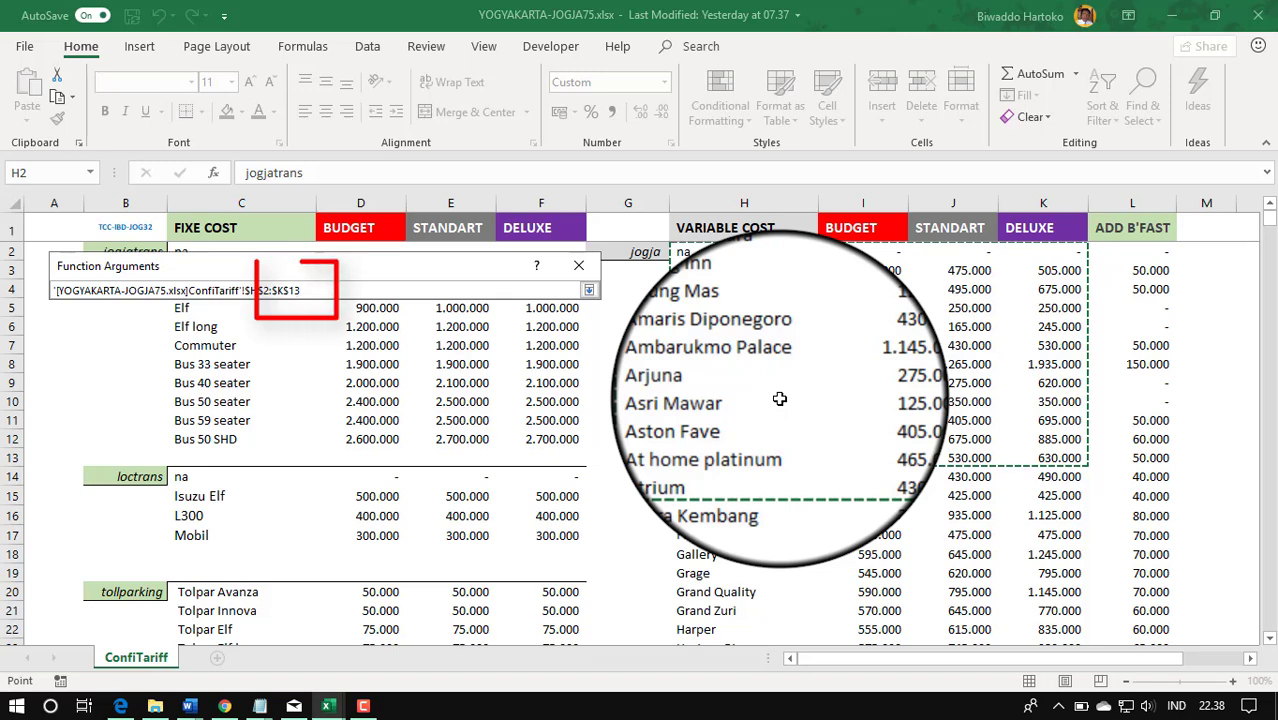
pyautogui.press('Return')
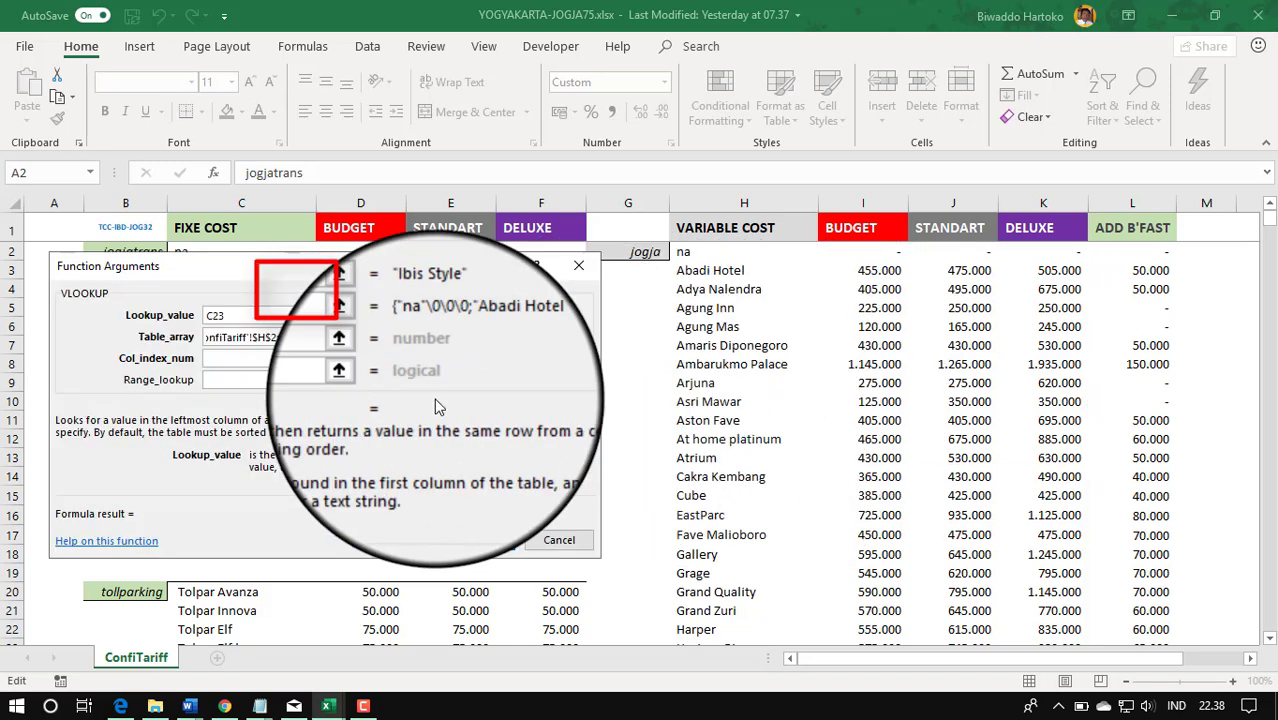
# - Complete E23's VLOOKUP with column index 3 and range lookup 0
pyautogui.click(219, 363)
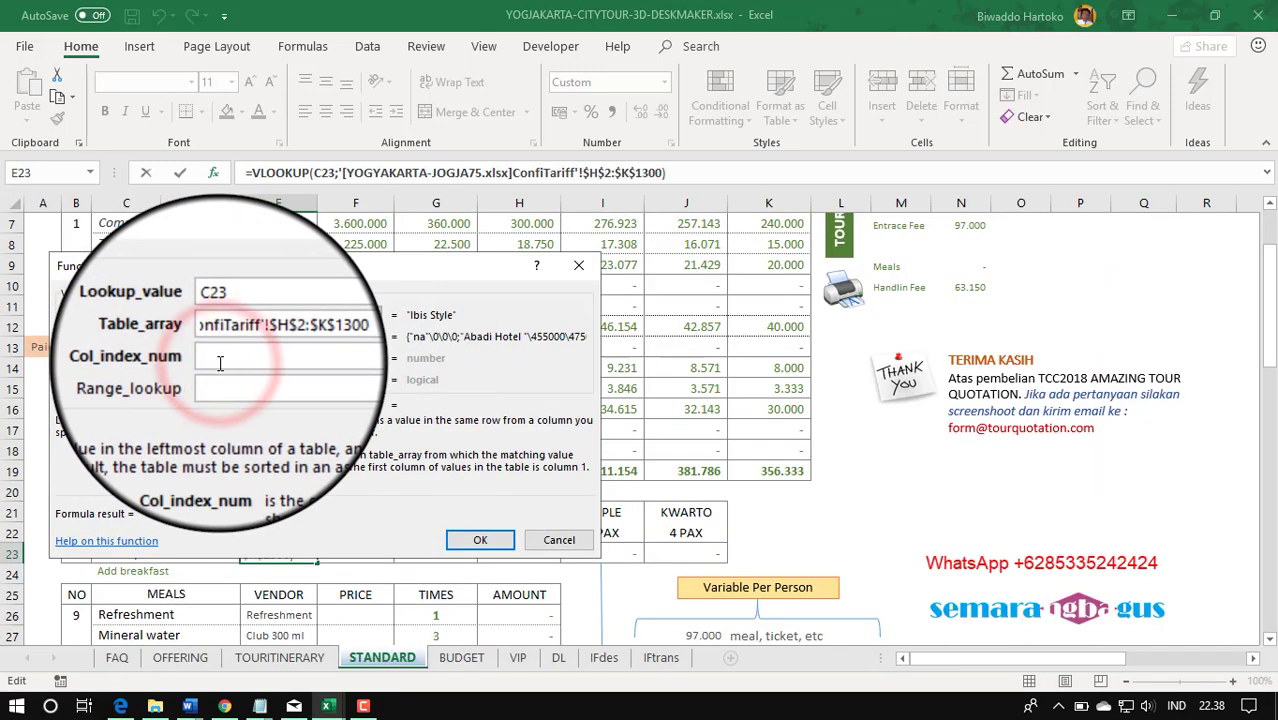
pyautogui.write('3')
pyautogui.write('0')
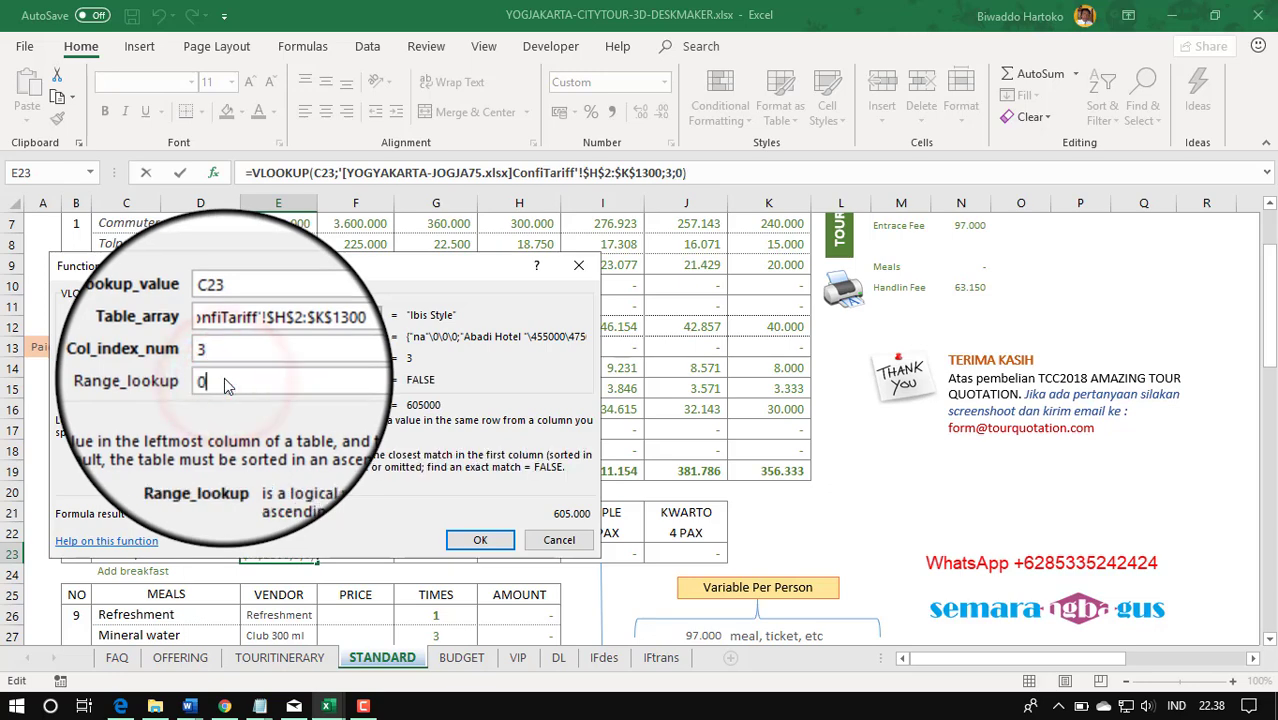
pyautogui.click(482, 540)
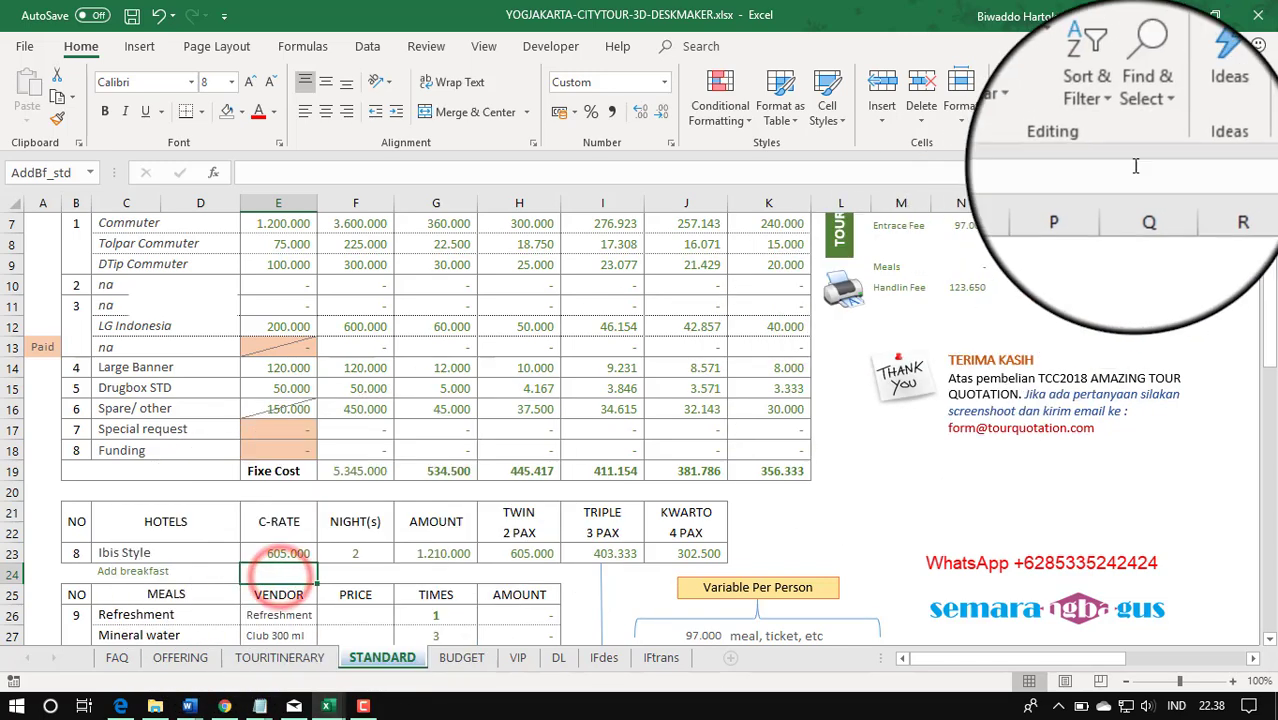
# - Insert a VLOOKUP function in the Add breakfast cell E24 with C23 as the lookup value
pyautogui.click(1076, 74)
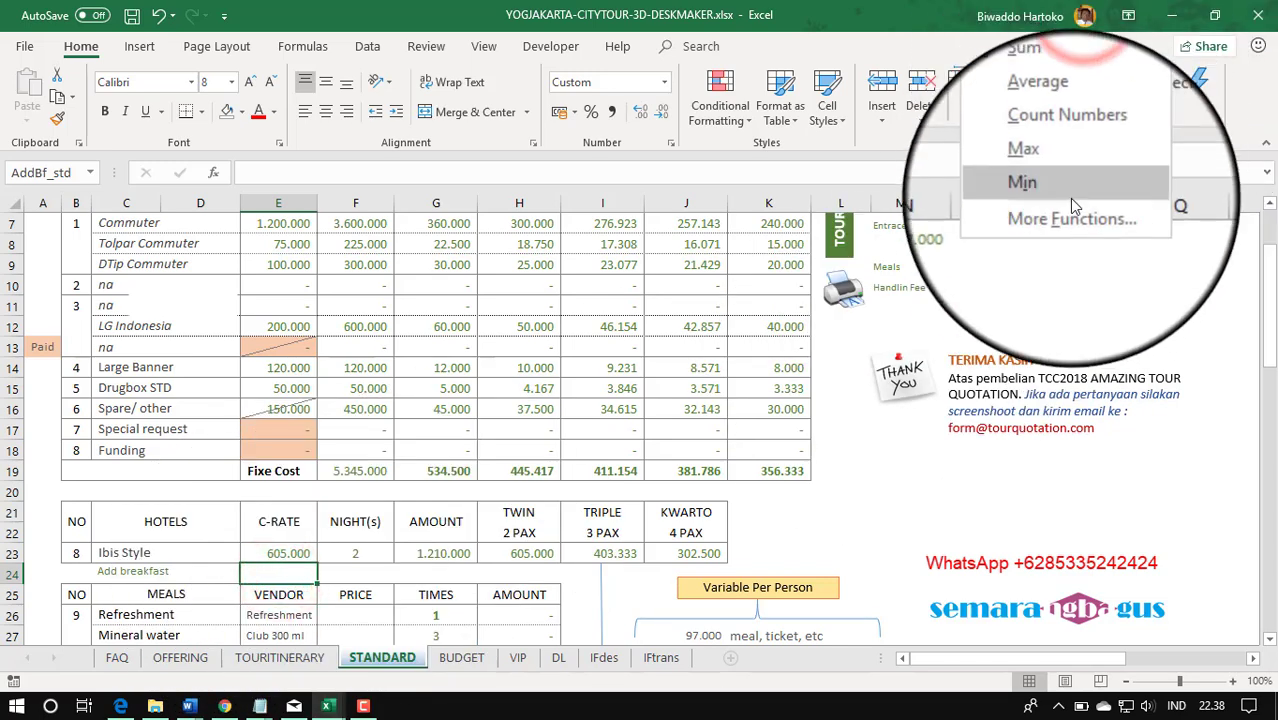
pyautogui.click(1062, 213)
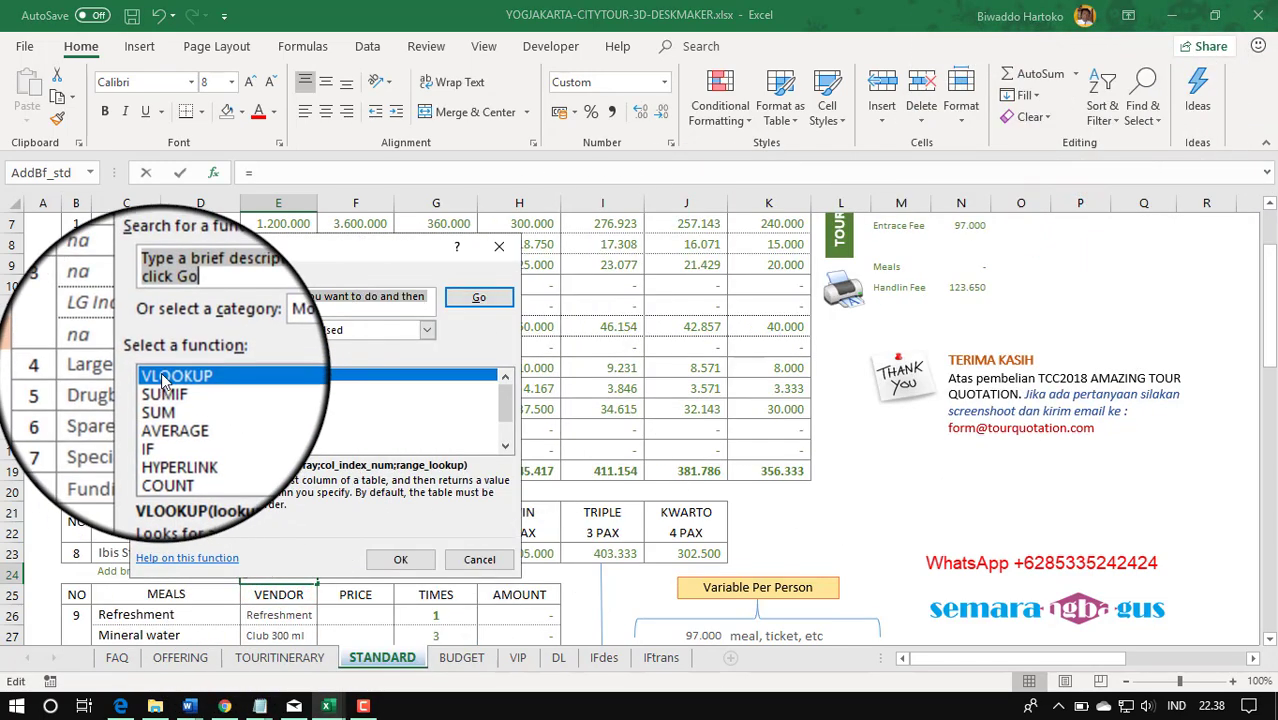
pyautogui.doubleClick(166, 370)
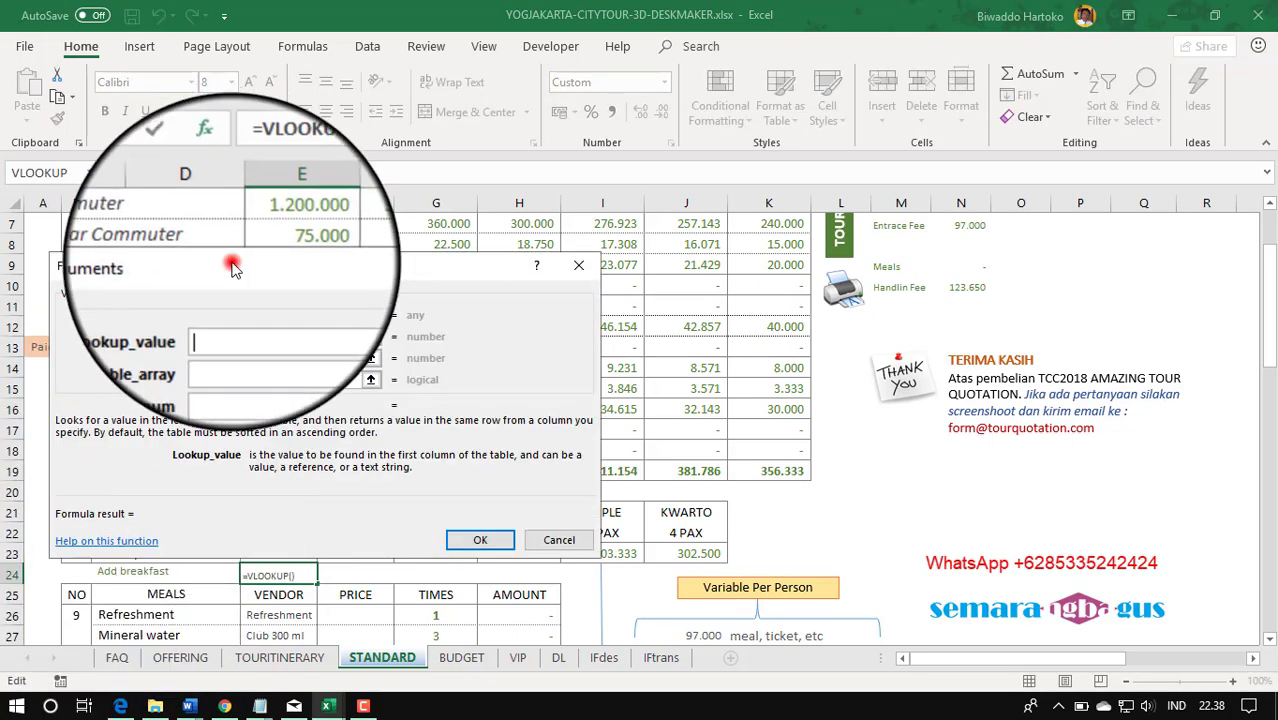
pyautogui.moveTo(237, 268); pyautogui.dragTo(553, 268)
pyautogui.click(150, 550)
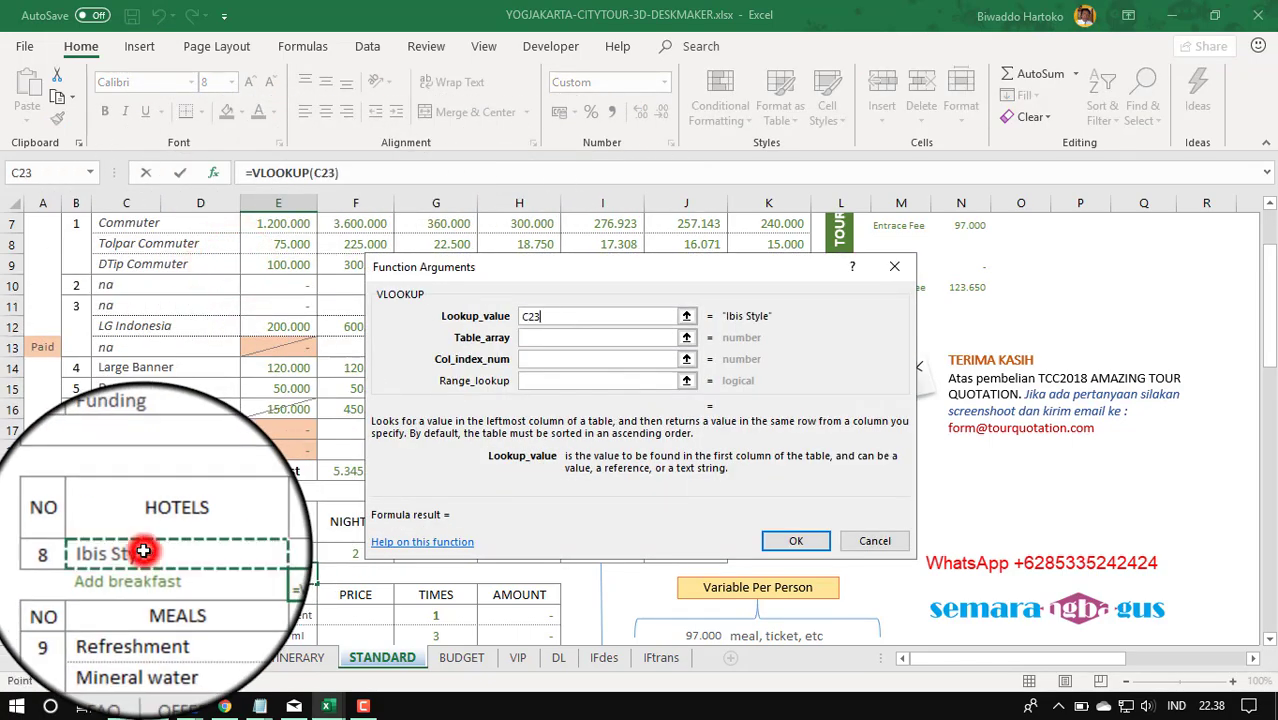
# - Set the table array of E24's VLOOKUP to $H$2:$L$1200 on the ConfiTariff sheet of YOGYAKARTA-JOGJA75.xlsx
pyautogui.click(685, 337)
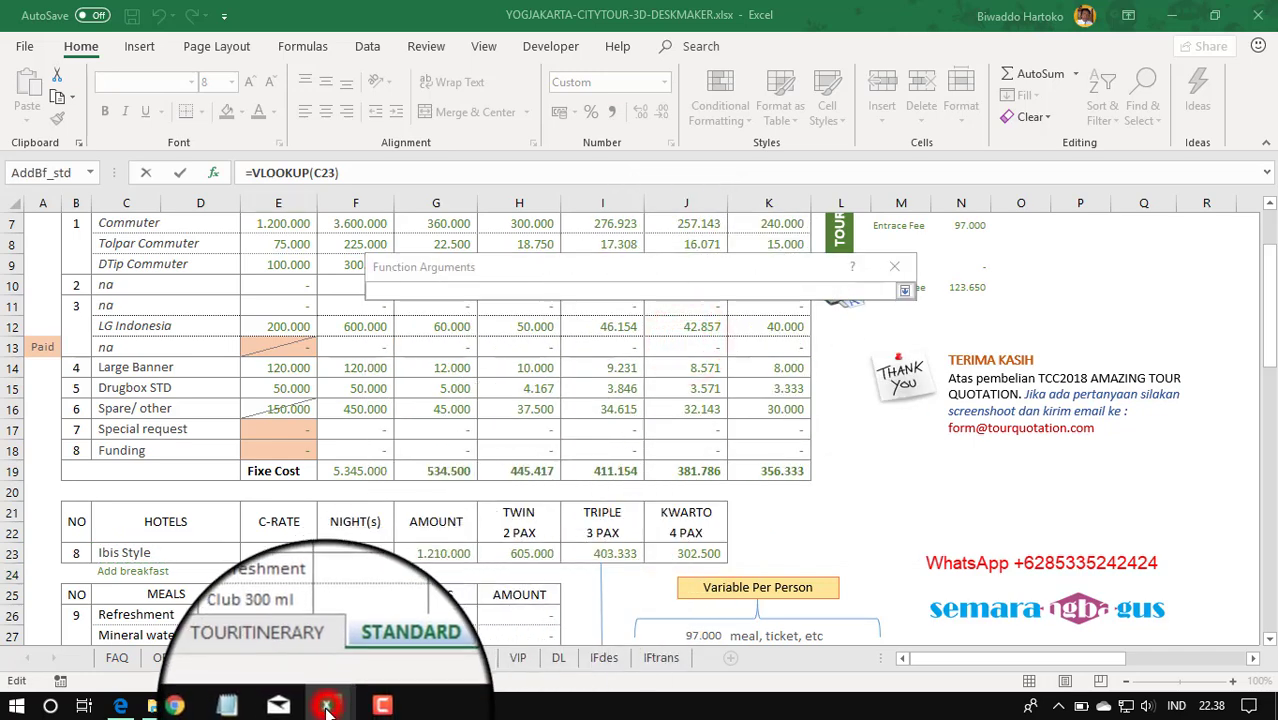
pyautogui.moveTo(327, 708)
pyautogui.click(440, 640)
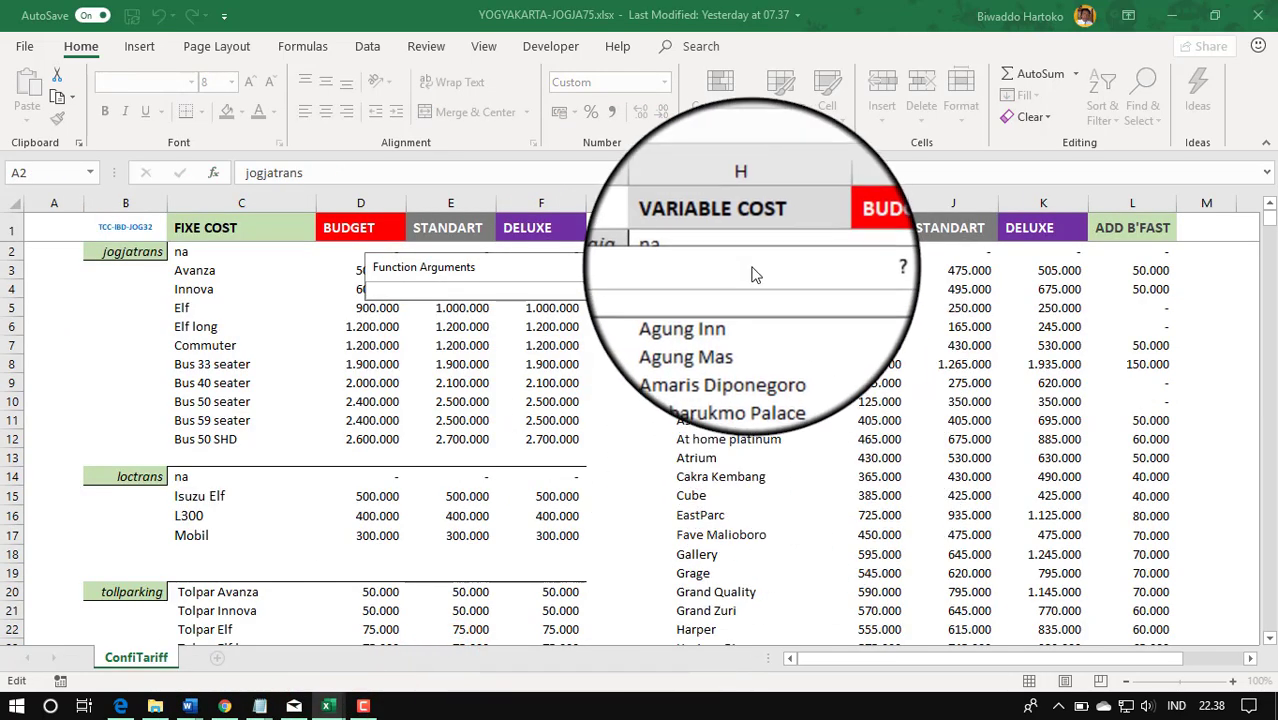
pyautogui.click(720, 252)
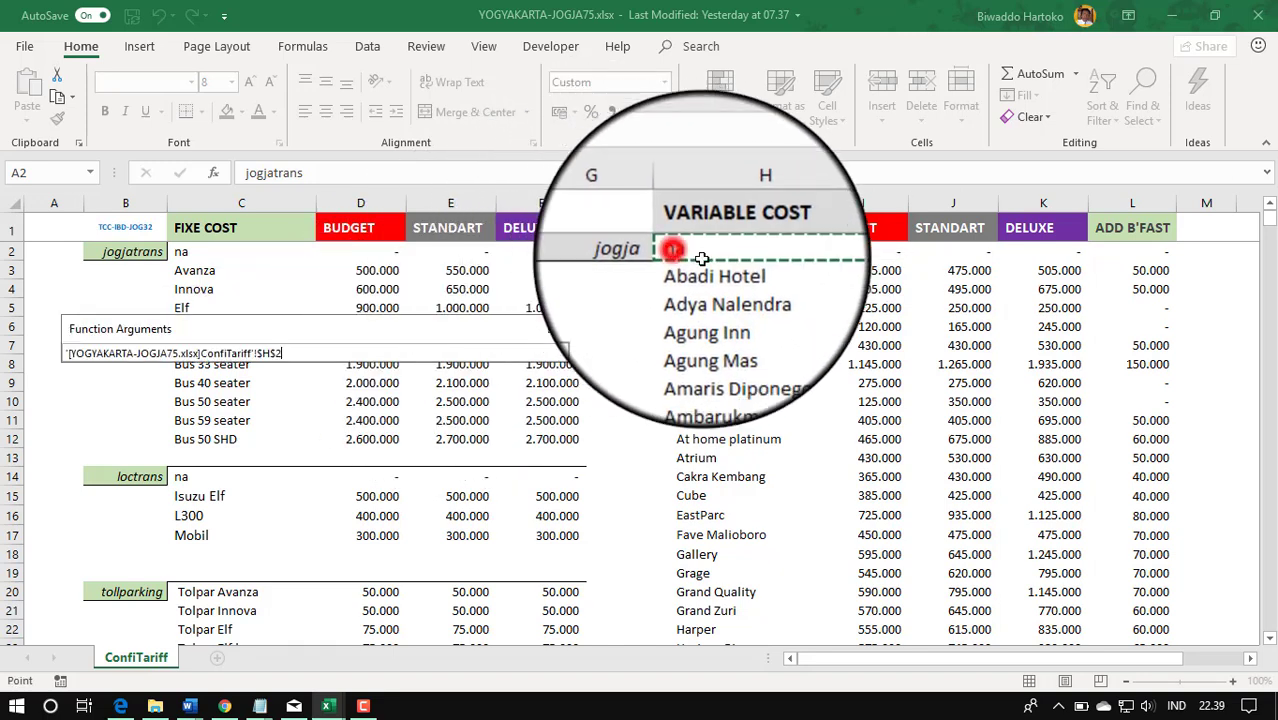
pyautogui.moveTo(702, 258); pyautogui.dragTo(1103, 438)
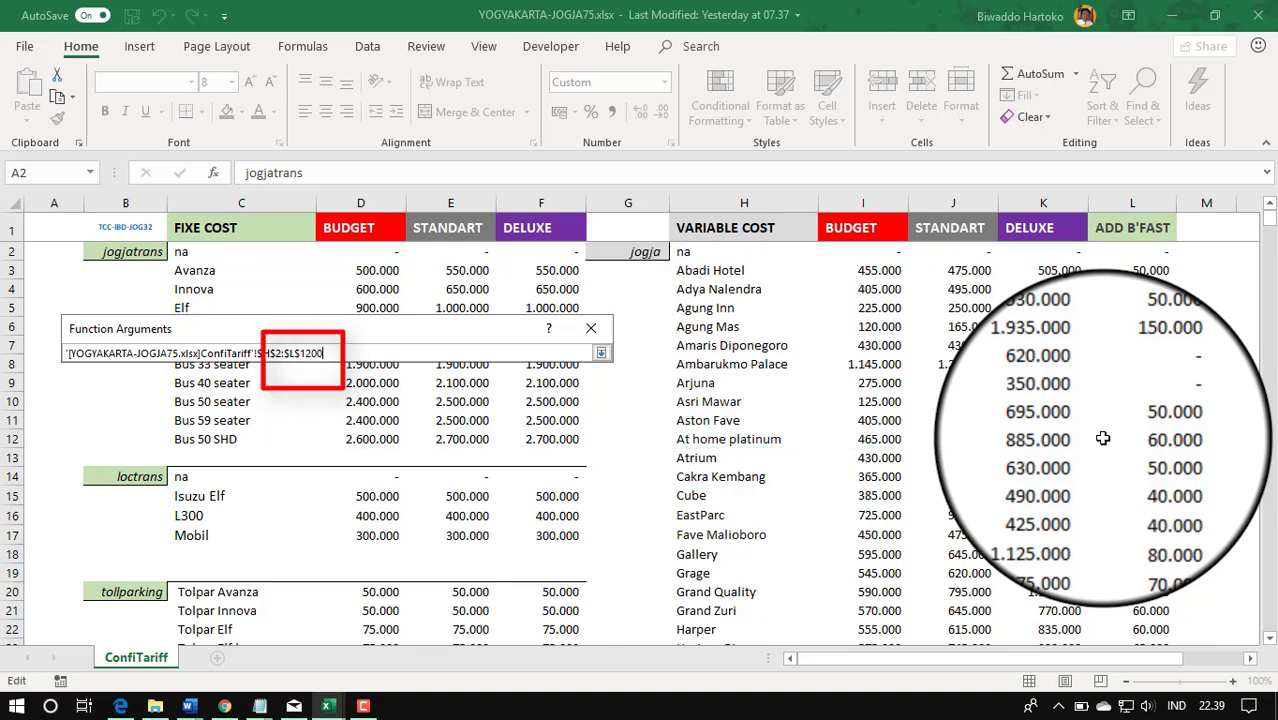
pyautogui.press('Return')
# - Complete E24's VLOOKUP with column index 5 and range lookup 0
pyautogui.click(266, 420)
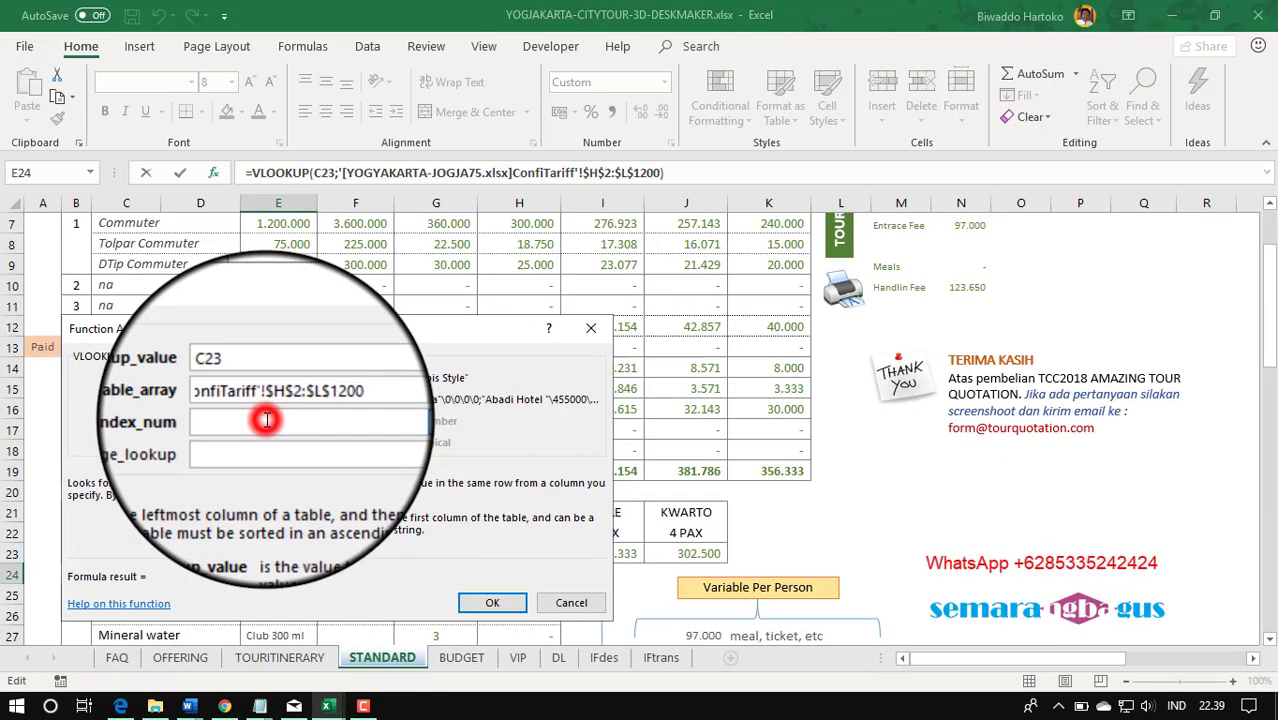
pyautogui.write('5')
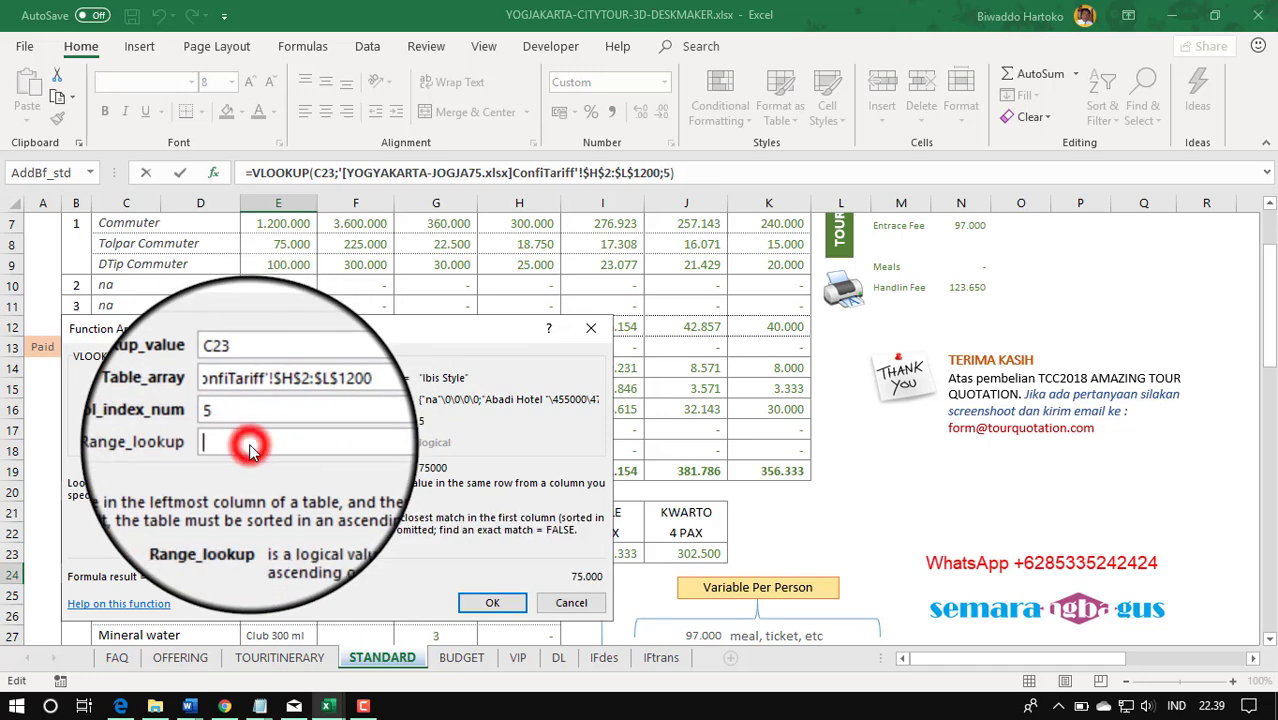
pyautogui.click(251, 444)
pyautogui.write('0')
pyautogui.click(492, 602)
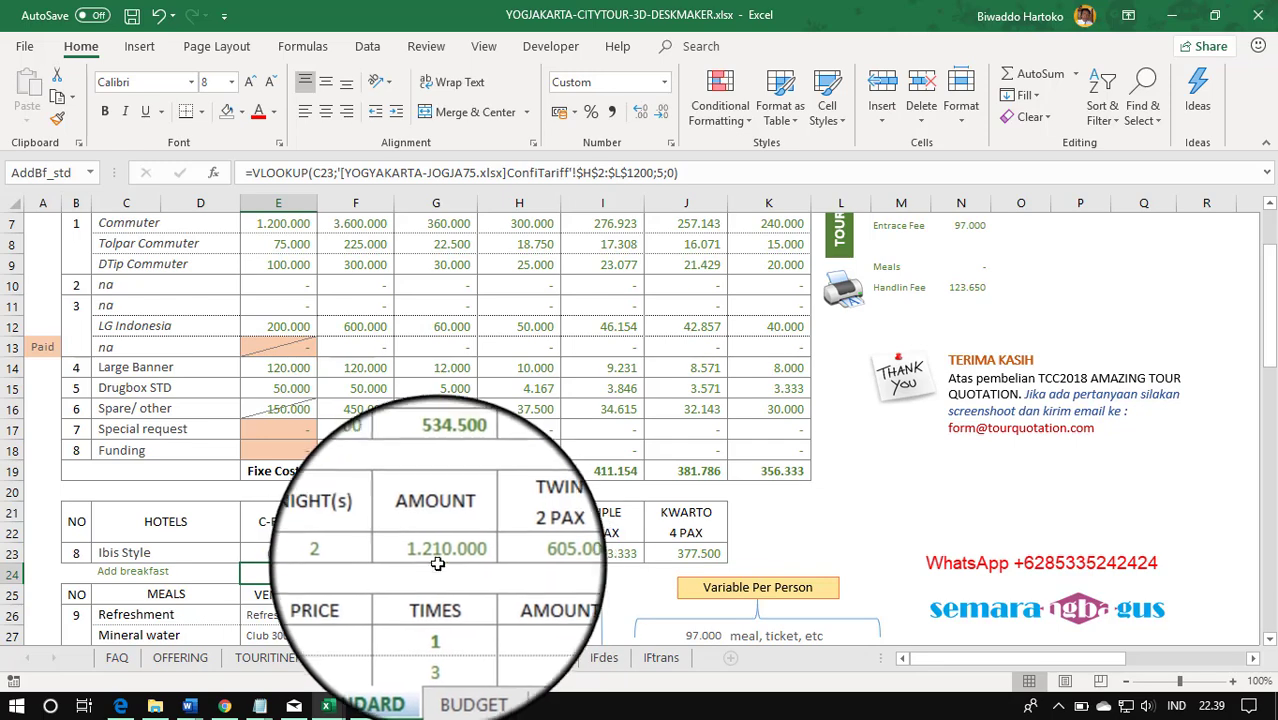
# - Insert a VLOOKUP function in the Refreshment PRICE cell F26 with vendor cell E26 as the lookup value
pyautogui.scroll(-2, 430, 560)
pyautogui.click(360, 490)
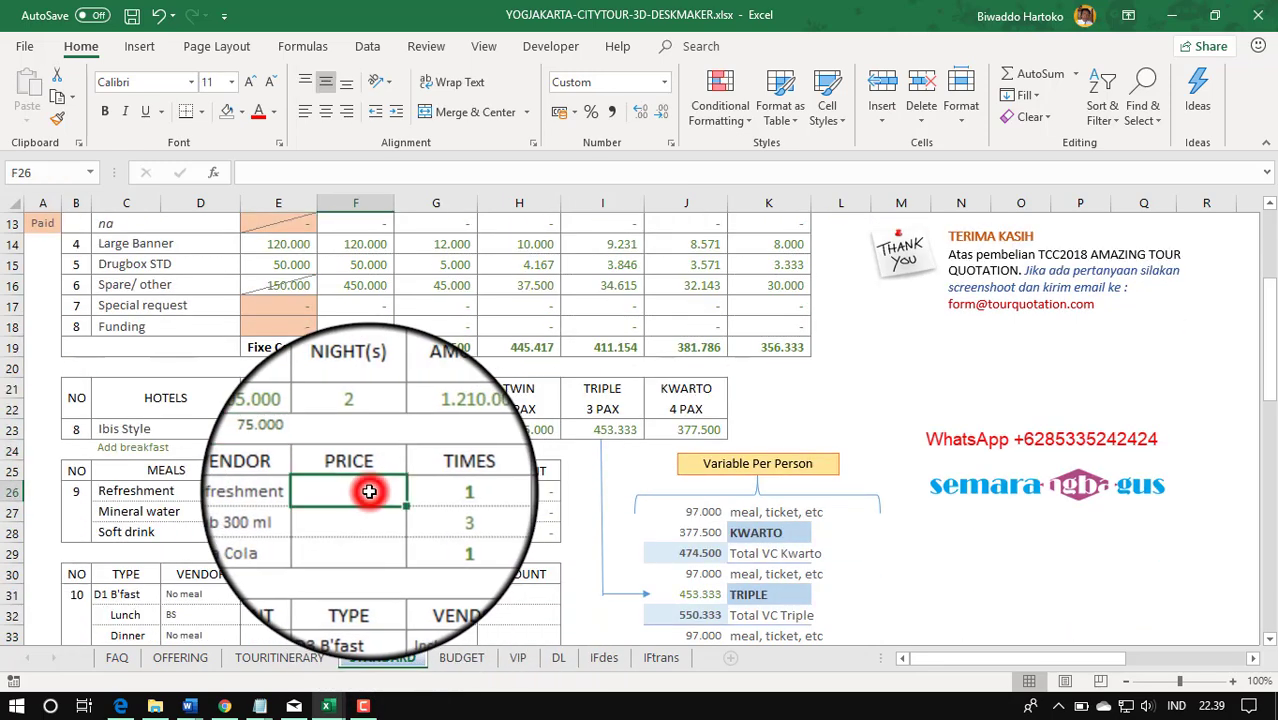
pyautogui.click(1076, 70)
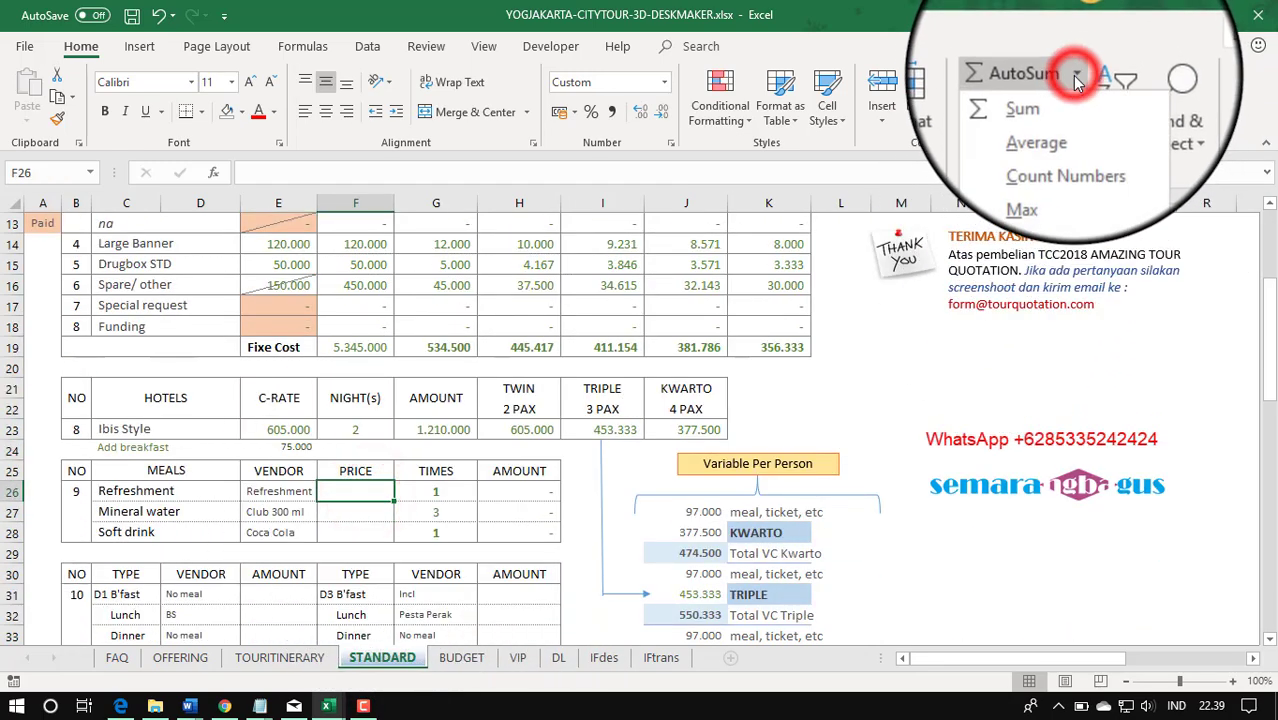
pyautogui.click(1078, 76)
pyautogui.click(1080, 76)
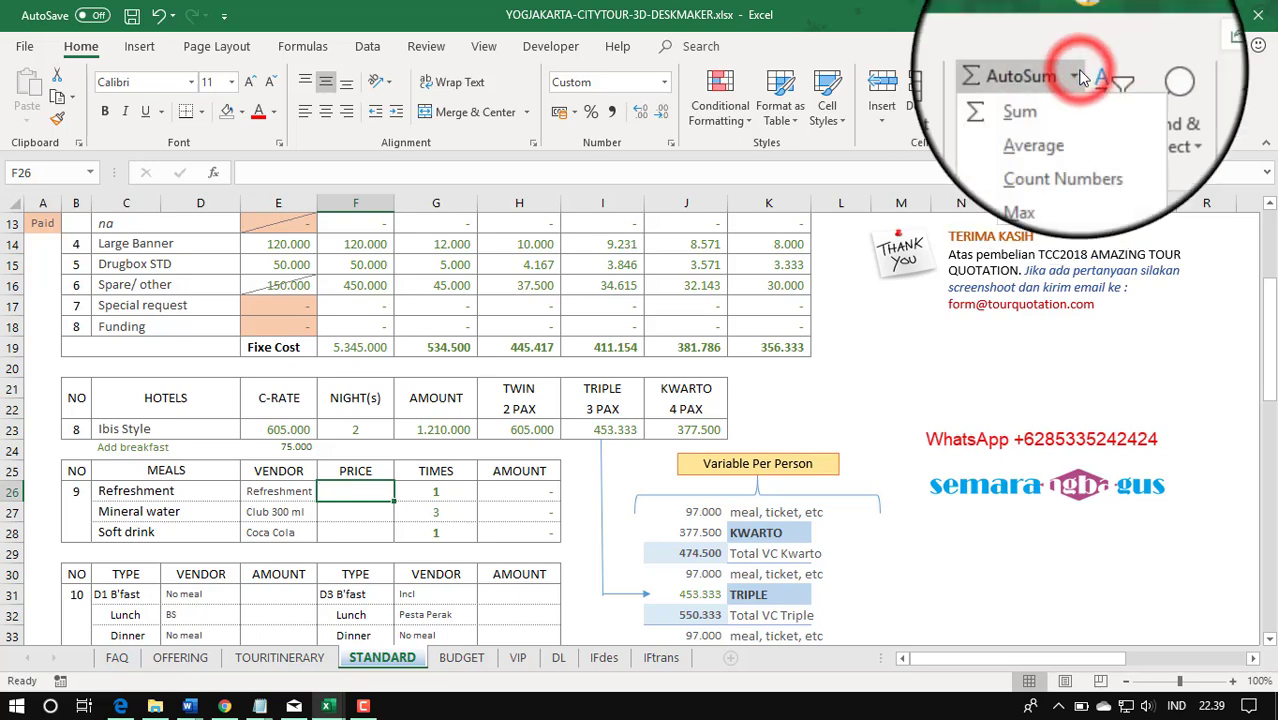
pyautogui.click(1065, 209)
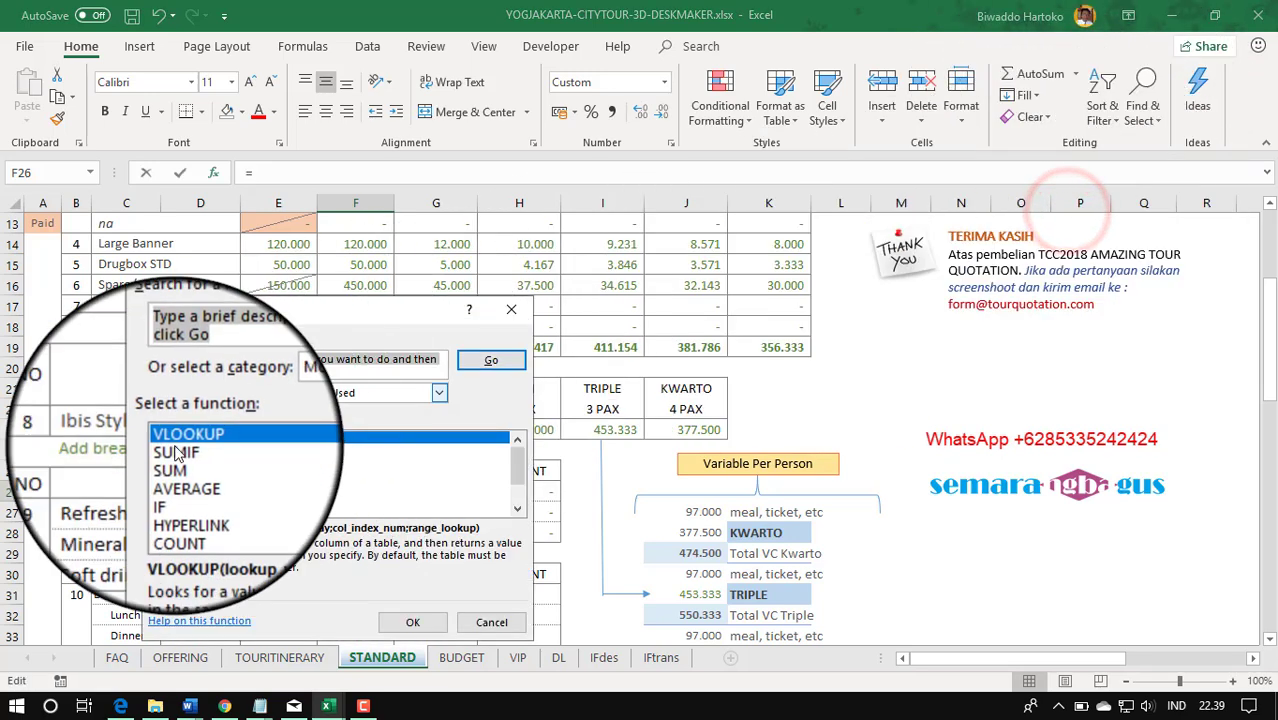
pyautogui.doubleClick(183, 437)
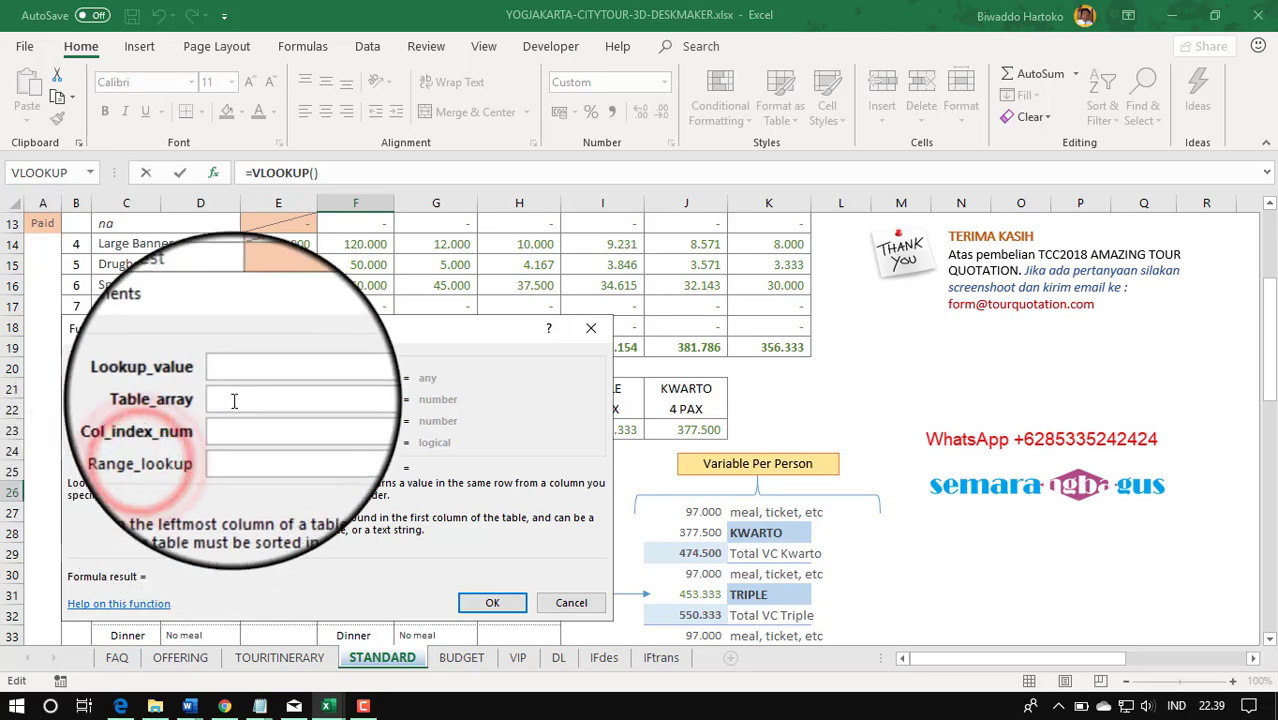
pyautogui.moveTo(230, 328); pyautogui.dragTo(660, 330)
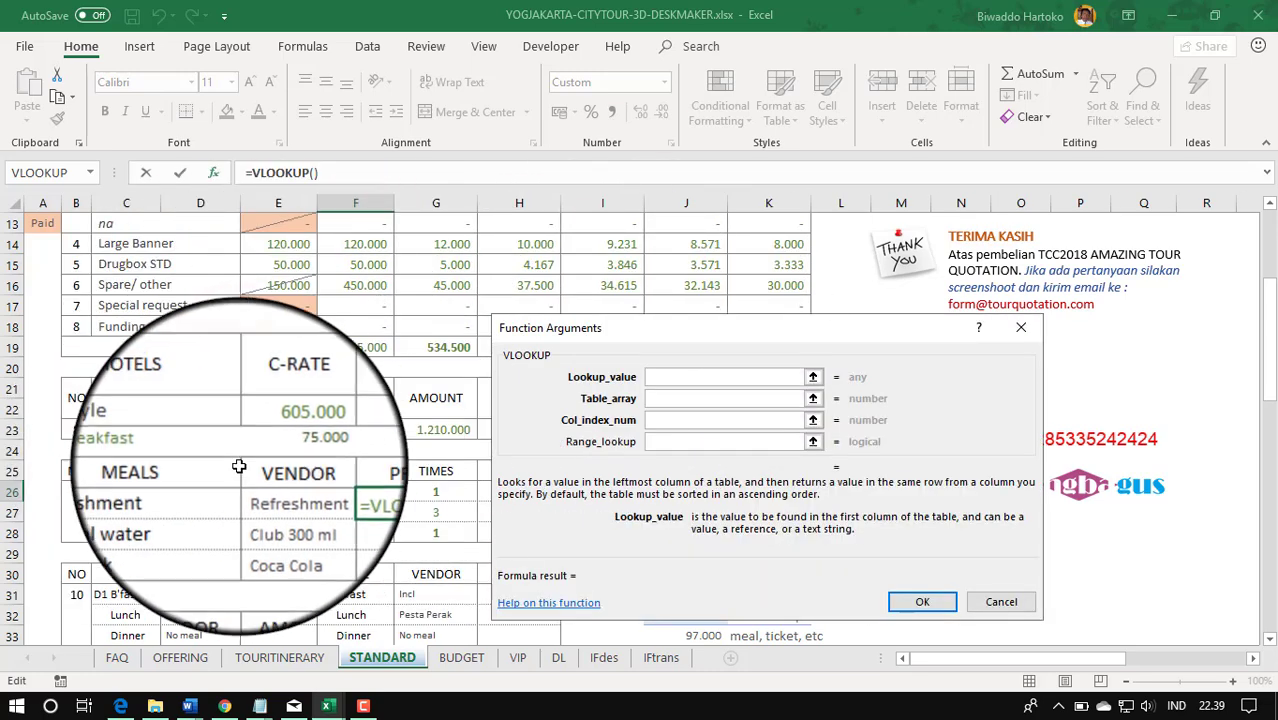
pyautogui.click(268, 491)
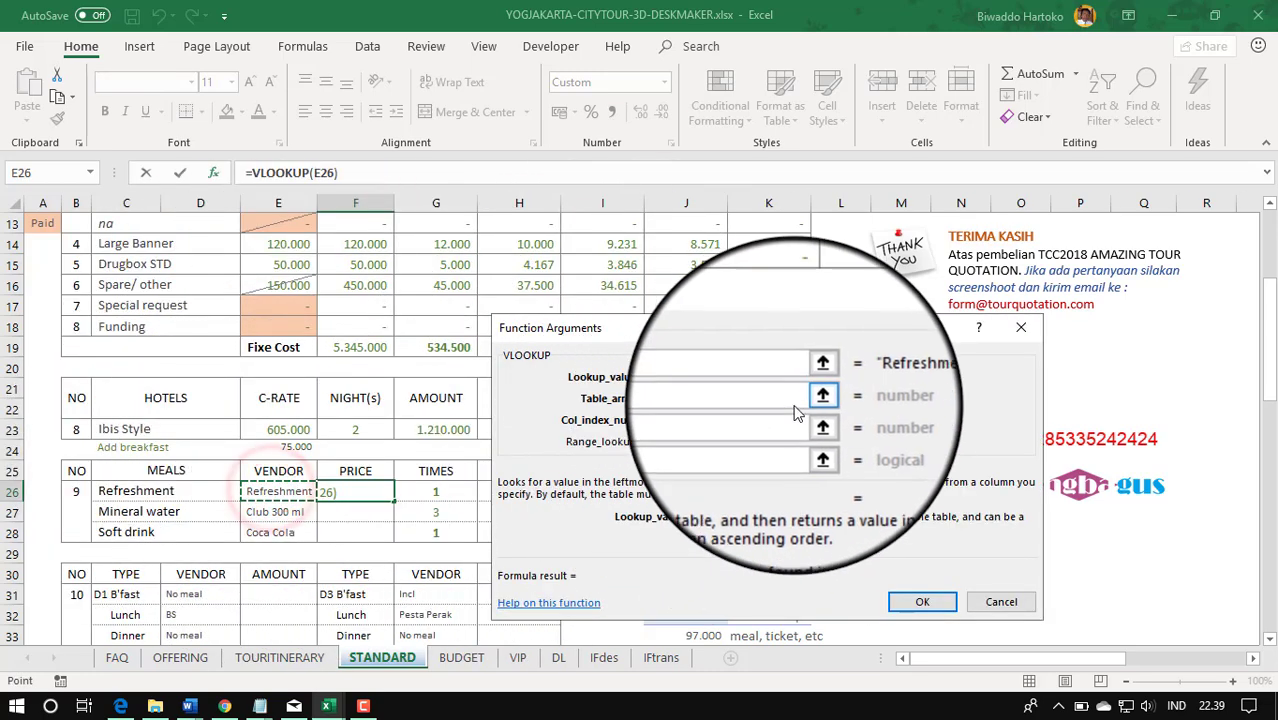
# - Set the table array of F26's VLOOKUP to $H$2:$K$1200 on the ConfiTariff sheet of YOGYAKARTA-JOGJA75.xlsx
pyautogui.click(815, 398)
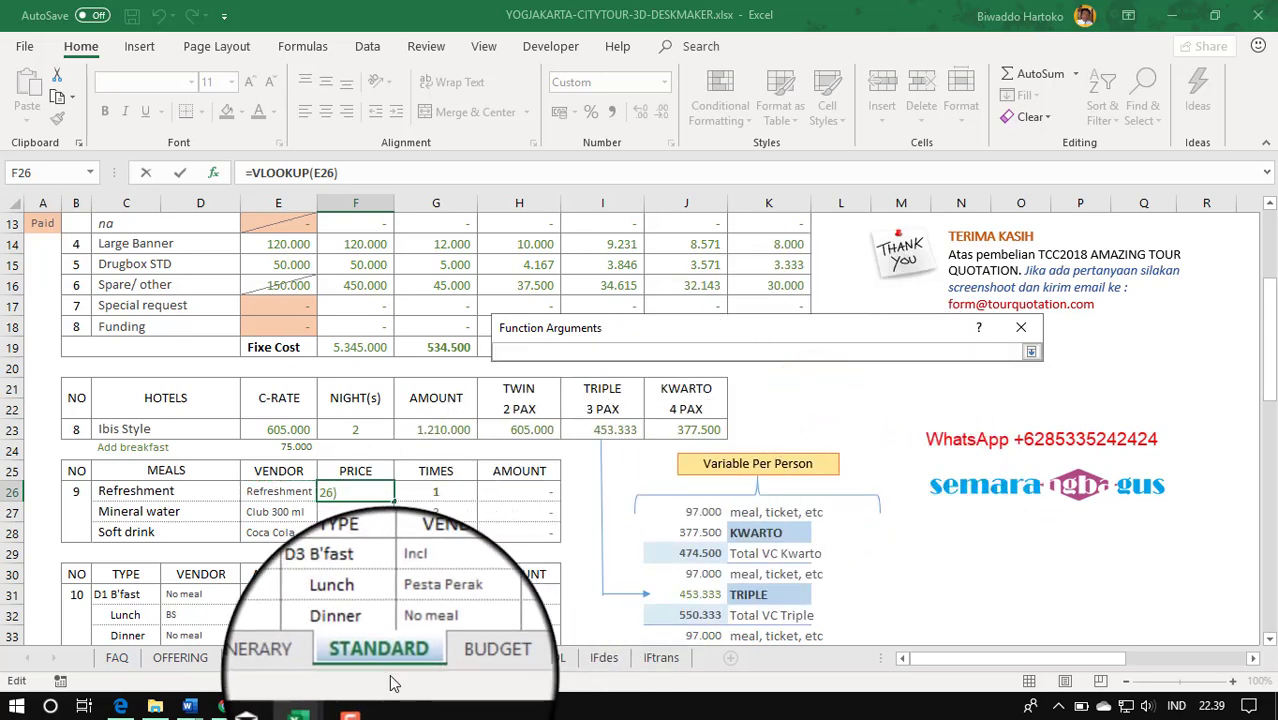
pyautogui.click(259, 706)
pyautogui.click(452, 632)
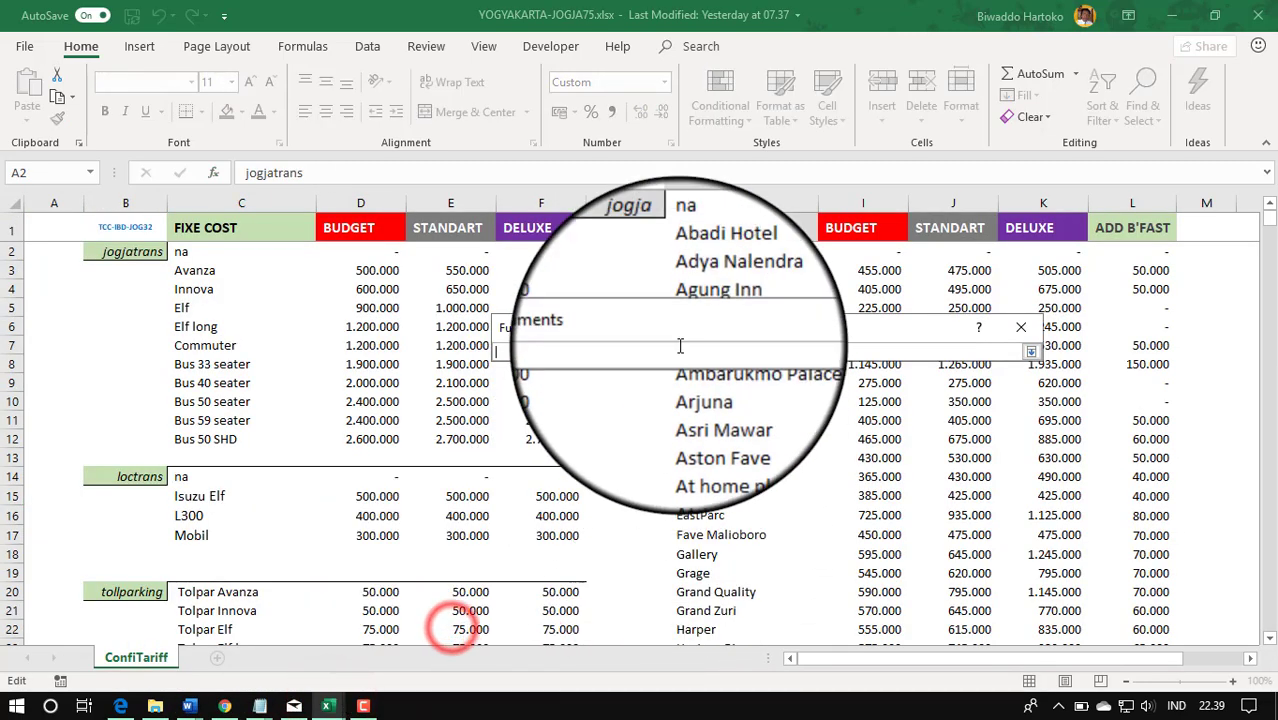
pyautogui.moveTo(683, 251); pyautogui.dragTo(1013, 441)
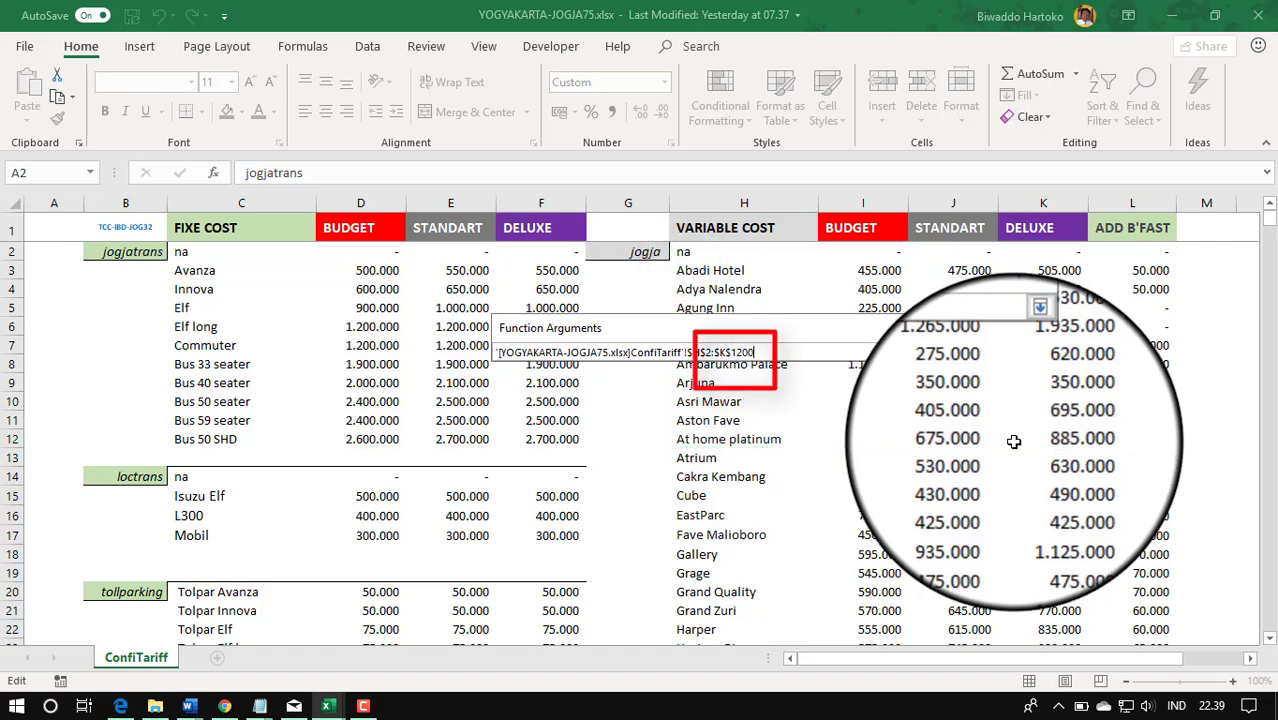
pyautogui.press('Return')
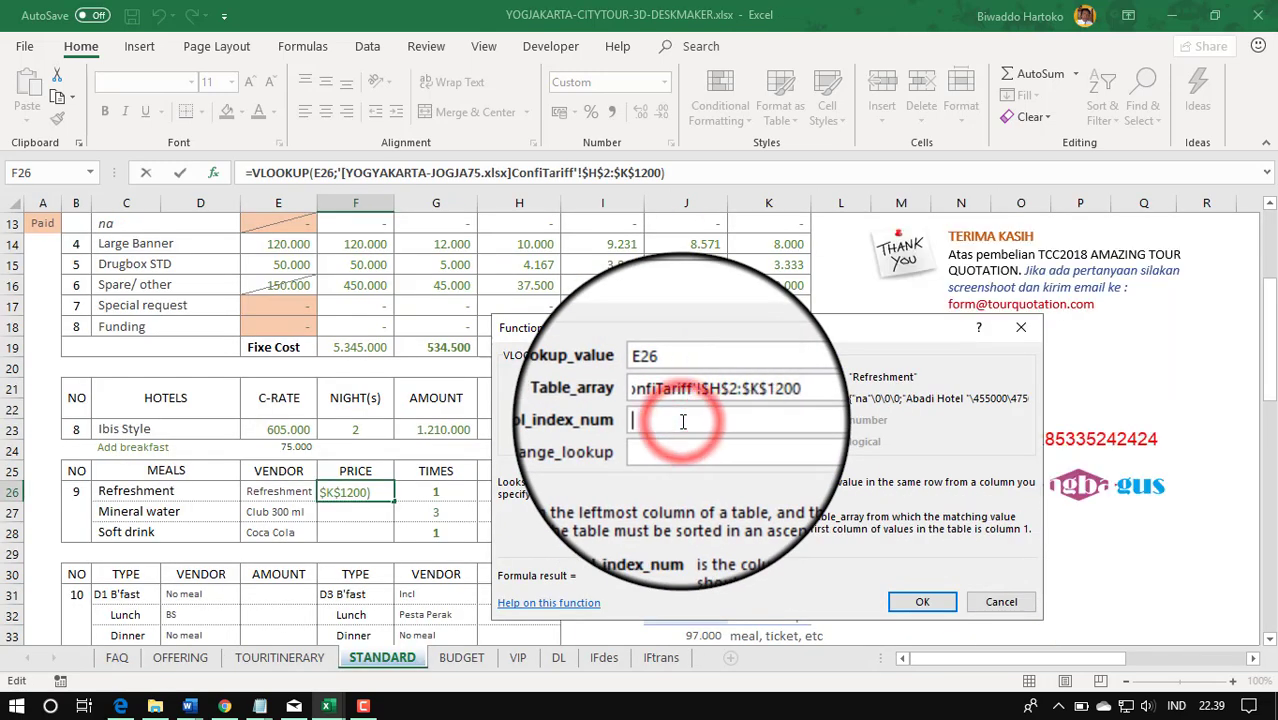
# - Complete F26's VLOOKUP with column index 3 and range lookup 0
pyautogui.click(683, 421)
pyautogui.write('3;')
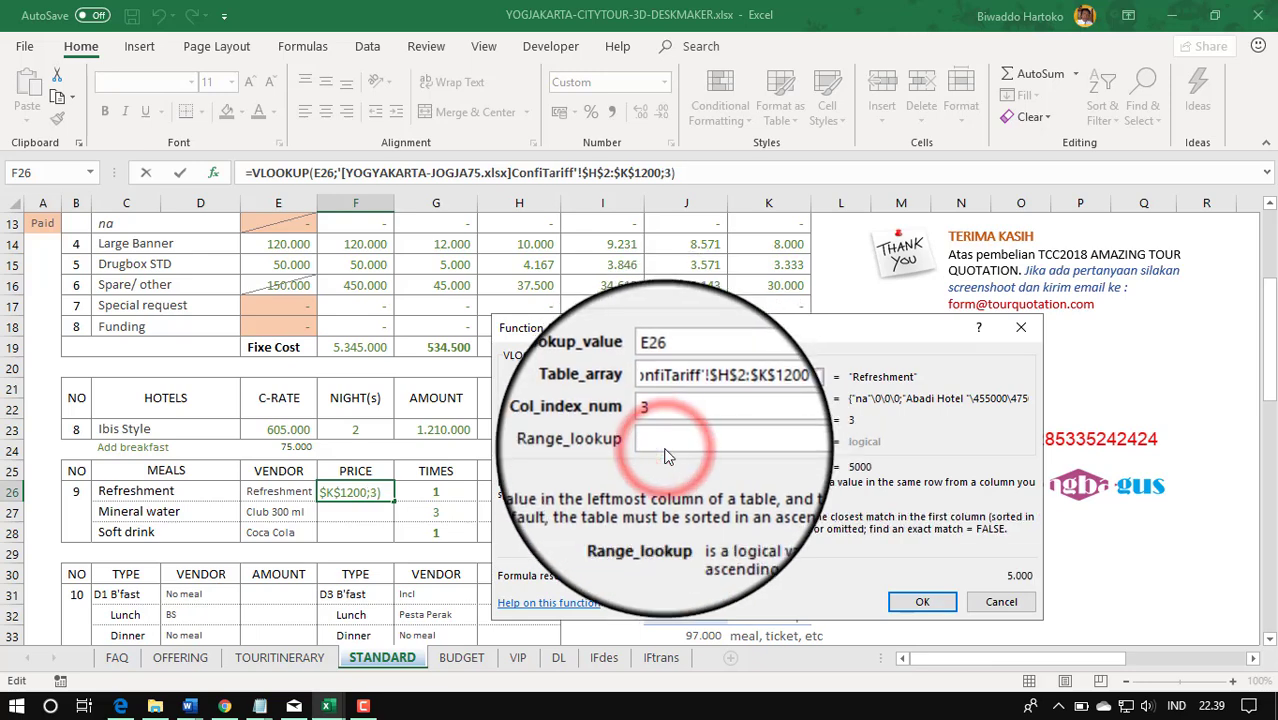
pyautogui.write('0')
pyautogui.click(932, 598)
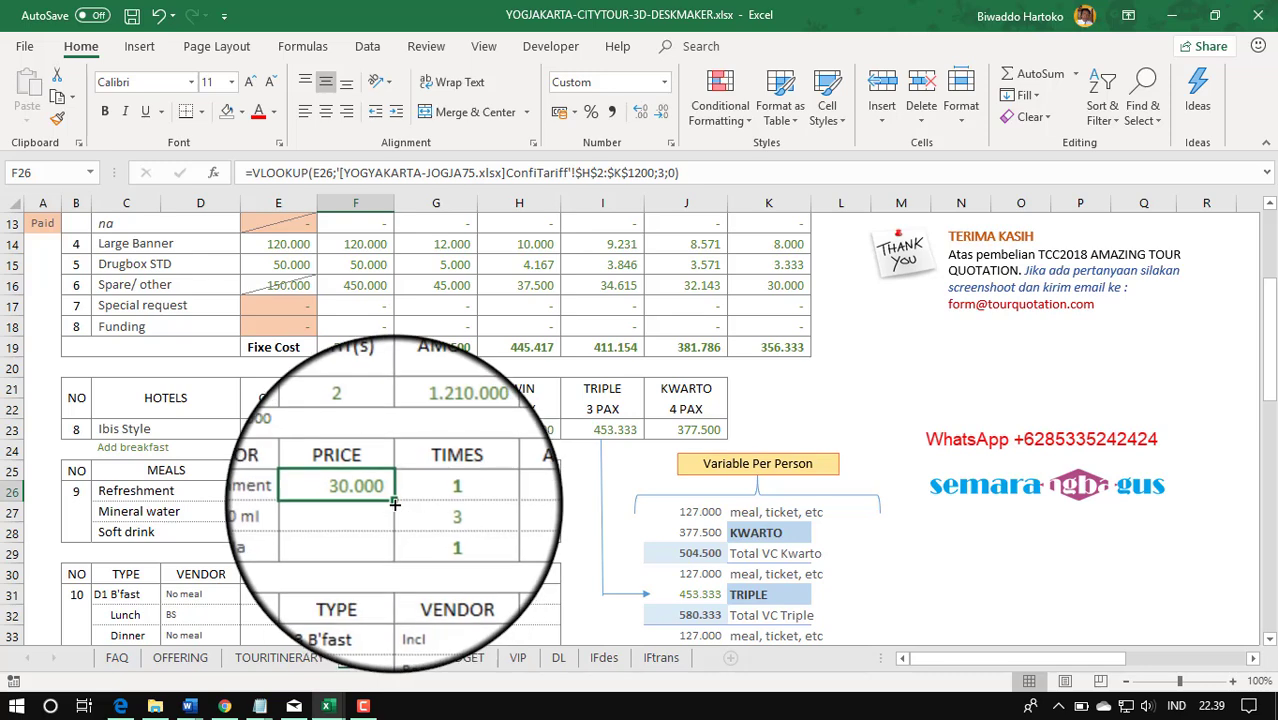
# - Fill F26's formula down to F28 and give the range's inner horizontal border the finest dotted line style
pyautogui.moveTo(394, 500); pyautogui.dragTo(394, 542)
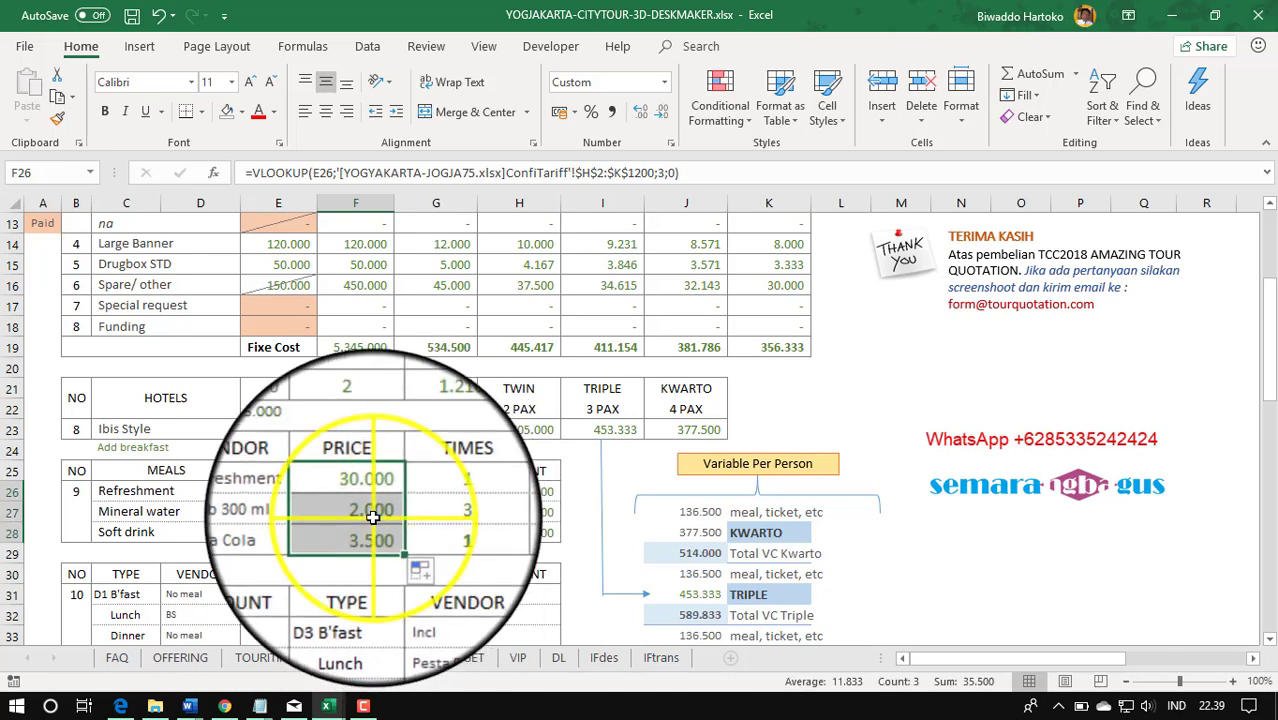
pyautogui.rightClick(371, 516)
pyautogui.click(426, 438)
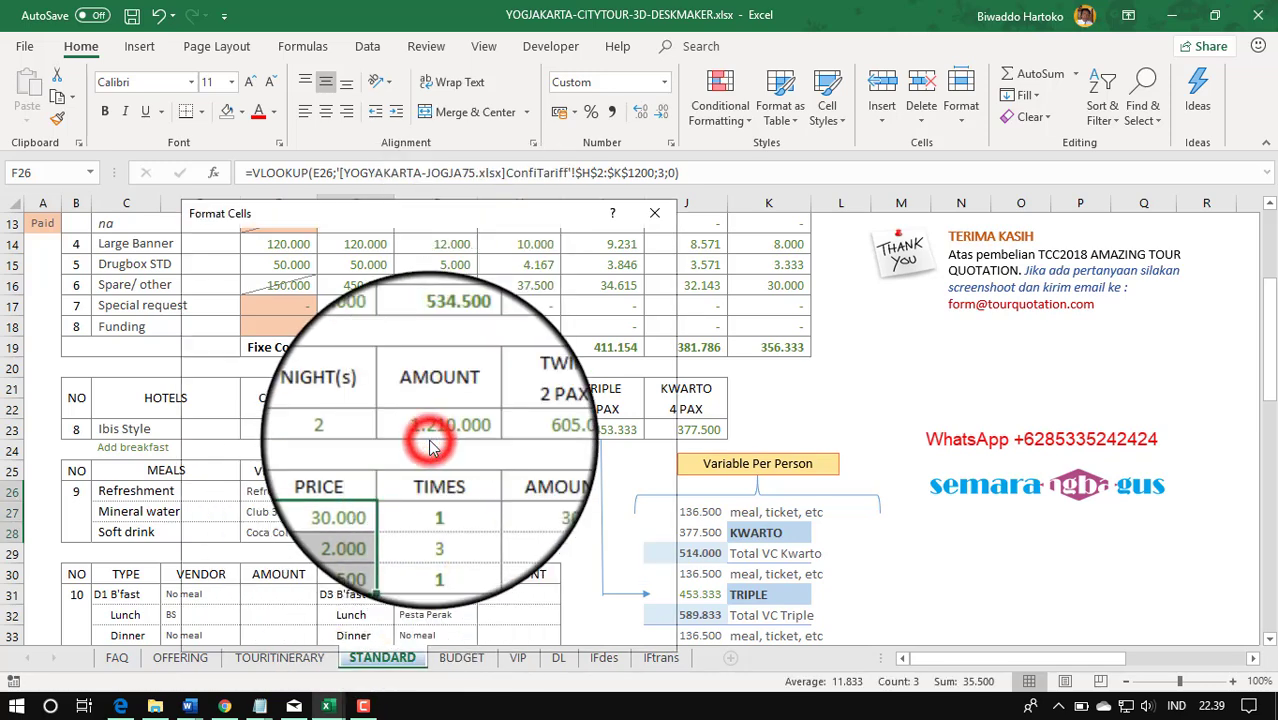
pyautogui.click(412, 436)
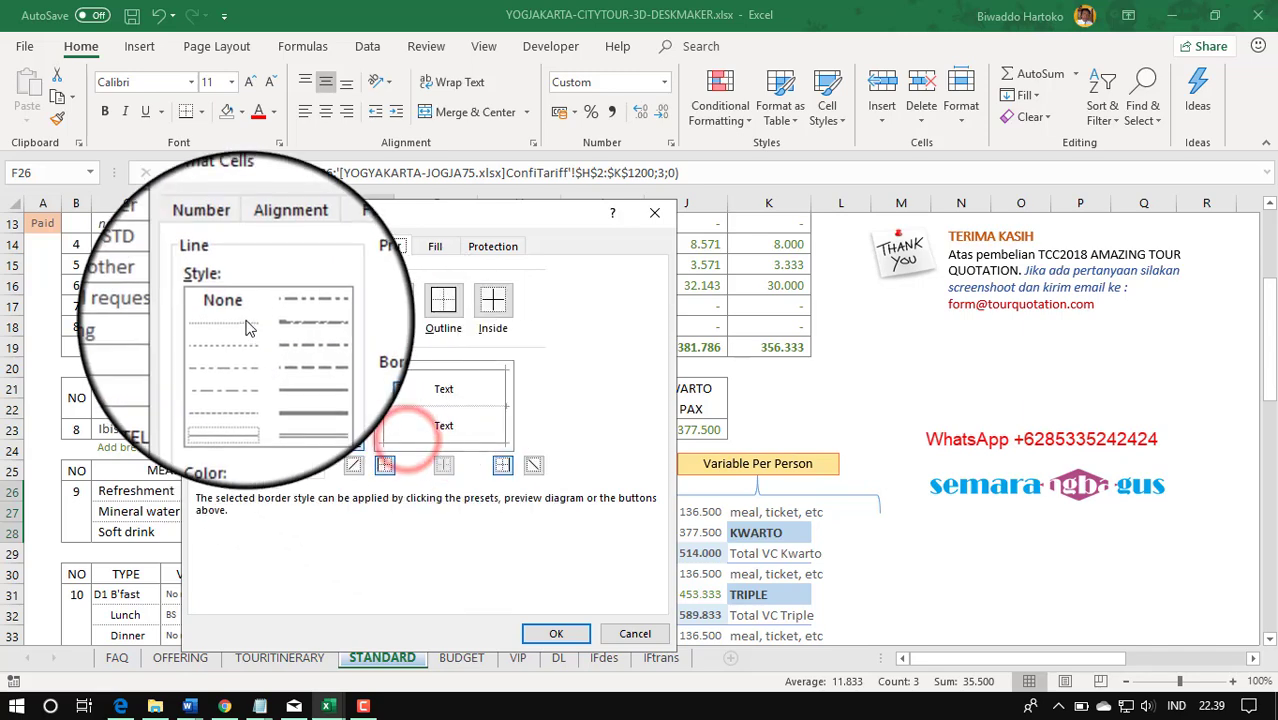
pyautogui.click(246, 320)
pyautogui.click(402, 408)
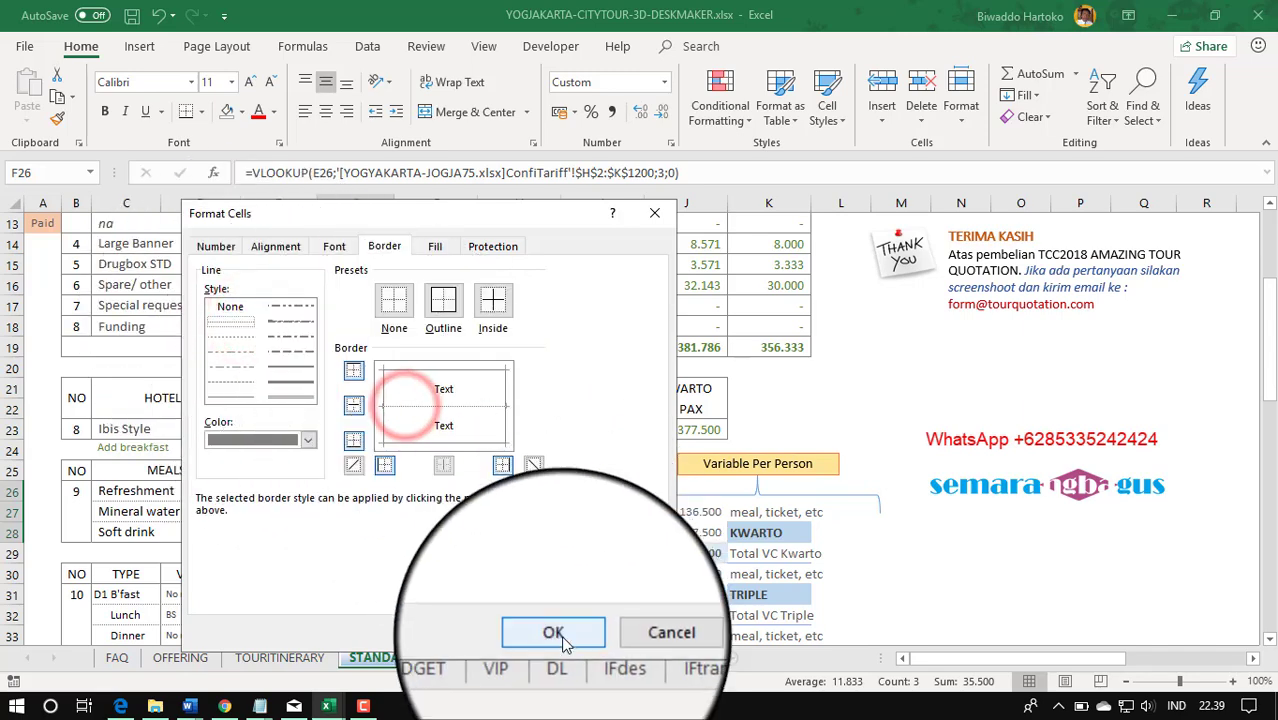
pyautogui.click(556, 633)
# - Copy the F26 price formula into the D1 B'fast AMOUNT cell E31 and fill it down to E36
pyautogui.scroll(-1, 400, 560)
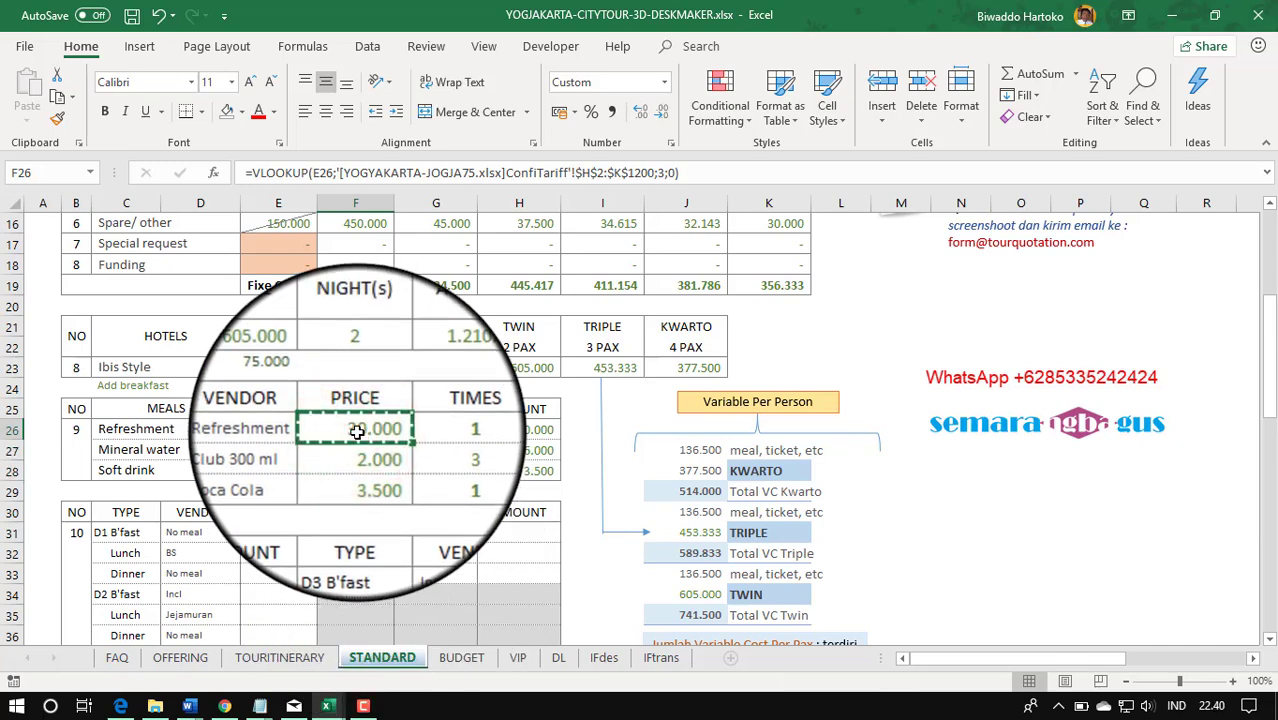
pyautogui.hotkey('ctrl', 'c')
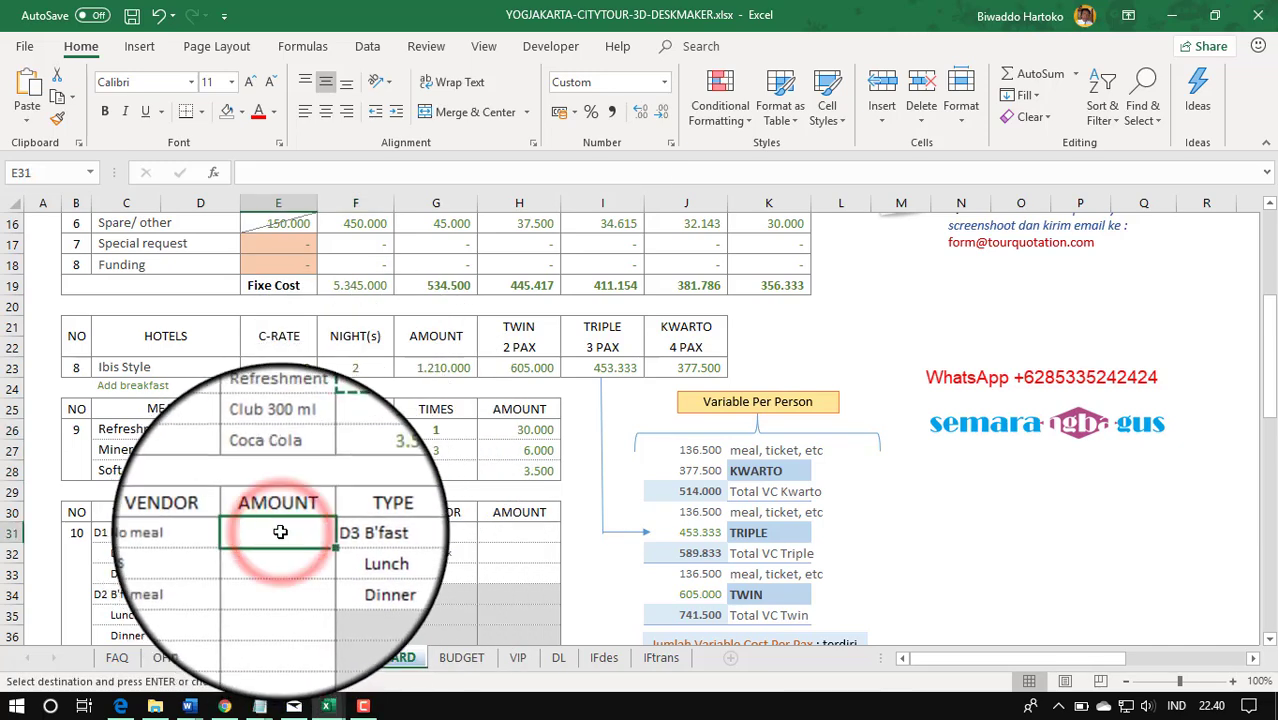
pyautogui.press('Return')
pyautogui.scroll(-2, 285, 531)
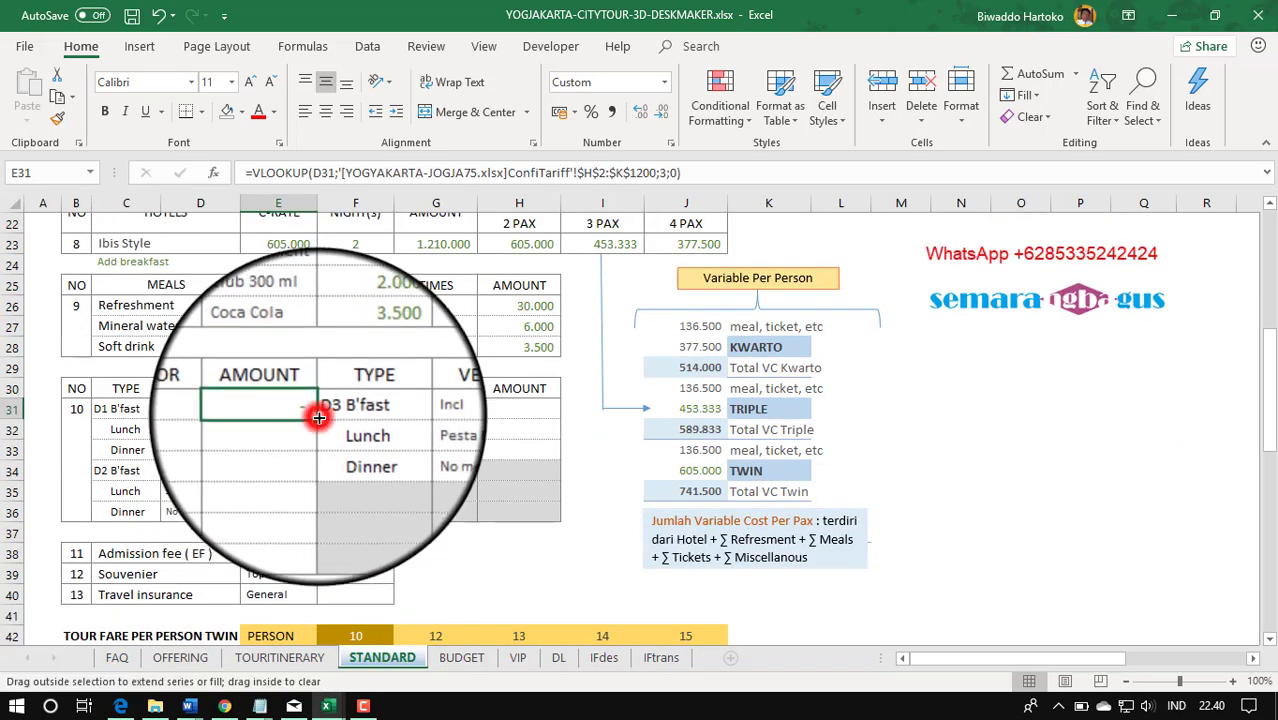
# - Give the inner horizontal borders of the meal amounts E31:E36 the finest dotted line style
pyautogui.rightClick(289, 433)
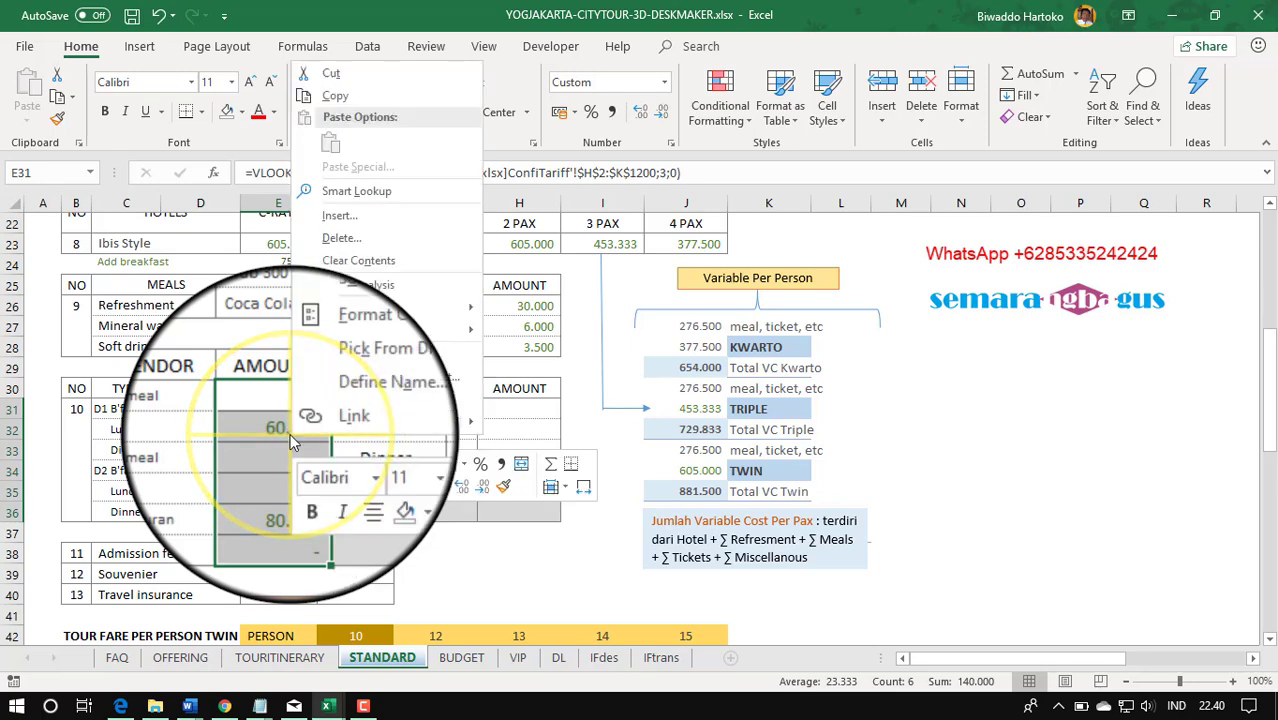
pyautogui.click(335, 358)
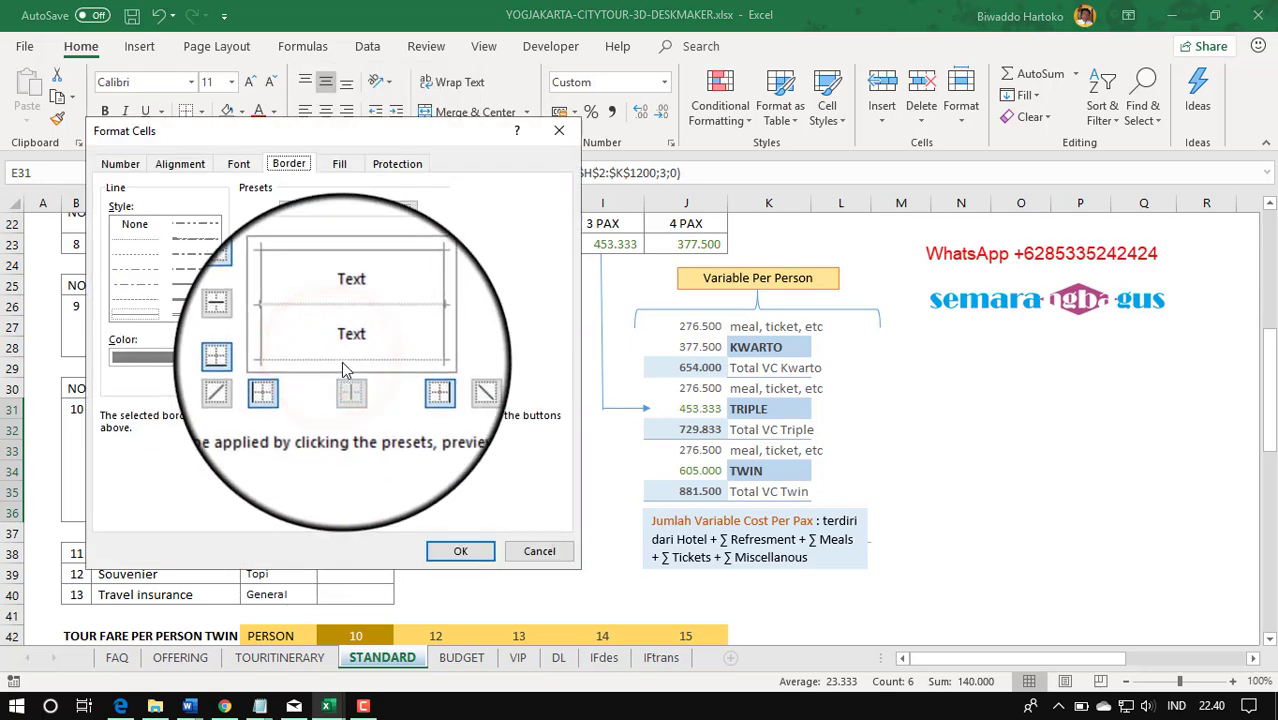
pyautogui.click(343, 360)
pyautogui.click(139, 241)
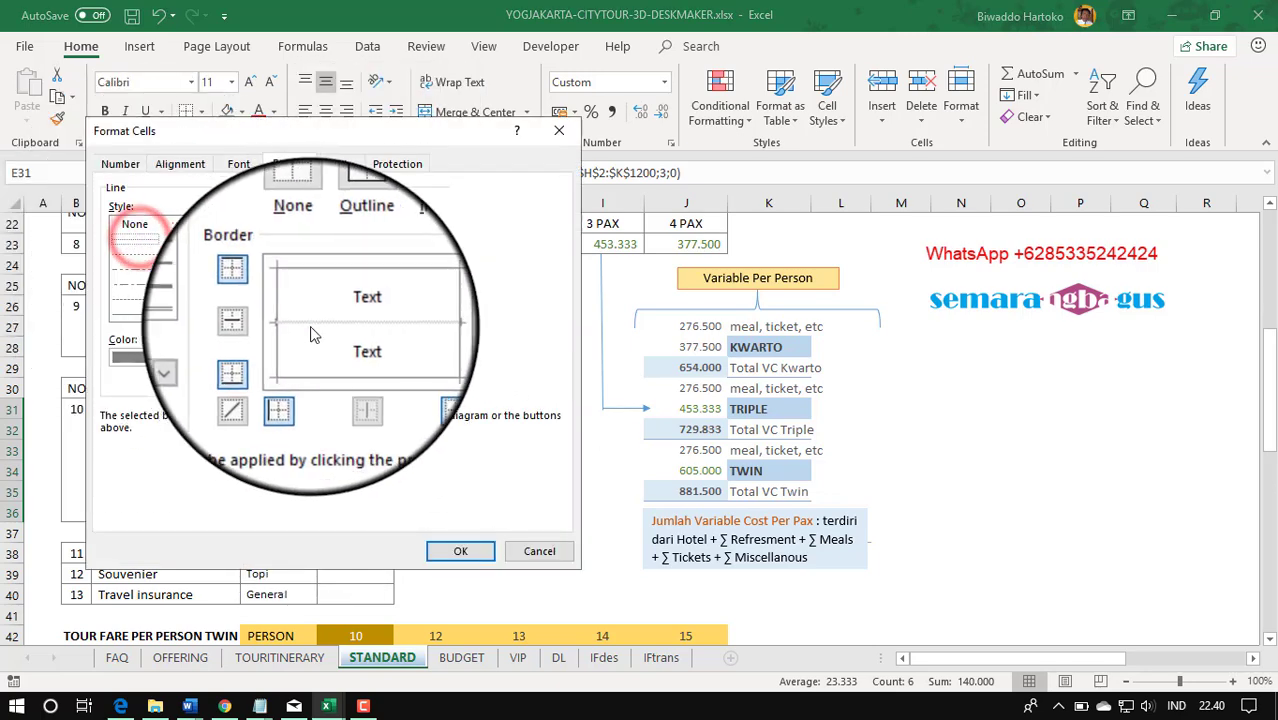
pyautogui.click(460, 551)
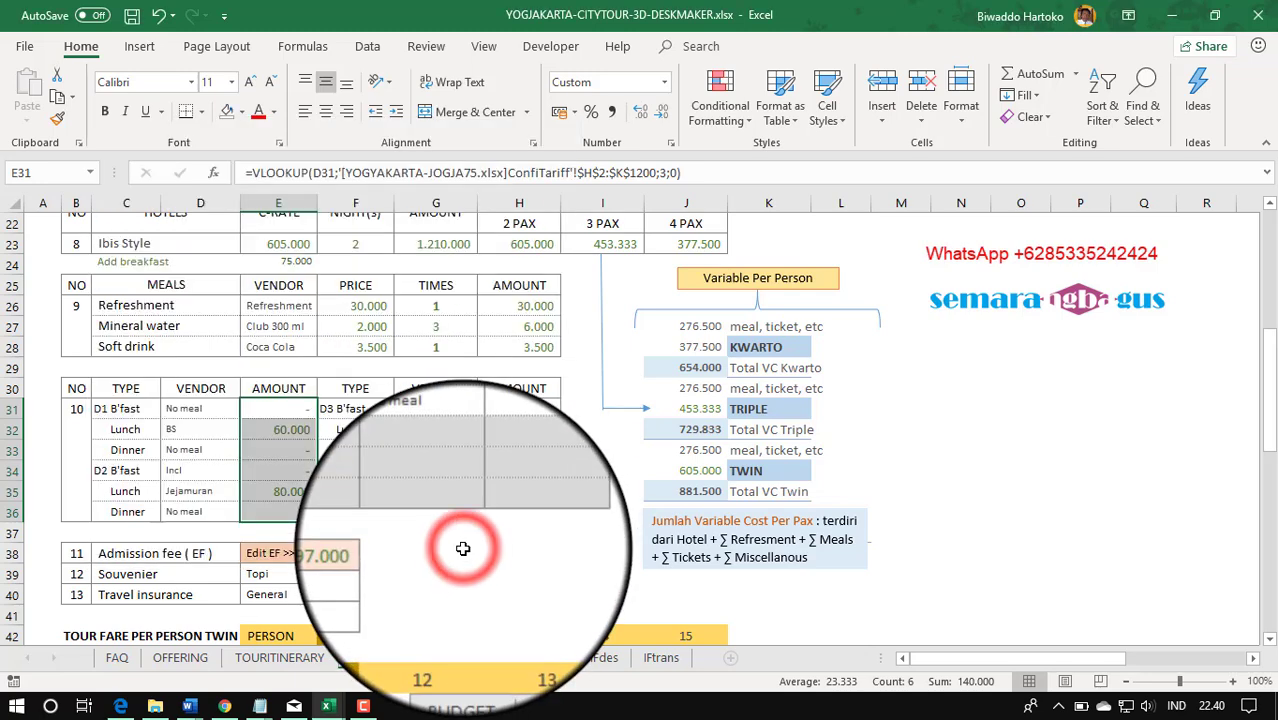
# - Copy the meal amount formulas in E31:E33 into the D3 AMOUNT cells H31:H33
pyautogui.moveTo(275, 409); pyautogui.dragTo(276, 435)
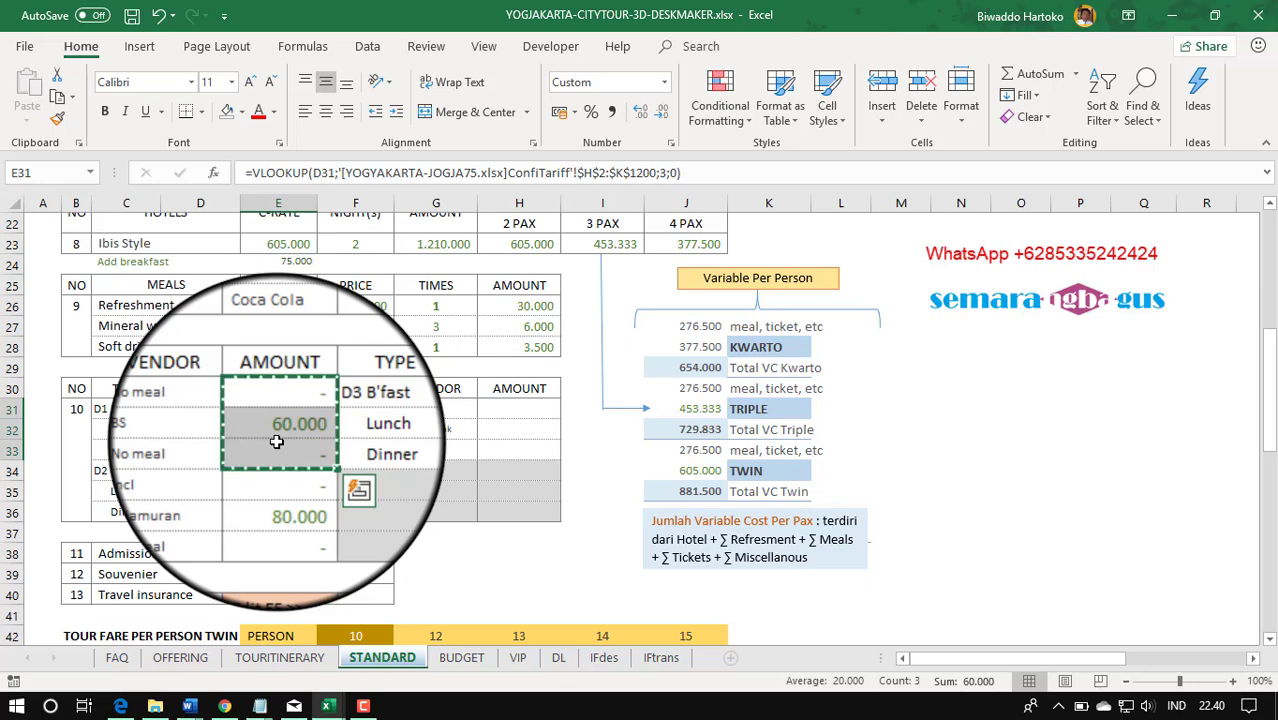
pyautogui.click(509, 409)
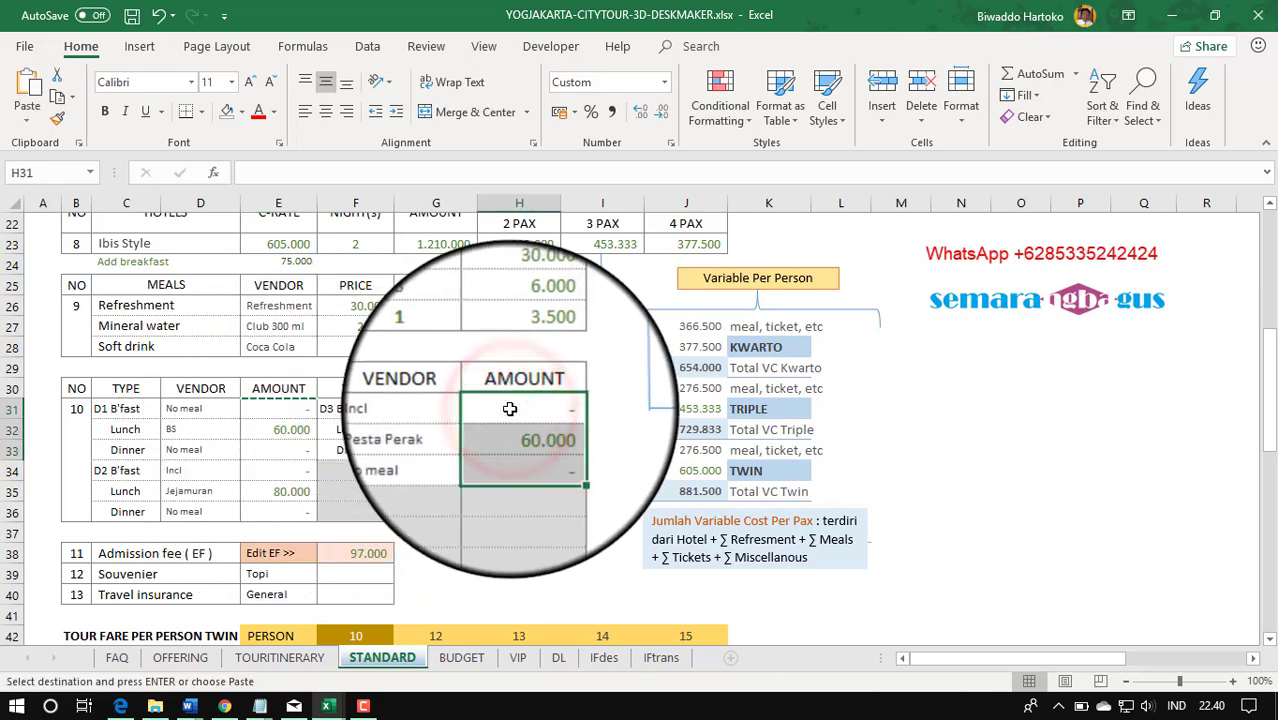
pyautogui.press('Return')
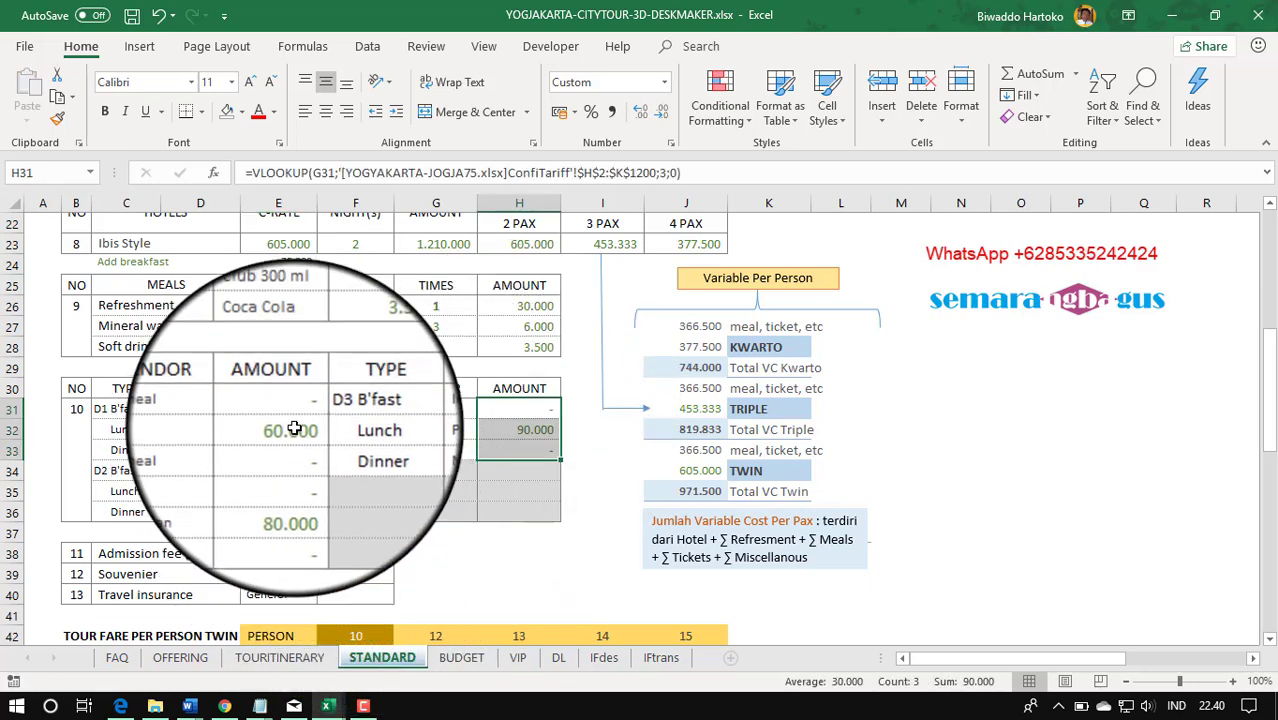
# - Copy the lookup formulas in E35:E36 into F39:F40 and give that range's inner horizontal border the finest dotted line style
pyautogui.moveTo(285, 491); pyautogui.dragTo(272, 510)
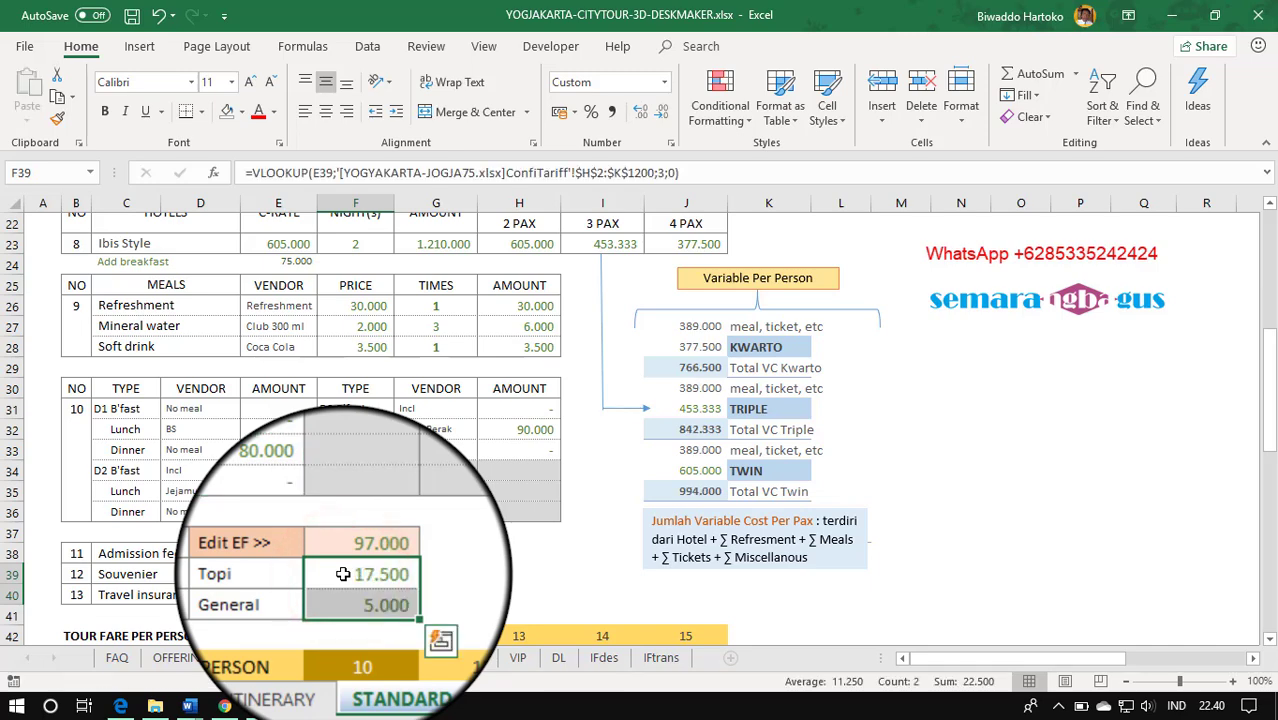
pyautogui.rightClick(343, 574)
pyautogui.click(380, 491)
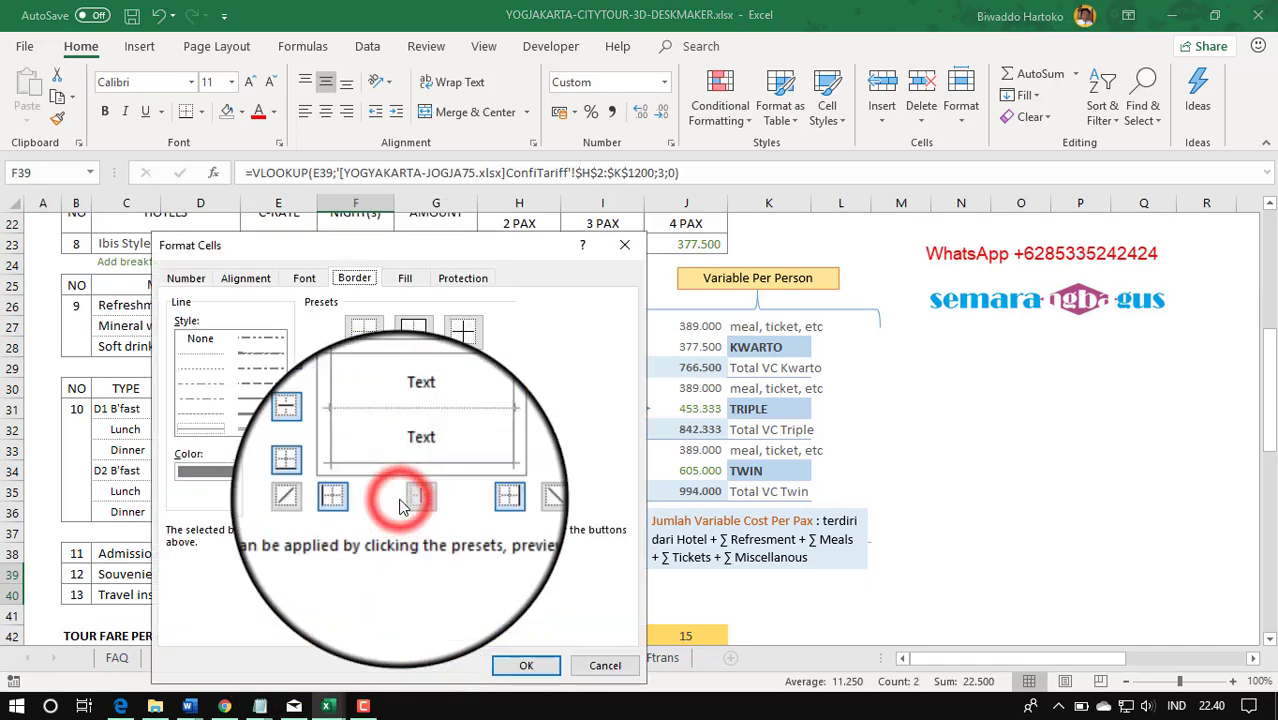
pyautogui.click(401, 446)
pyautogui.click(526, 665)
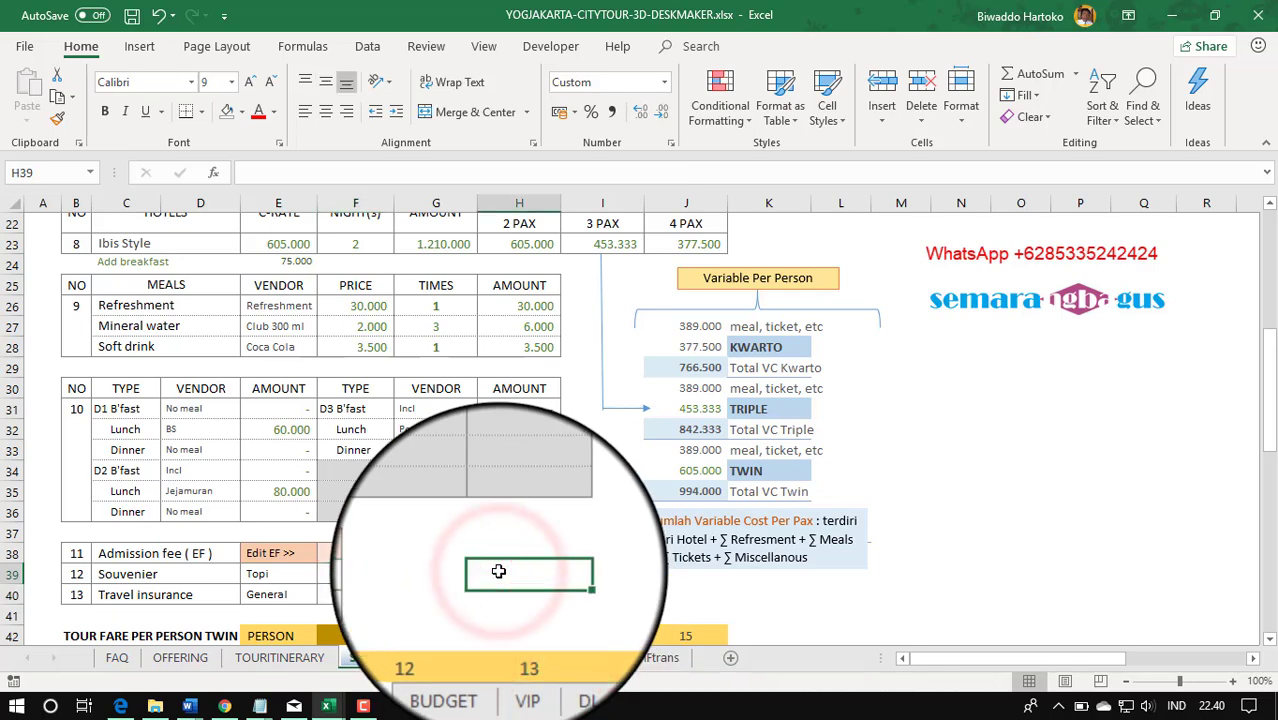
# - Copy the STANDARD sheet's Commuter rate formula in E7 into E7 of the BUDGET sheet
pyautogui.scroll(7, 498, 571)
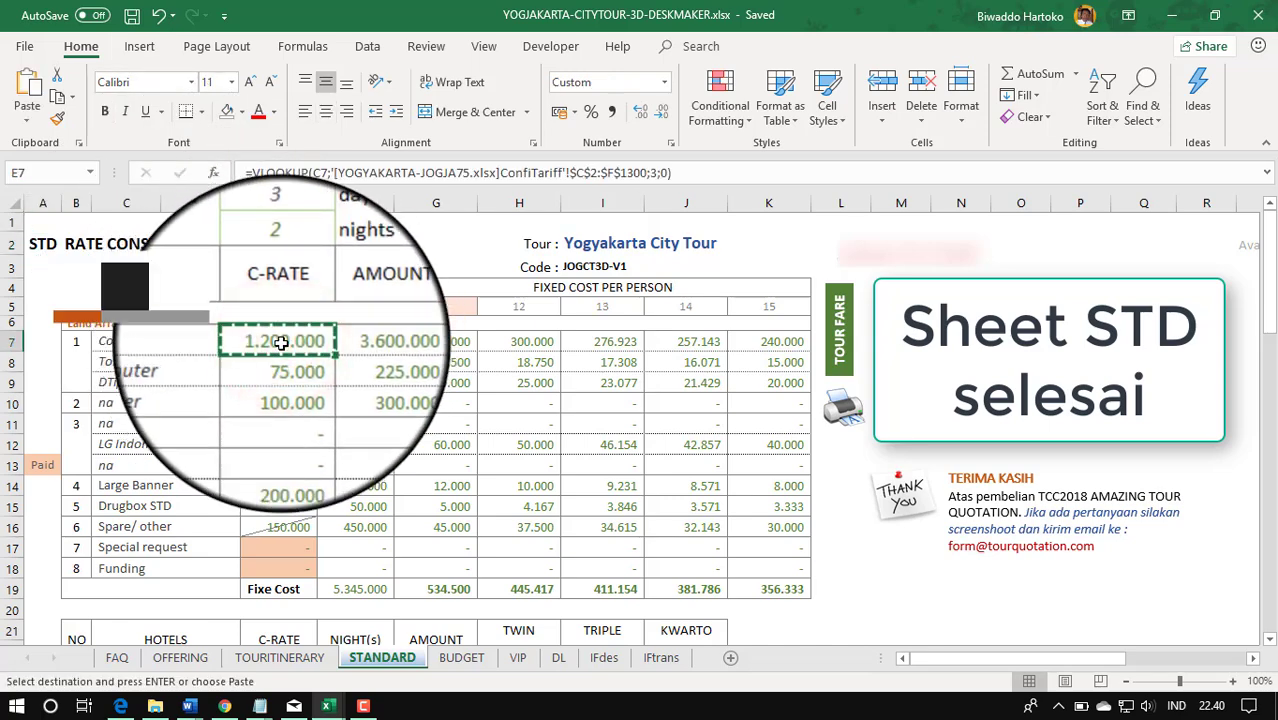
pyautogui.click(461, 657)
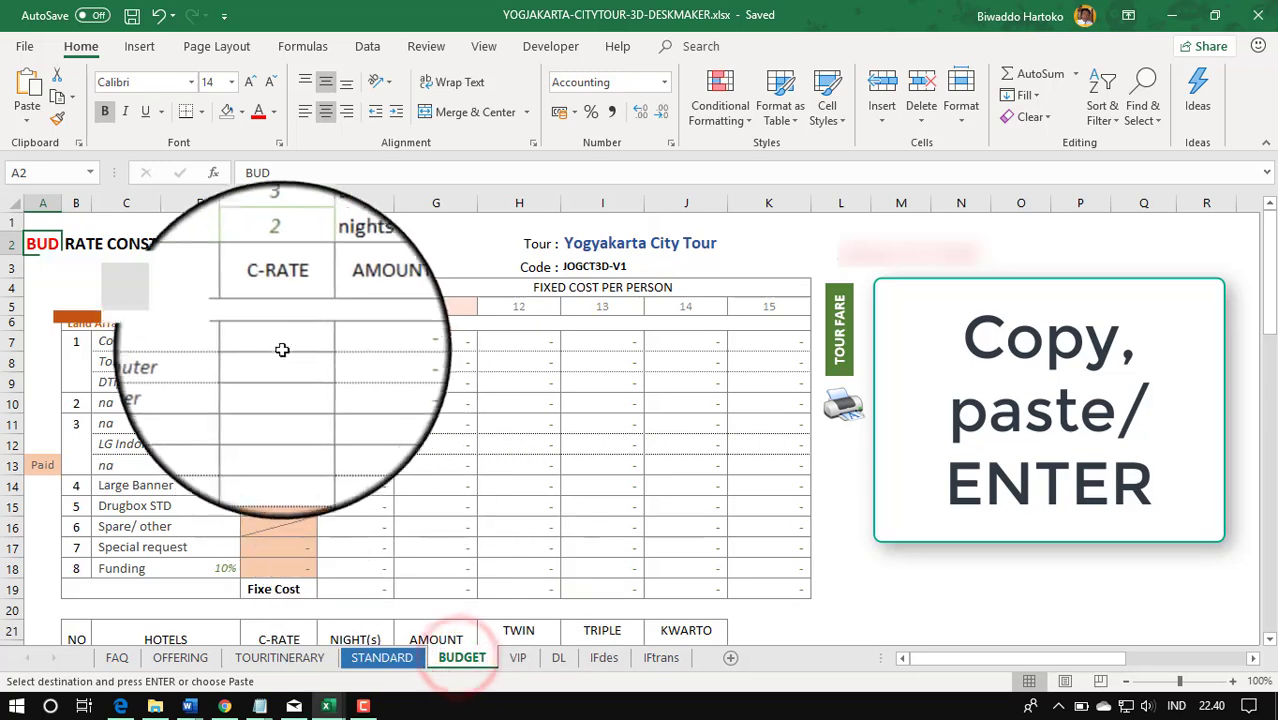
pyautogui.click(278, 340)
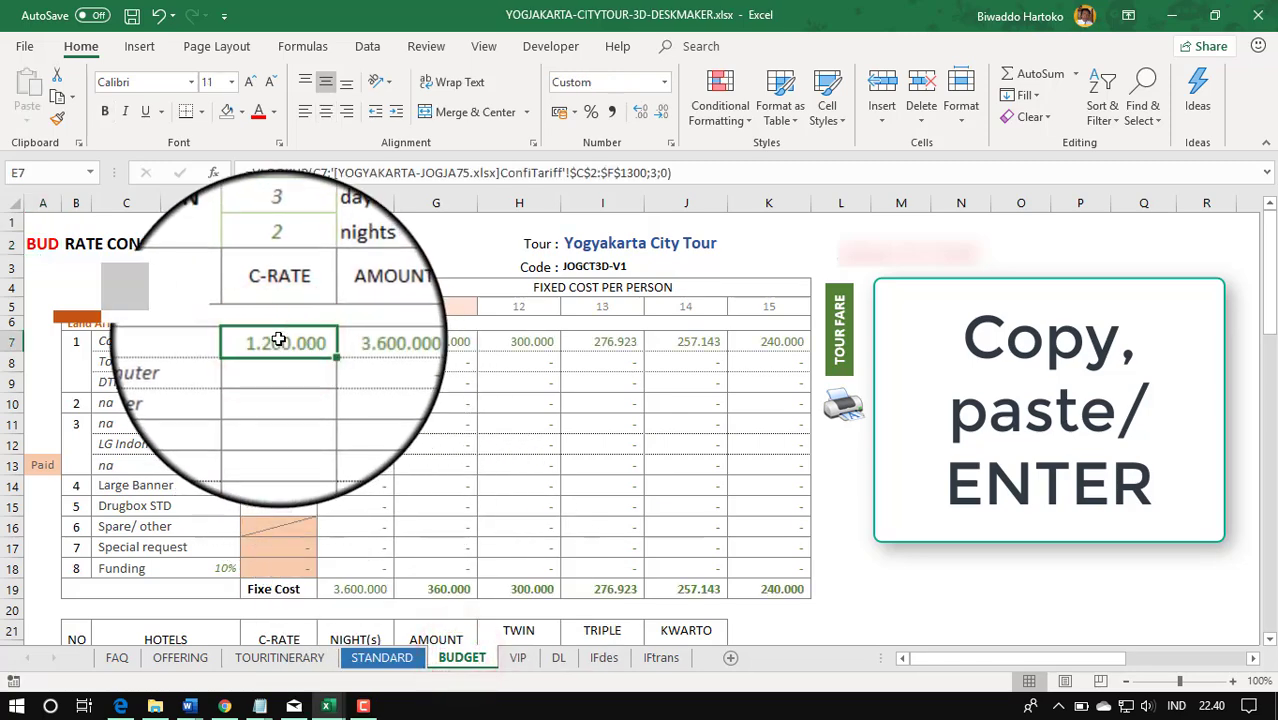
# - Set the column index of BUDGET's E7 VLOOKUP to 2 and fill the formula down to E12
pyautogui.click(668, 173)
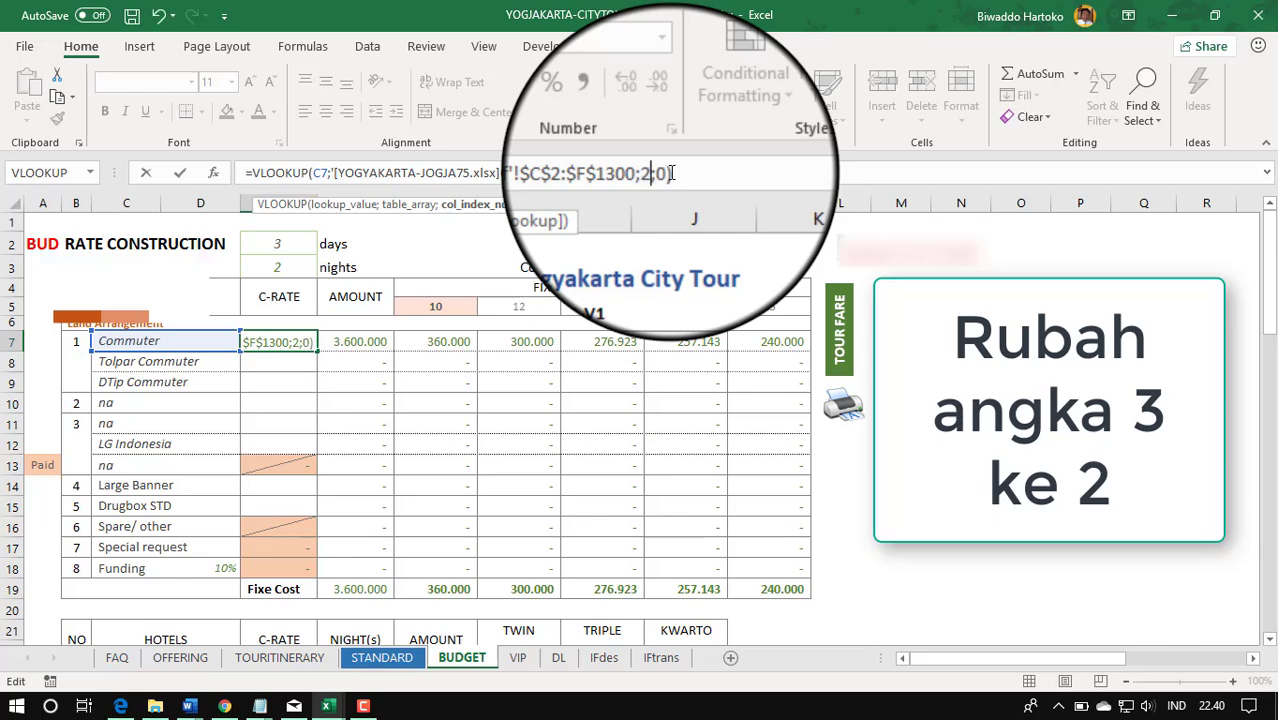
pyautogui.click(288, 342)
pyautogui.moveTo(317, 352); pyautogui.dragTo(314, 452)
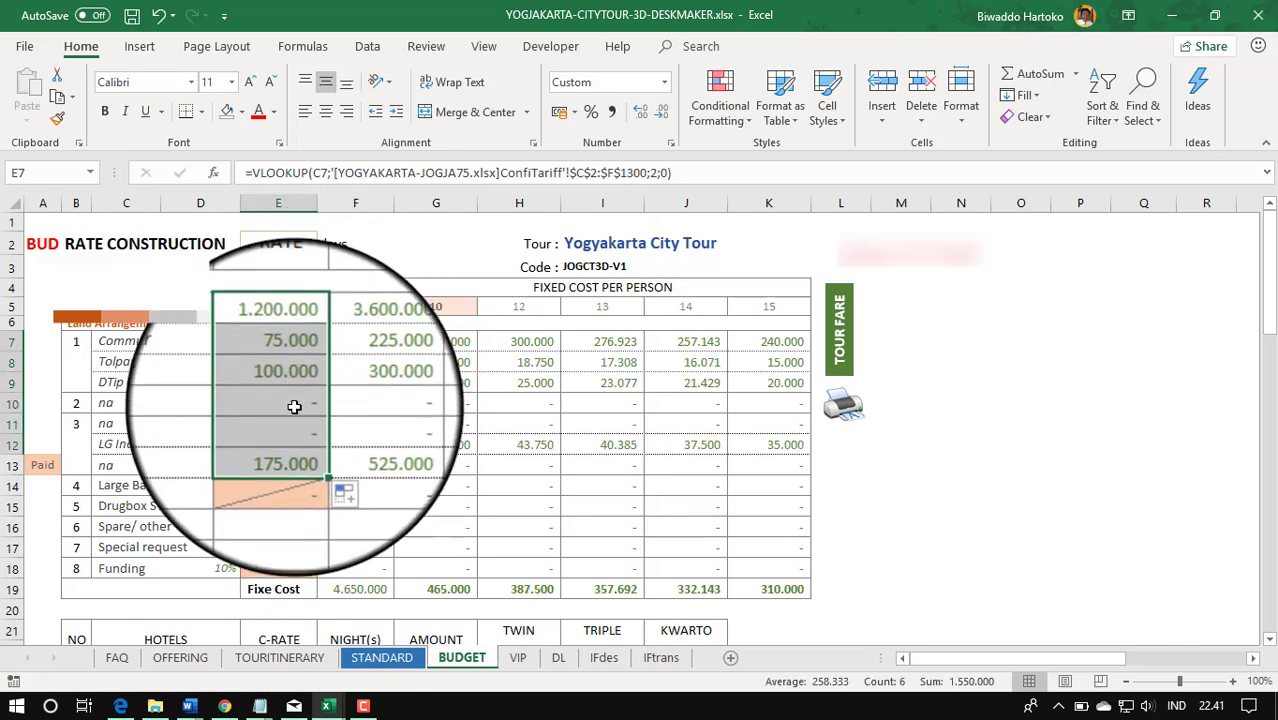
# - Copy the rate formulas in E10:E11 into the Large Banner and Drugbox STD cells E14:E15
pyautogui.moveTo(291, 408); pyautogui.dragTo(291, 417)
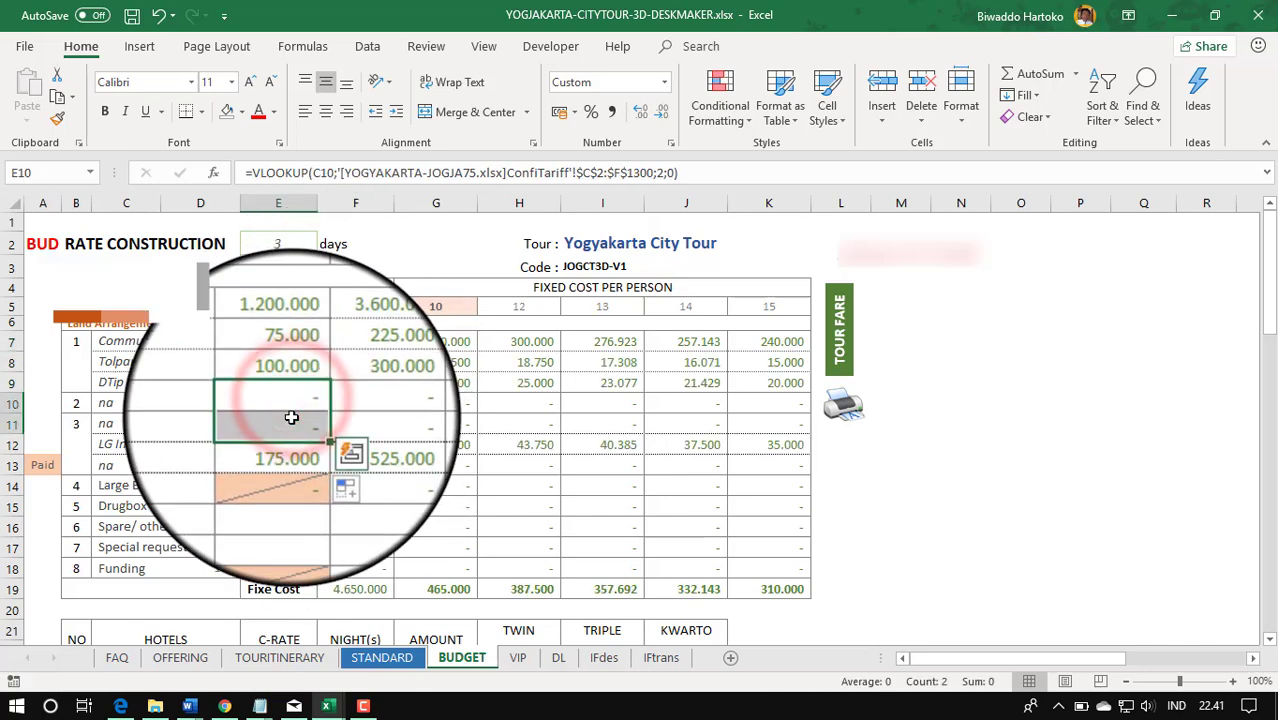
pyautogui.click(288, 484)
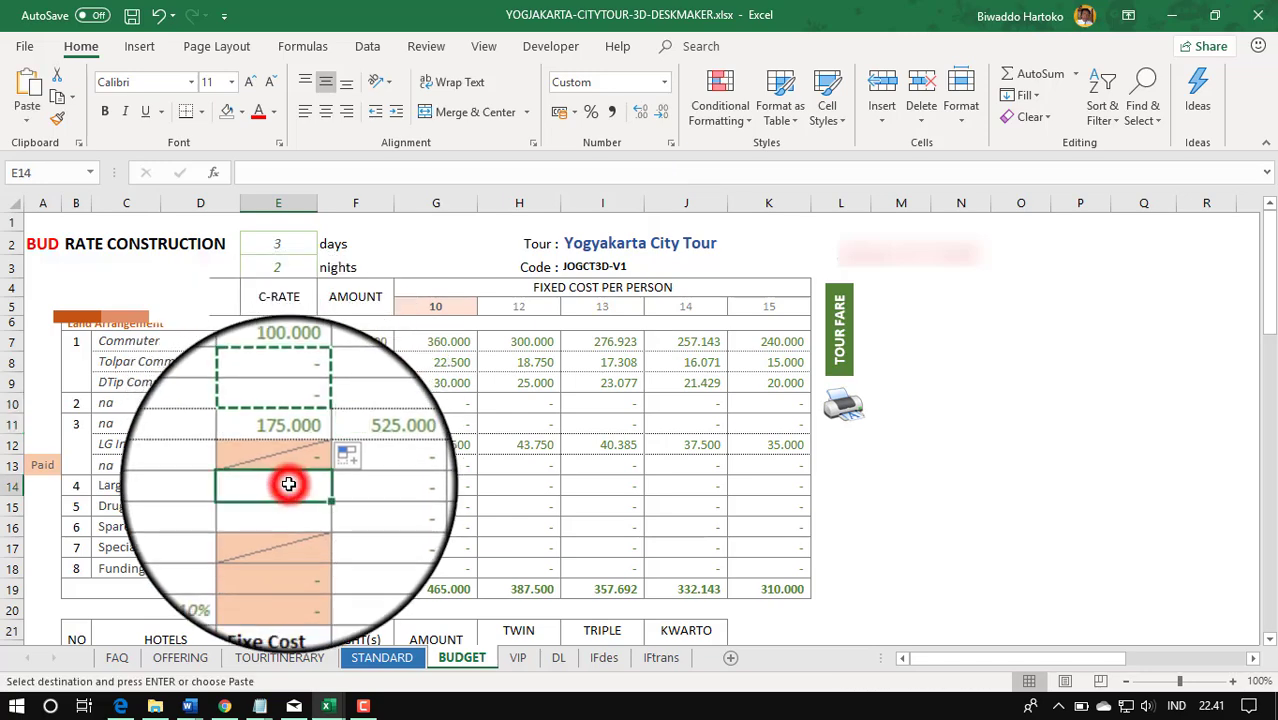
pyautogui.hotkey('ctrl', 'v')
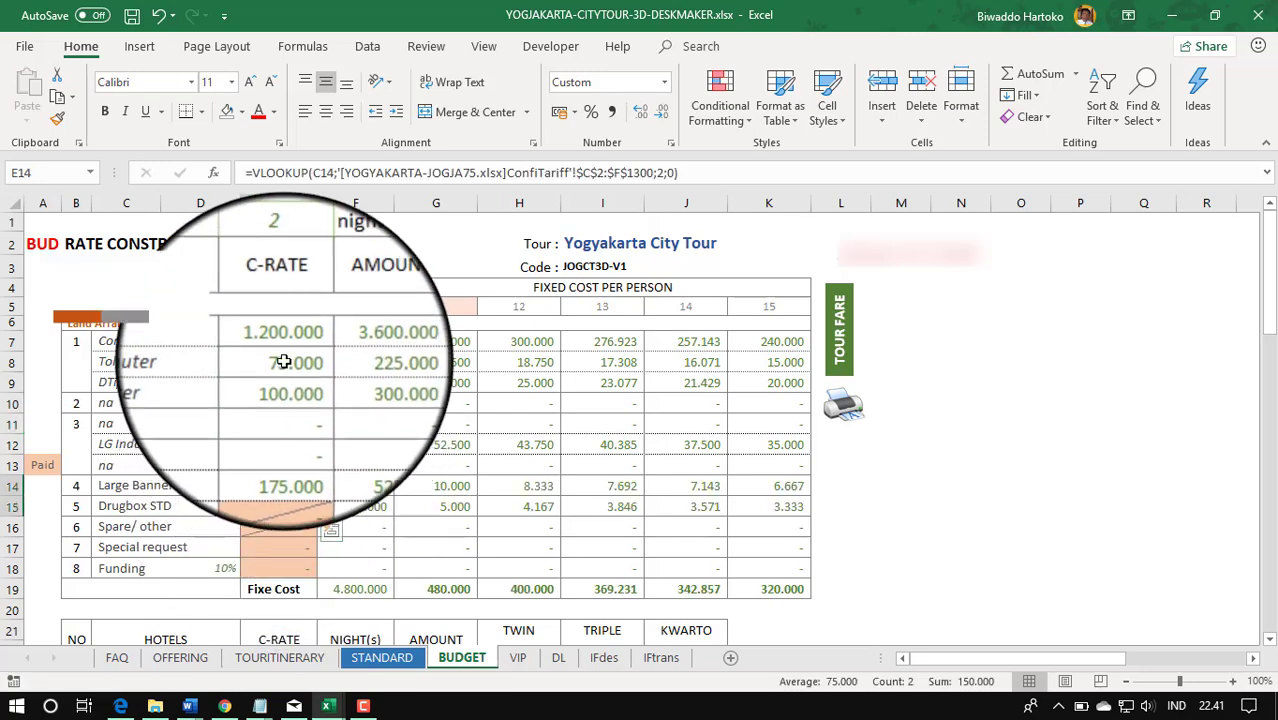
# - Give the top border of the Tolpar Commuter rate cell E8 the finest dotted line style
pyautogui.rightClick(284, 362)
pyautogui.click(340, 610)
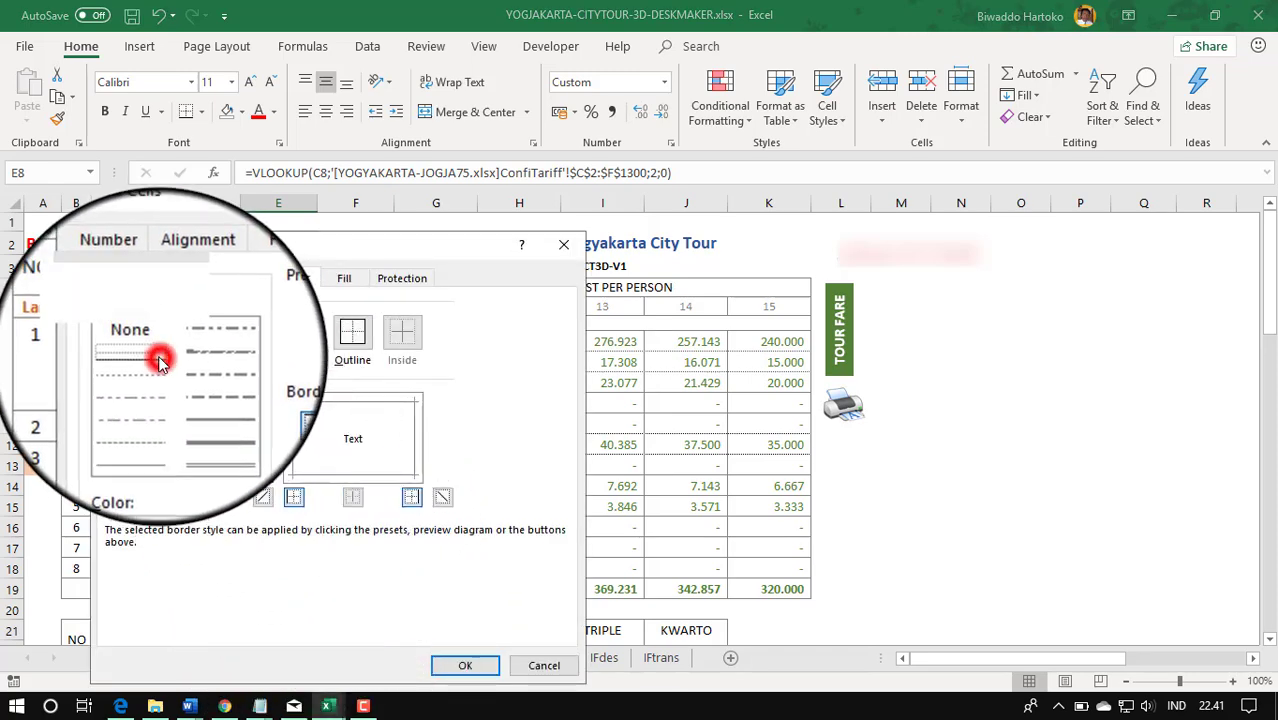
pyautogui.click(160, 360)
pyautogui.click(357, 408)
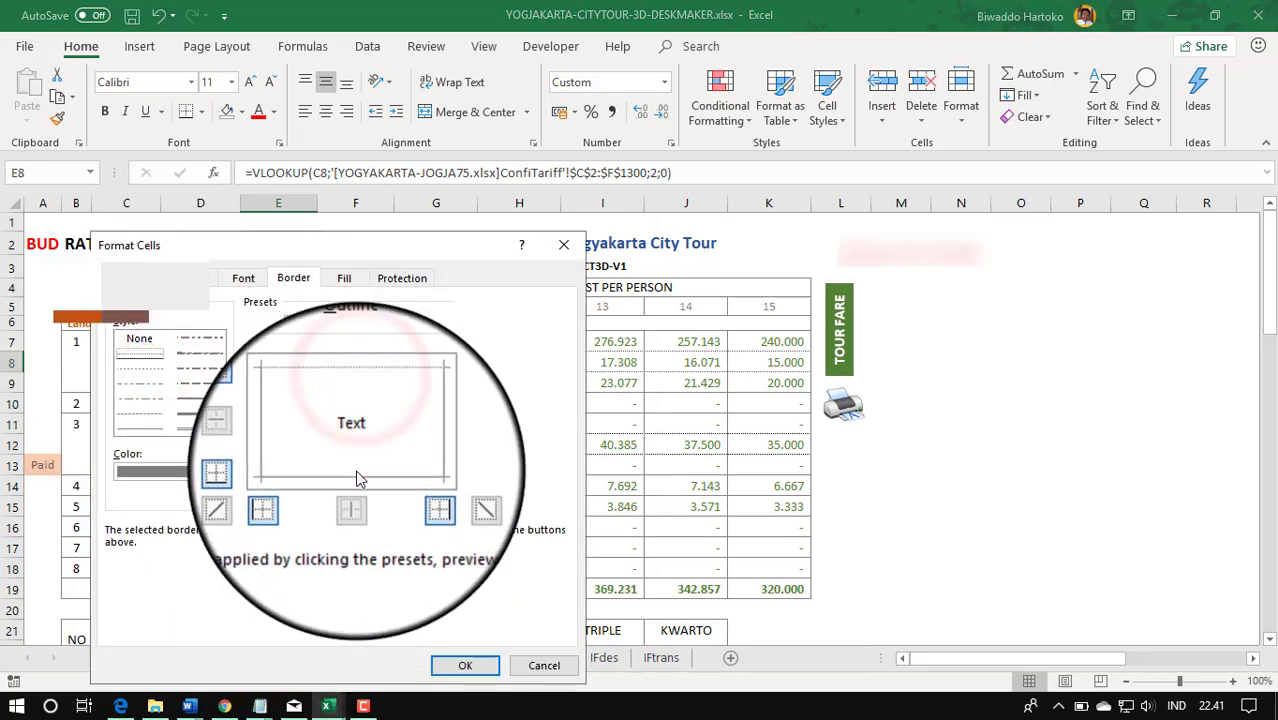
pyautogui.click(465, 665)
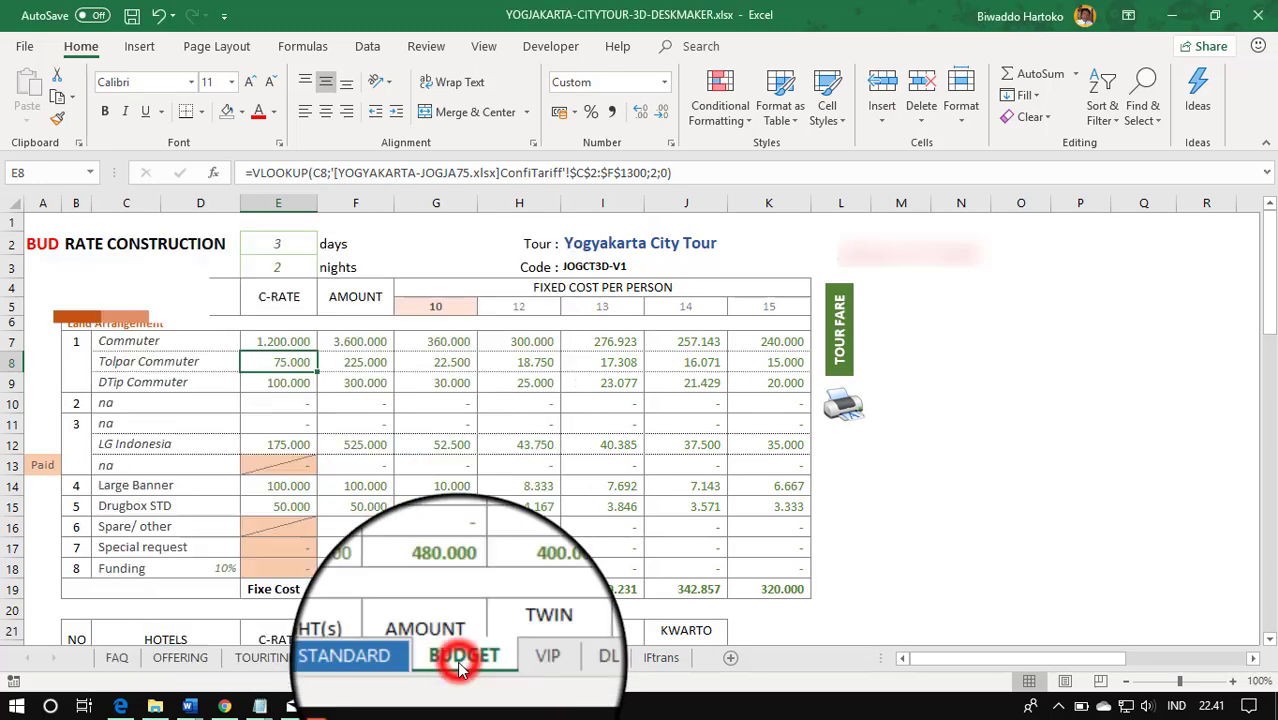
# - Copy the STANDARD sheet's E16 SpareCost lookup into BUDGET's E16 with column index 2, ignoring the unprotected formula error
pyautogui.click(287, 527)
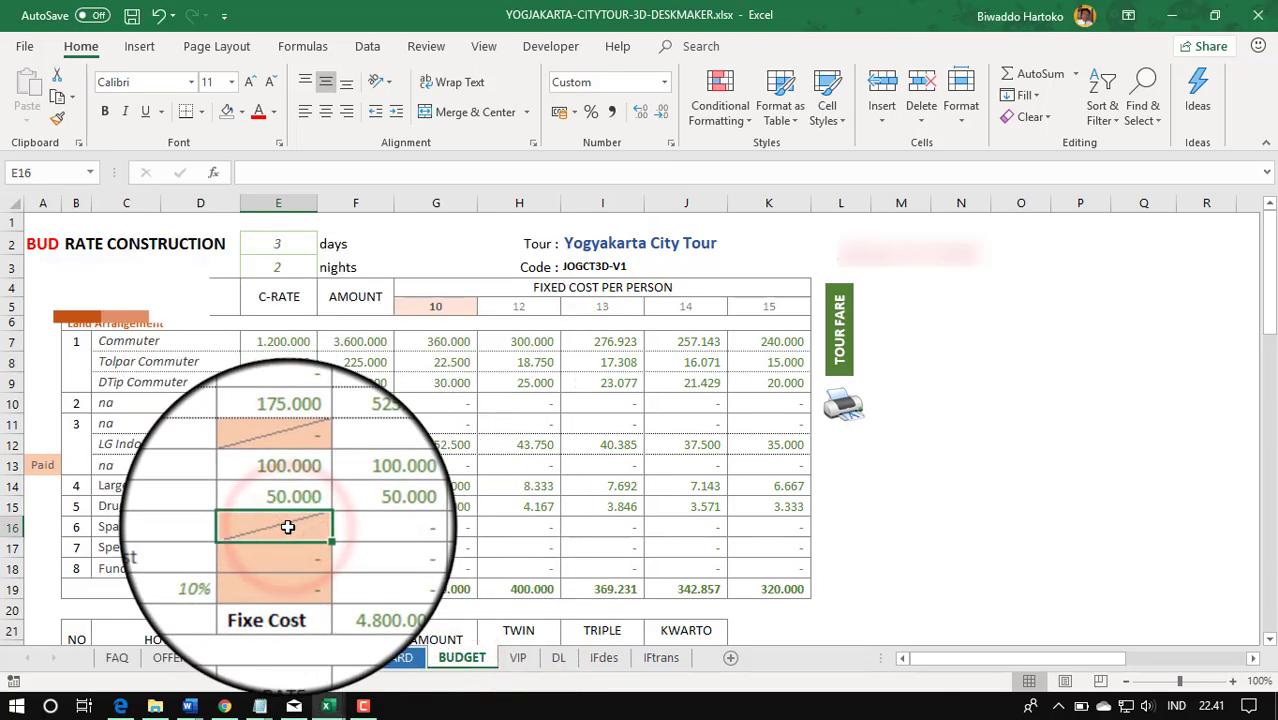
pyautogui.click(396, 660)
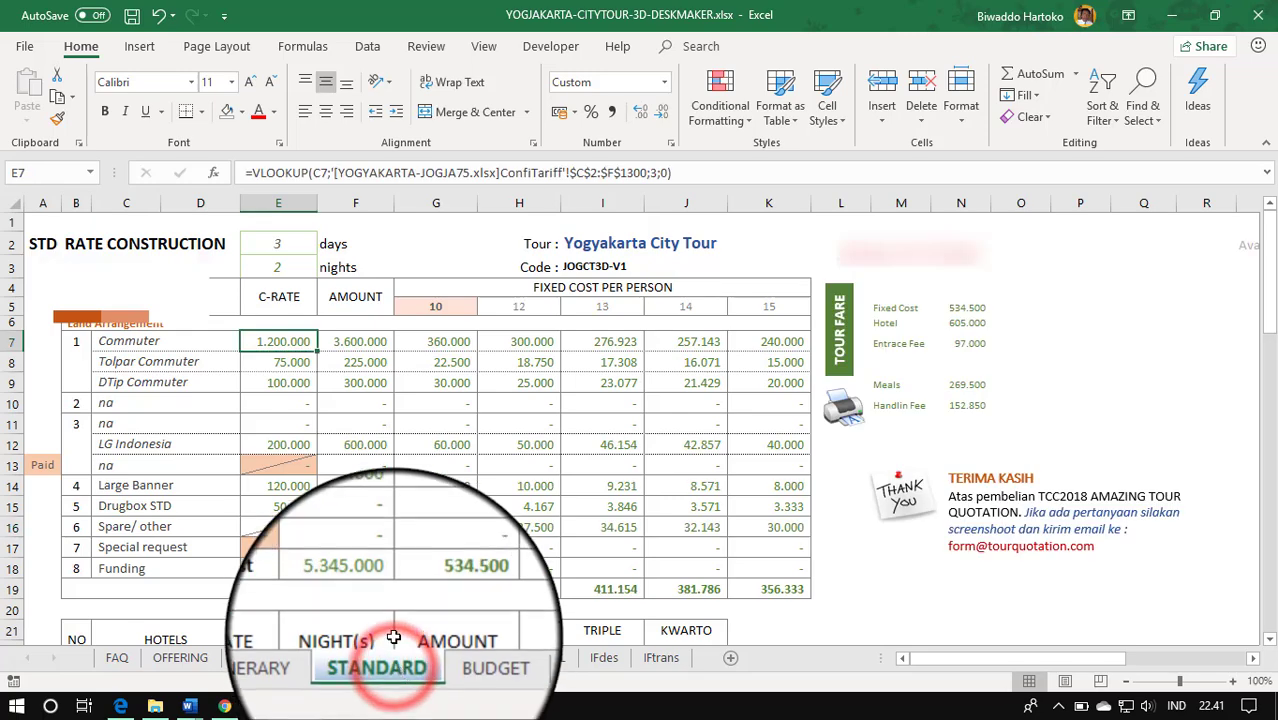
pyautogui.click(286, 527)
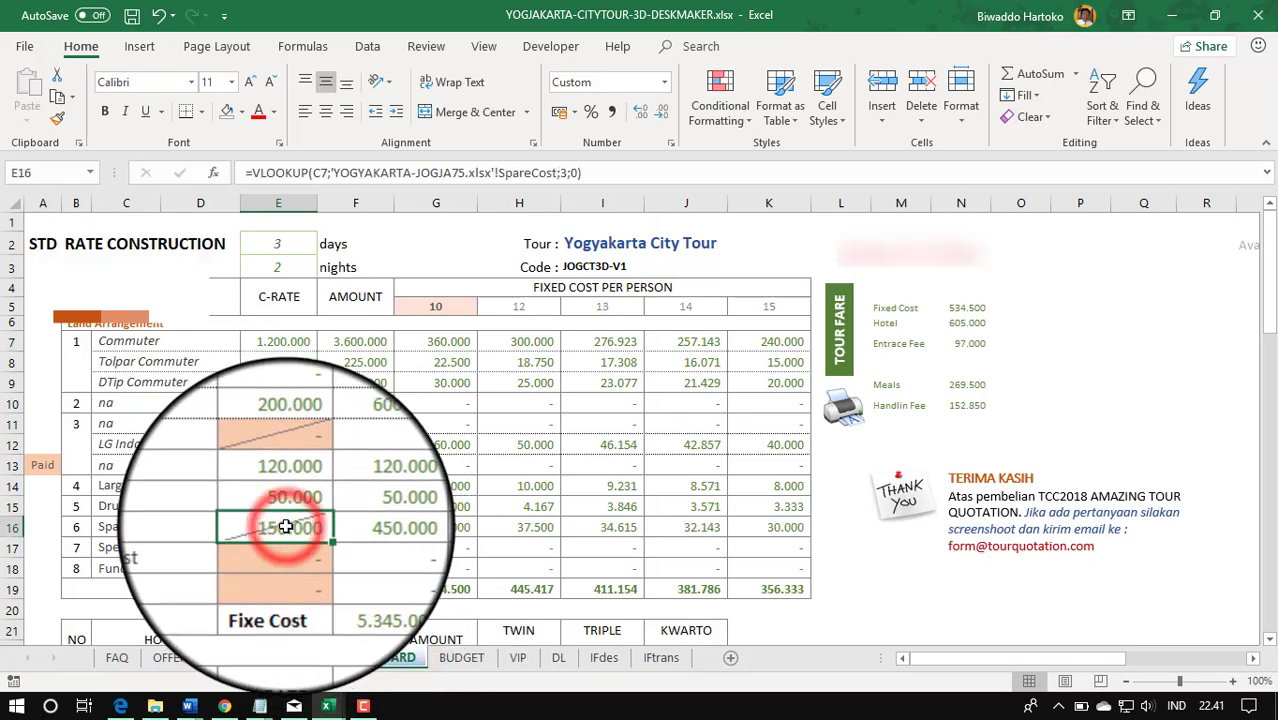
pyautogui.click(461, 660)
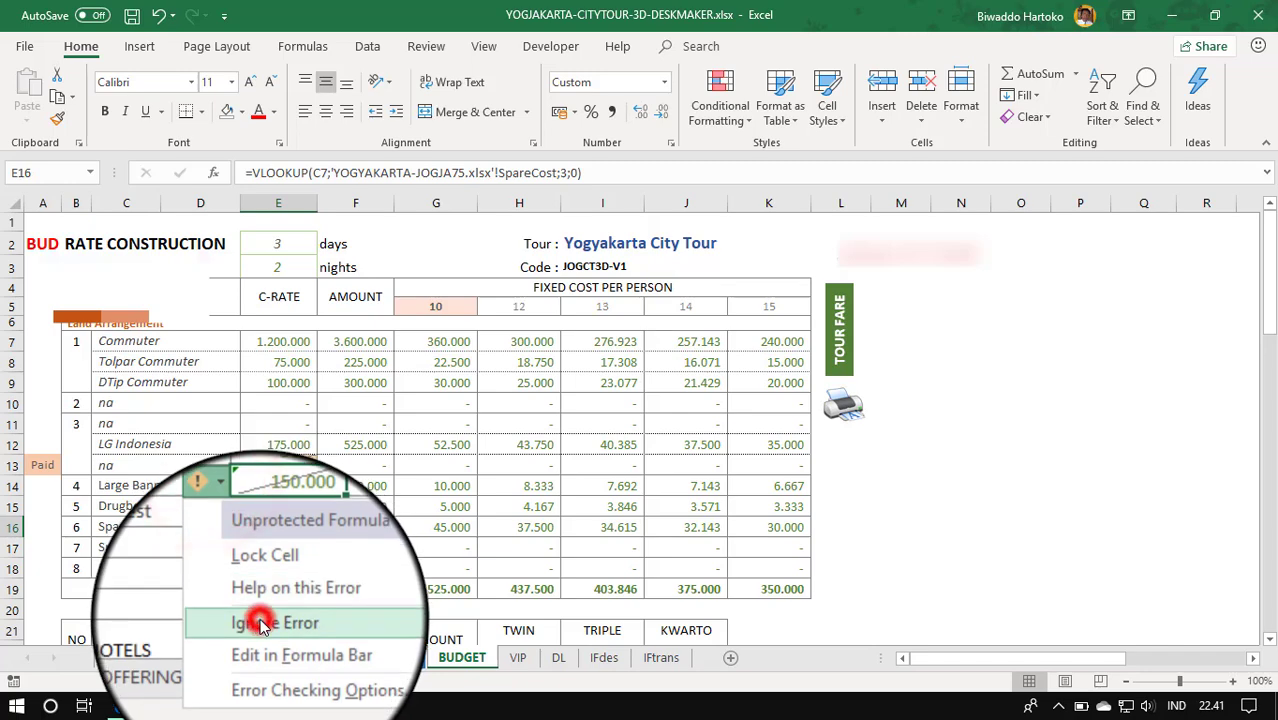
pyautogui.click(260, 623)
pyautogui.click(566, 173)
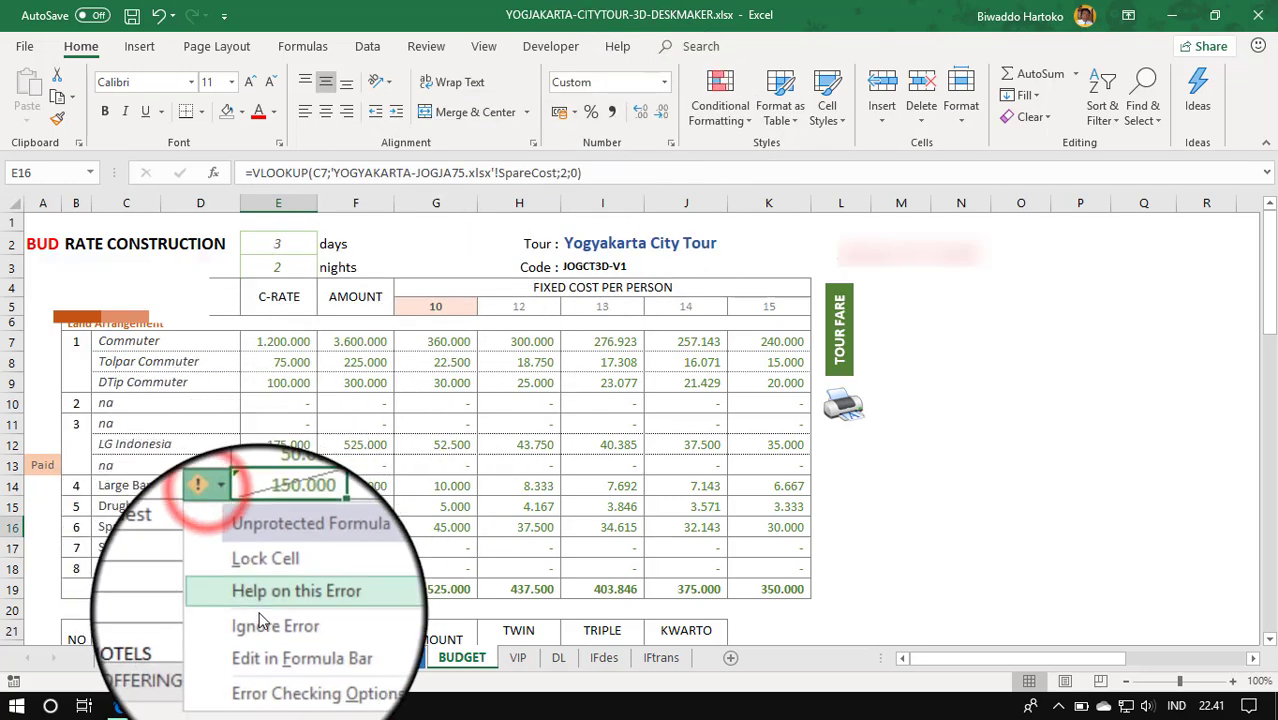
# - Copy the STANDARD sheet's hotel and breakfast formulas E23:E24 into the same BUDGET cells and adapt E23's column index to the budget rate
pyautogui.scroll(-2, 315, 545)
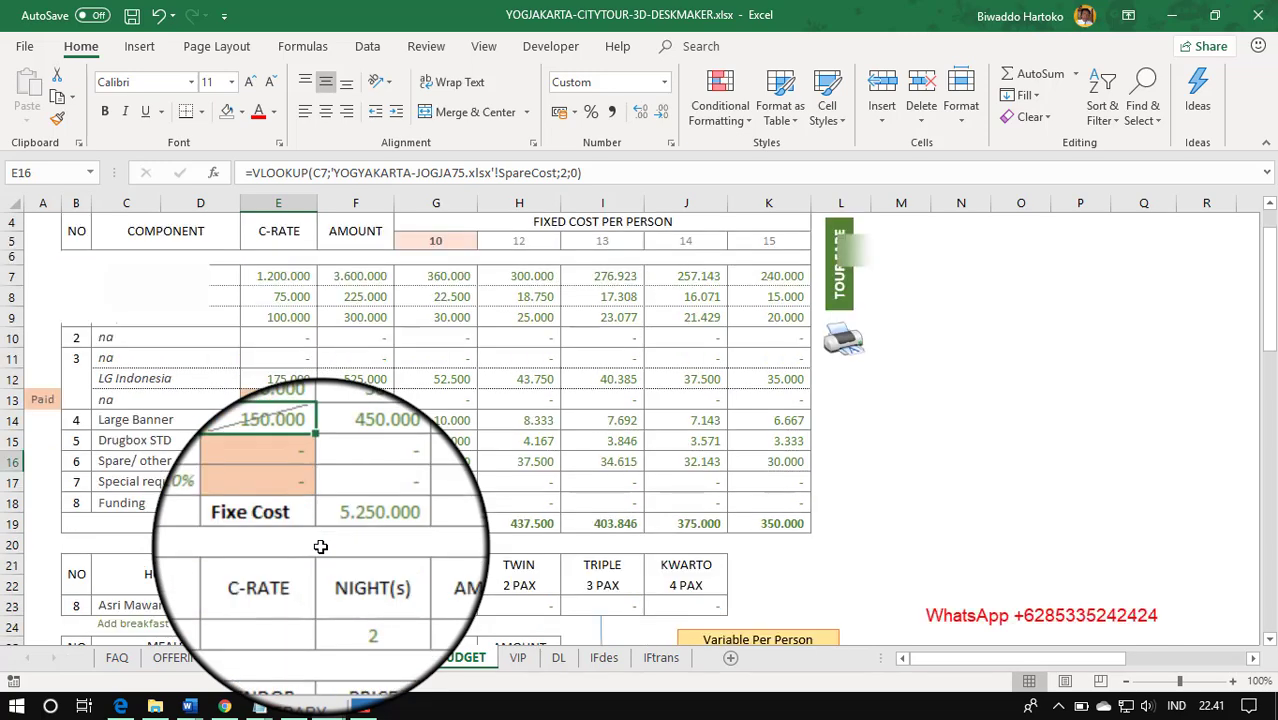
pyautogui.click(375, 657)
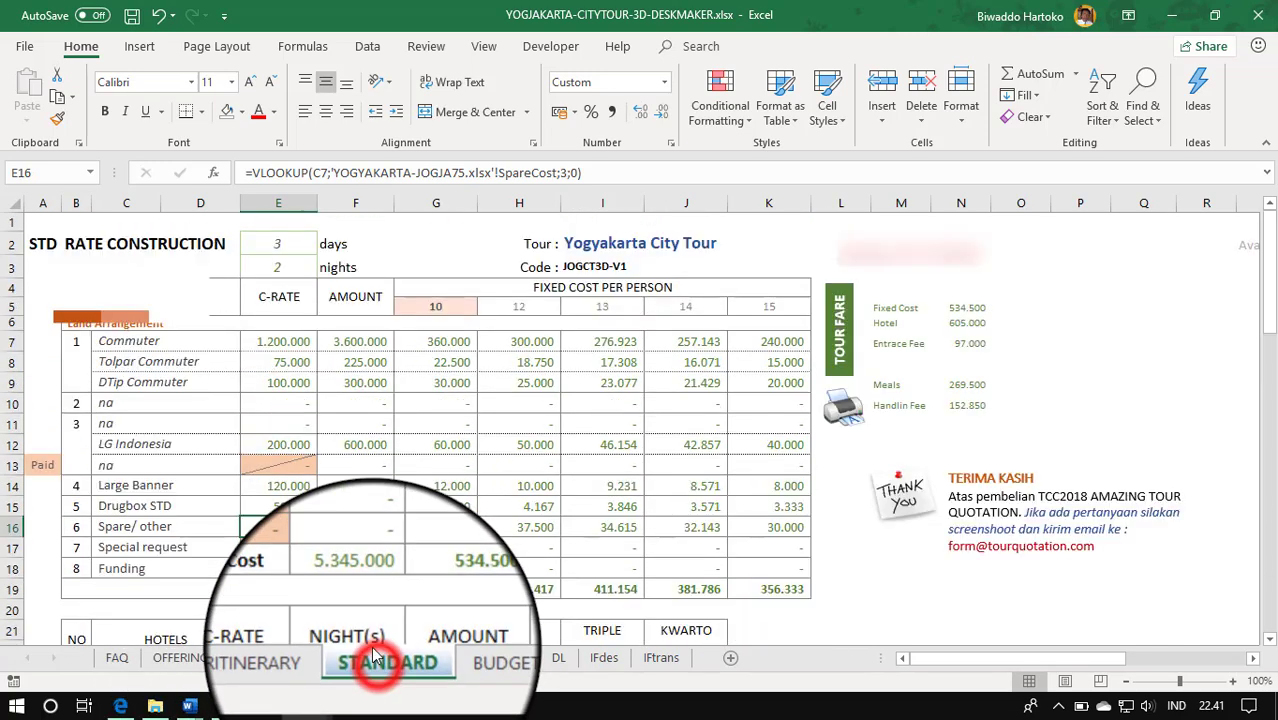
pyautogui.scroll(-3, 328, 580)
pyautogui.click(290, 490)
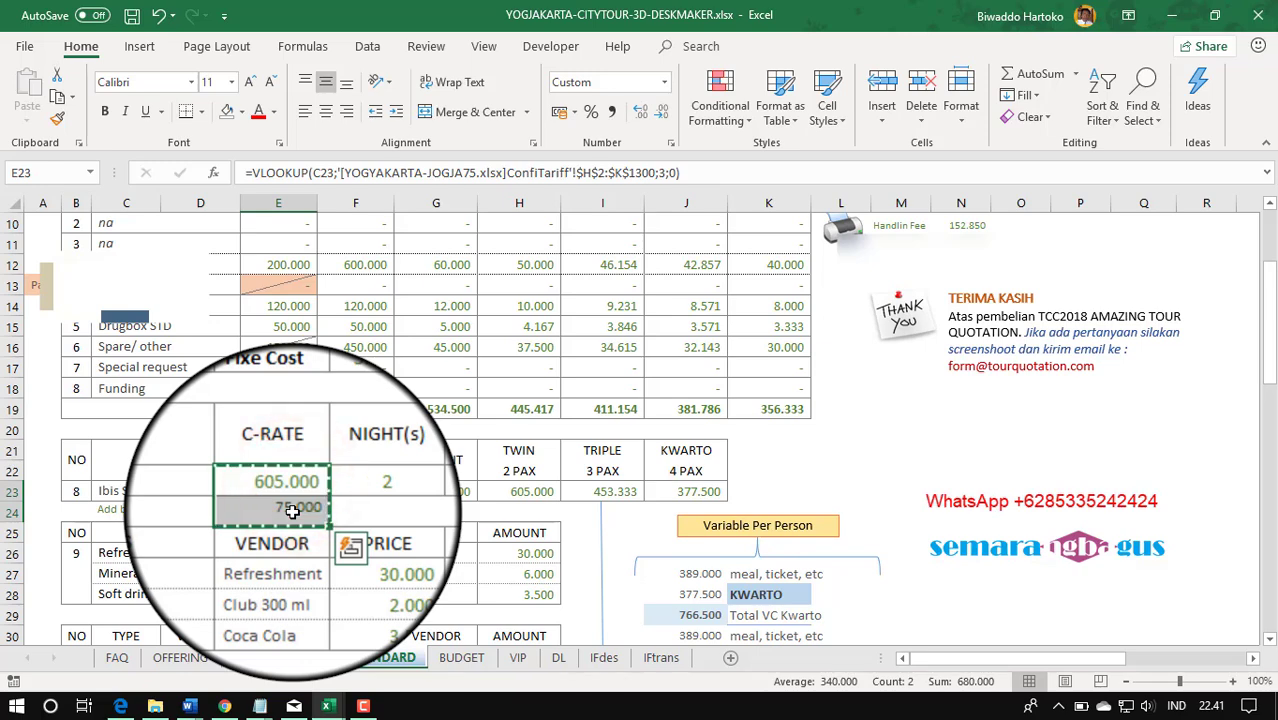
pyautogui.click(461, 657)
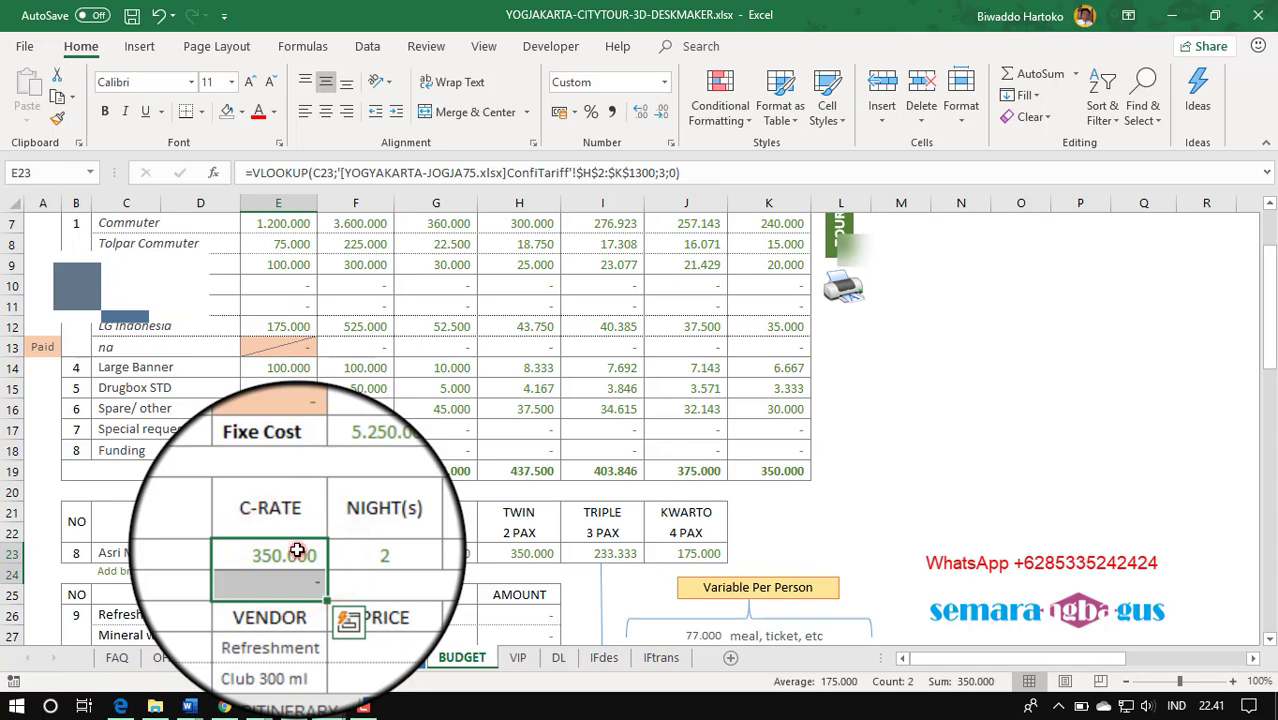
pyautogui.click(666, 172)
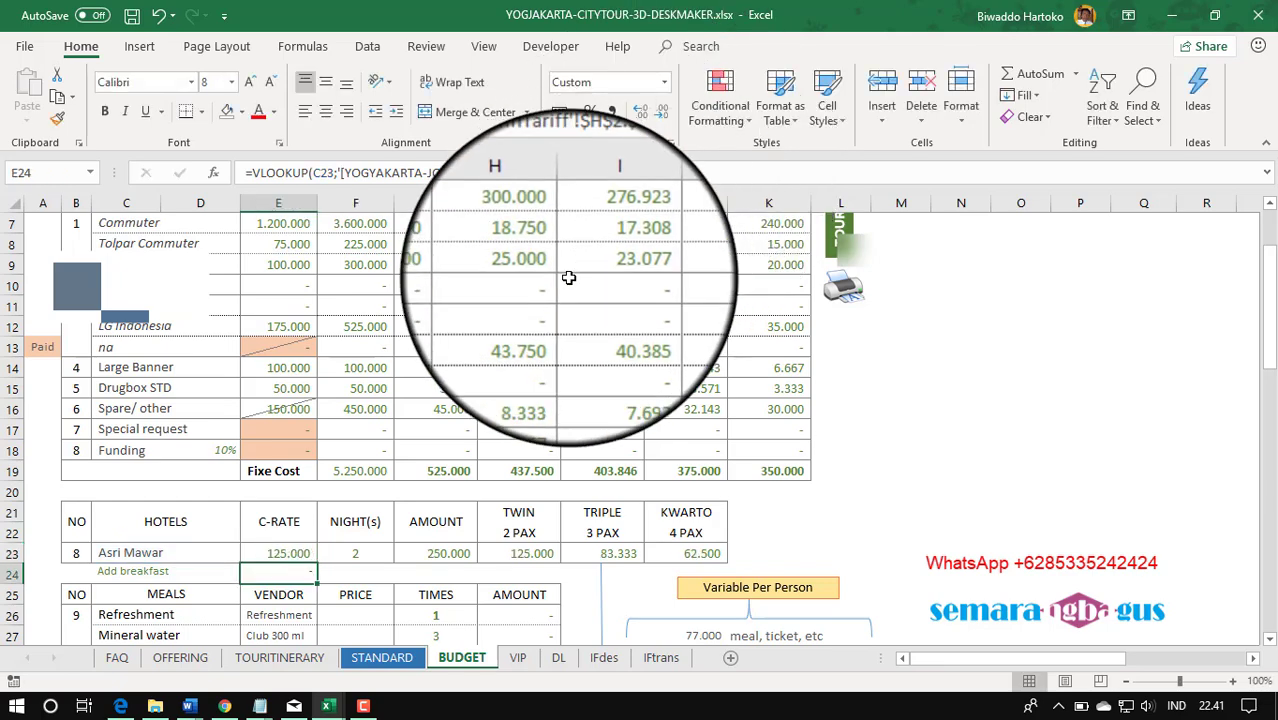
# - Copy the STANDARD sheet's Refreshment price formula in F26 into BUDGET's F26 and set its column index to 2
pyautogui.scroll(-4, 500, 400)
pyautogui.click(370, 658)
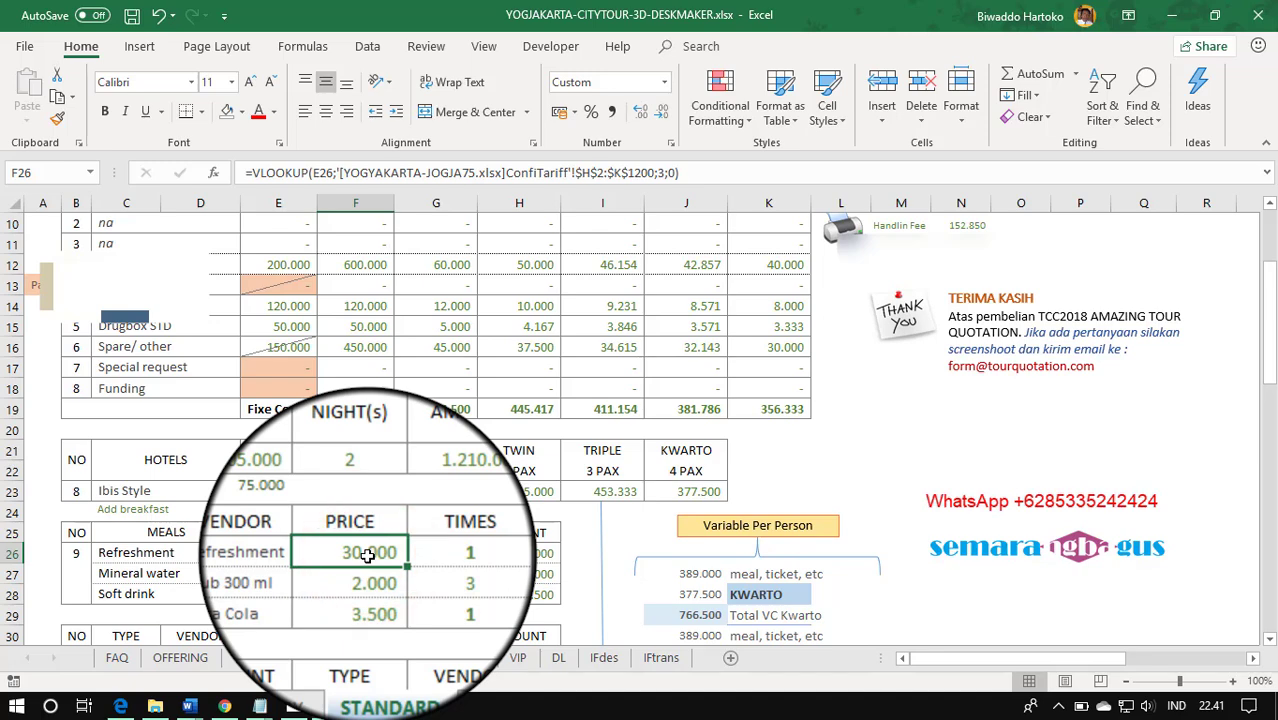
pyautogui.hotkey('ctrl', 'c')
pyautogui.click(461, 657)
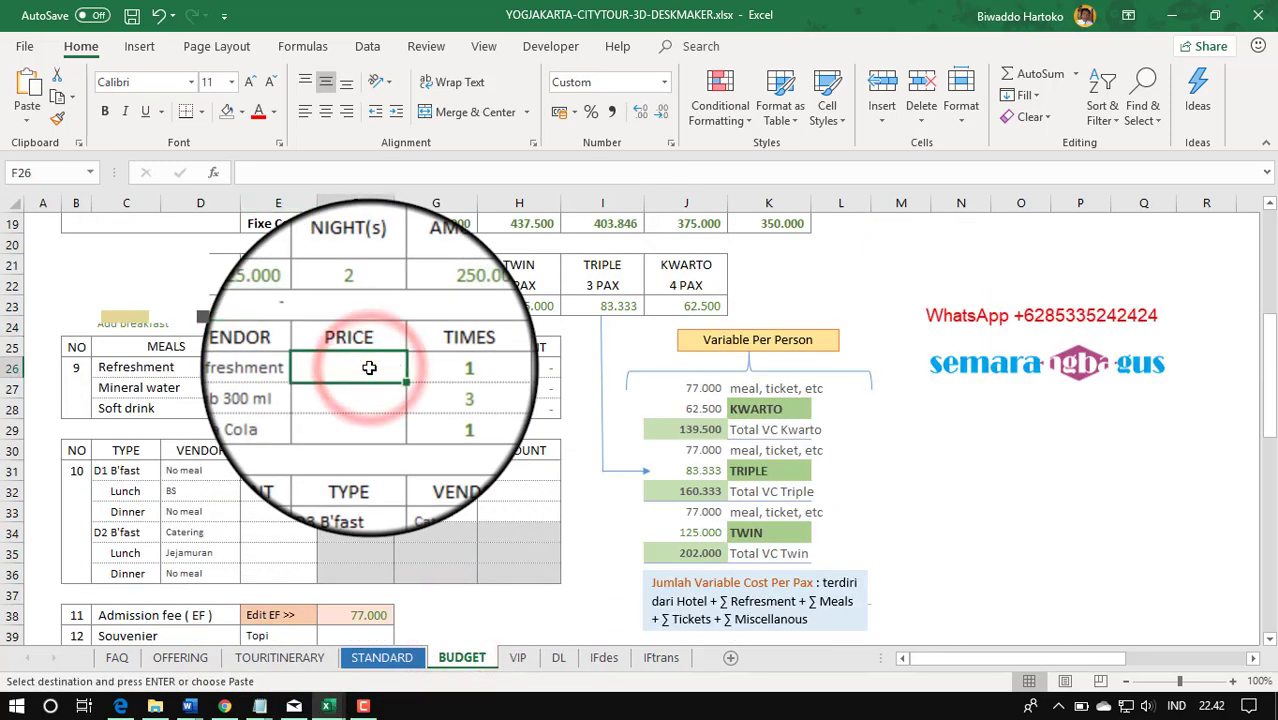
pyautogui.click(652, 174)
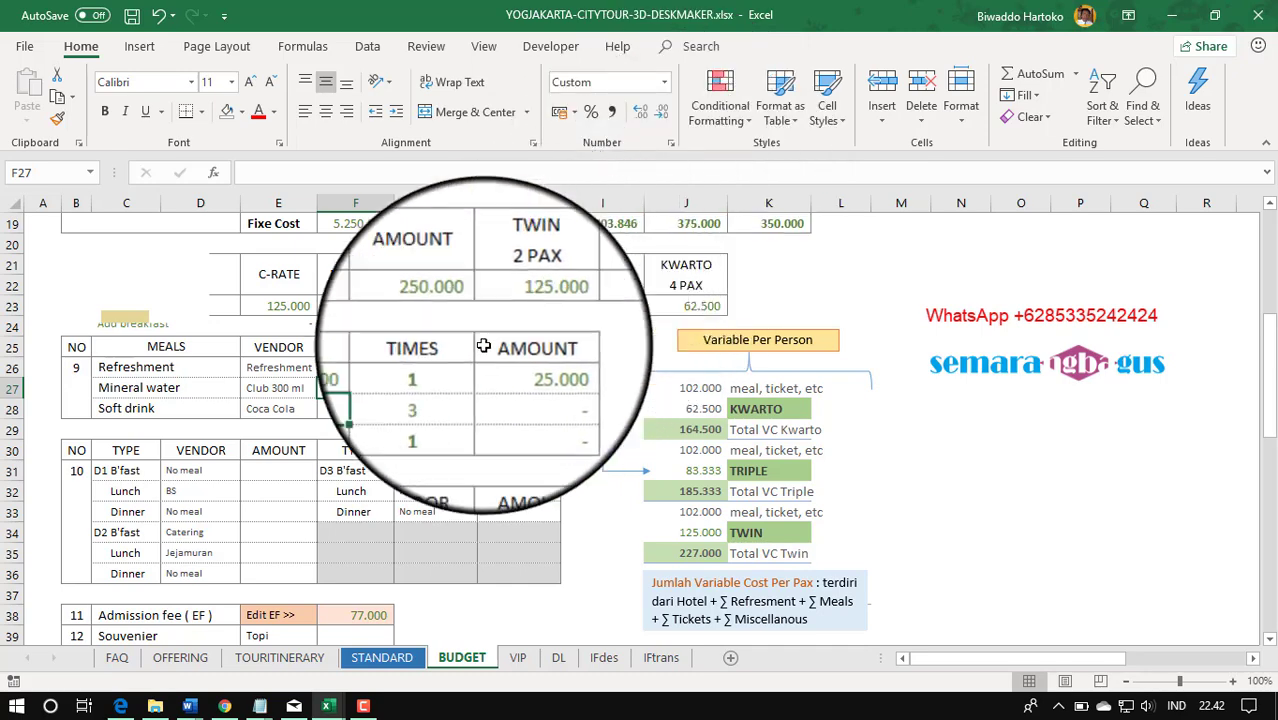
# - Fill BUDGET's Refreshment price lookup from F26 down to F28, with dotted inner lines and a thin solid bottom border
pyautogui.click(356, 367)
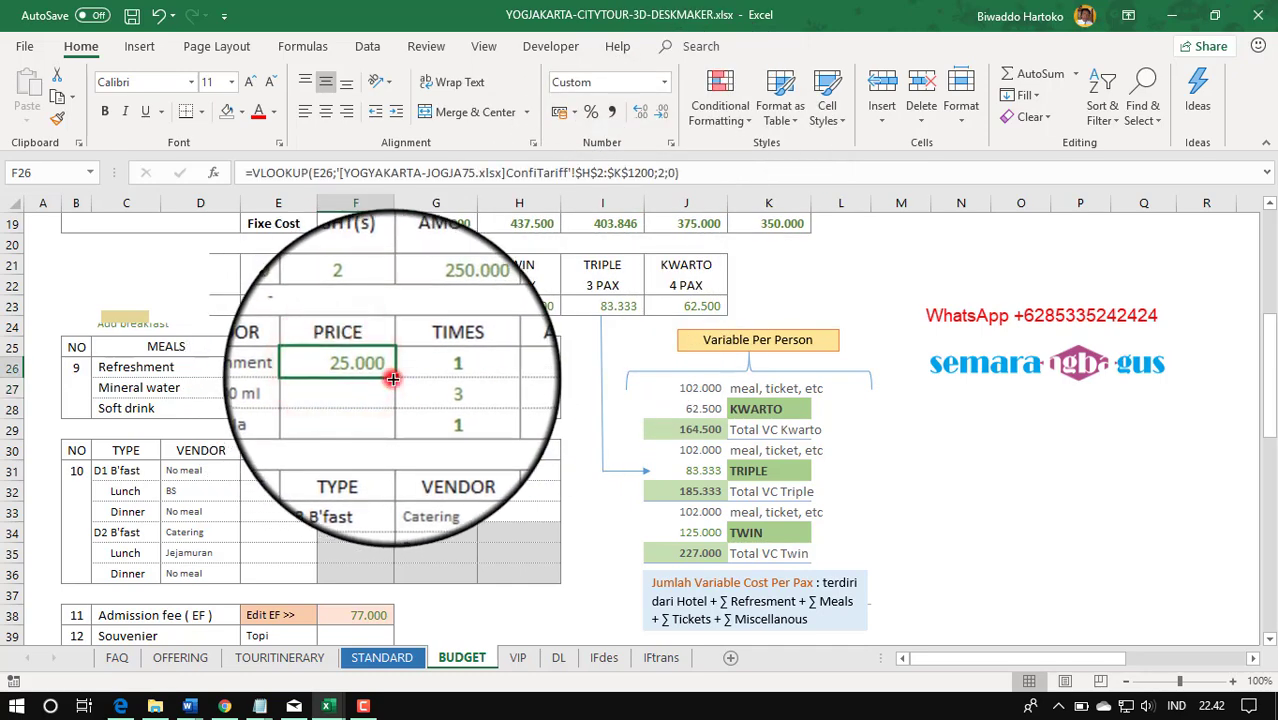
pyautogui.moveTo(393, 378); pyautogui.dragTo(390, 412)
pyautogui.rightClick(385, 390)
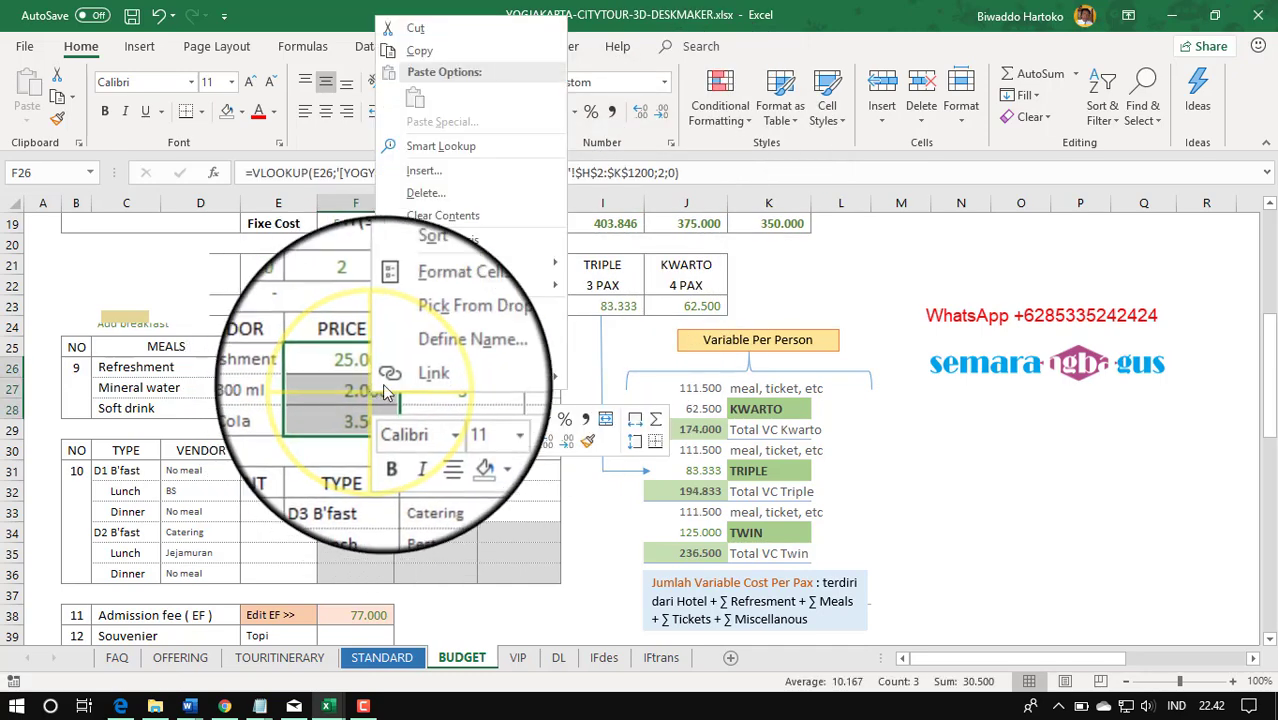
pyautogui.click(427, 312)
pyautogui.click(397, 279)
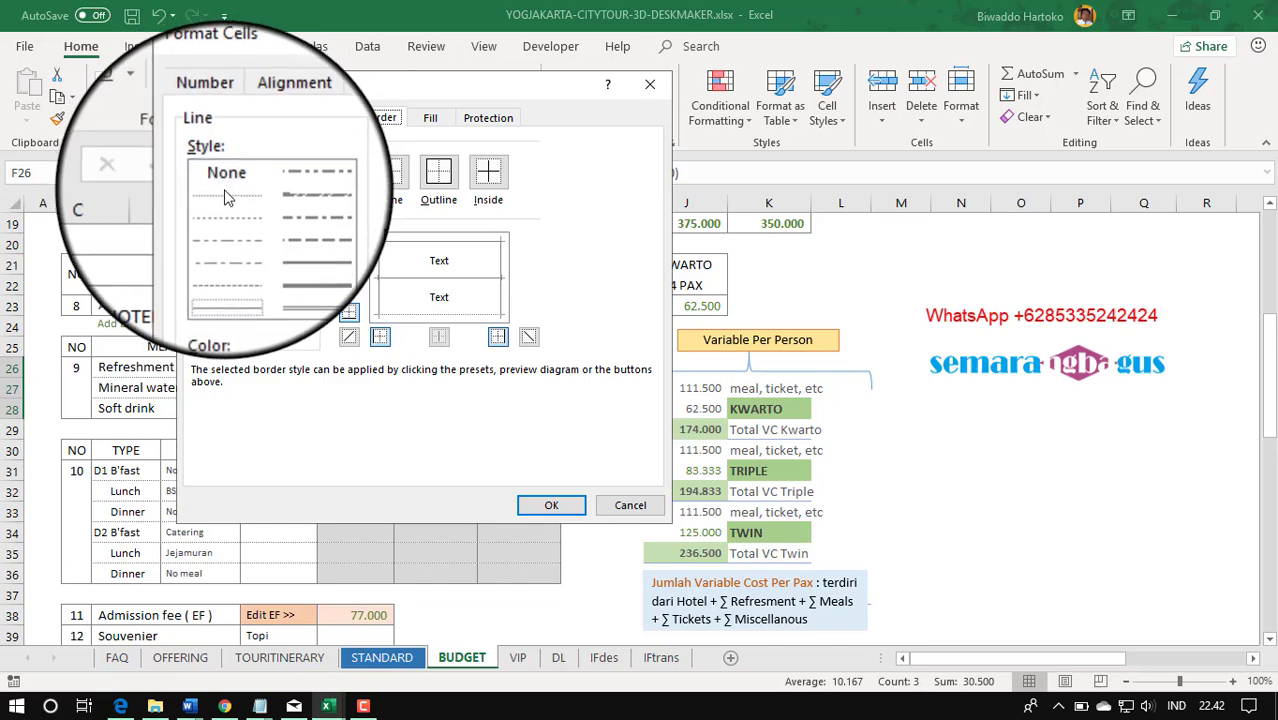
pyautogui.click(224, 193)
pyautogui.click(425, 250)
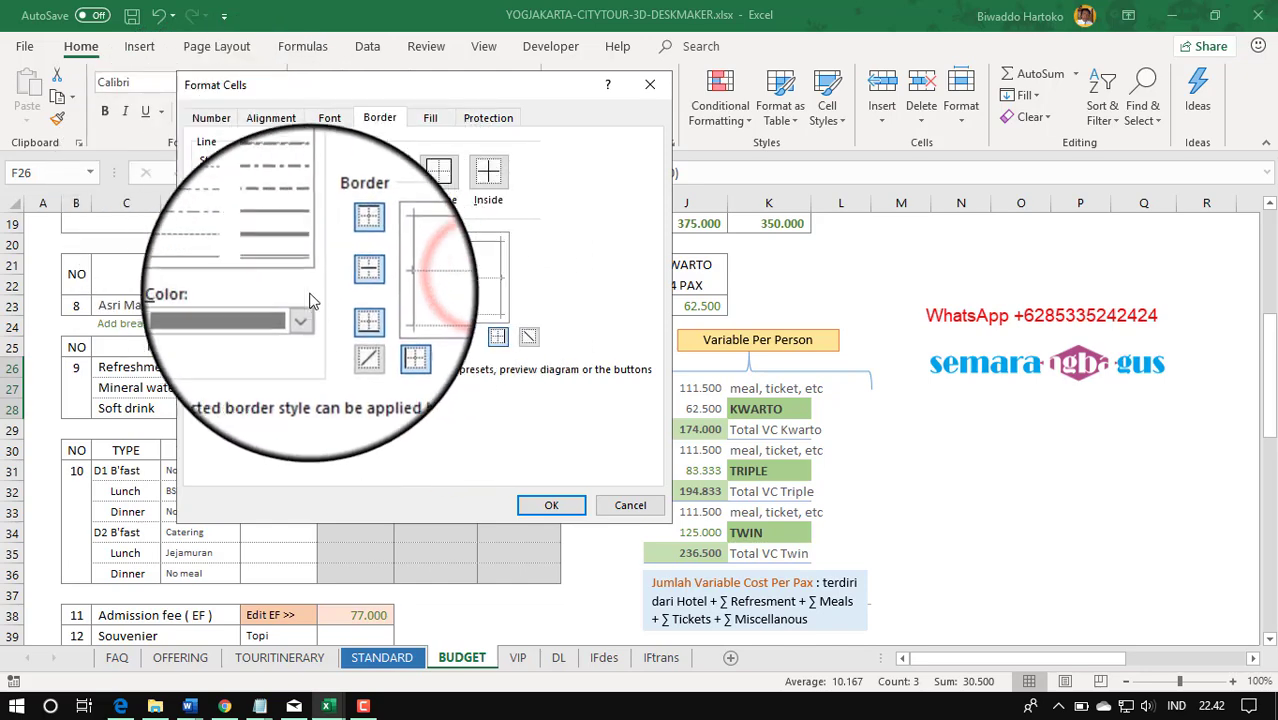
pyautogui.click(223, 260)
pyautogui.click(412, 316)
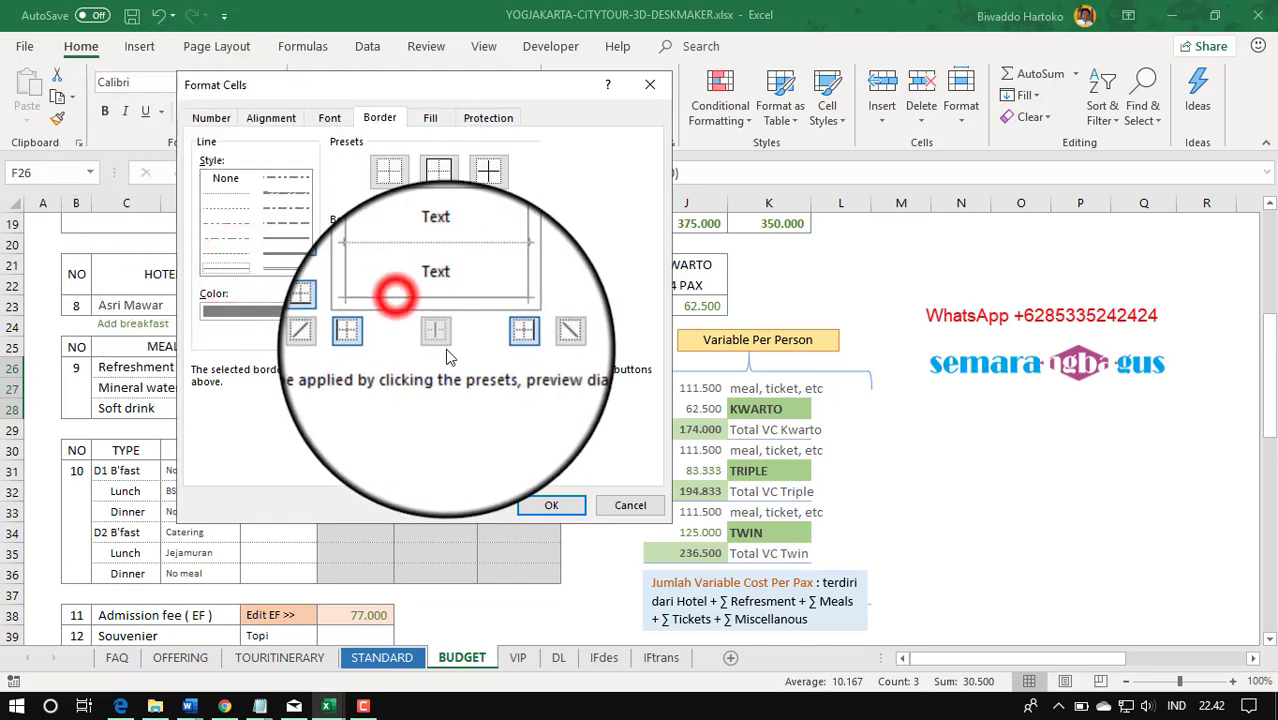
pyautogui.click(551, 505)
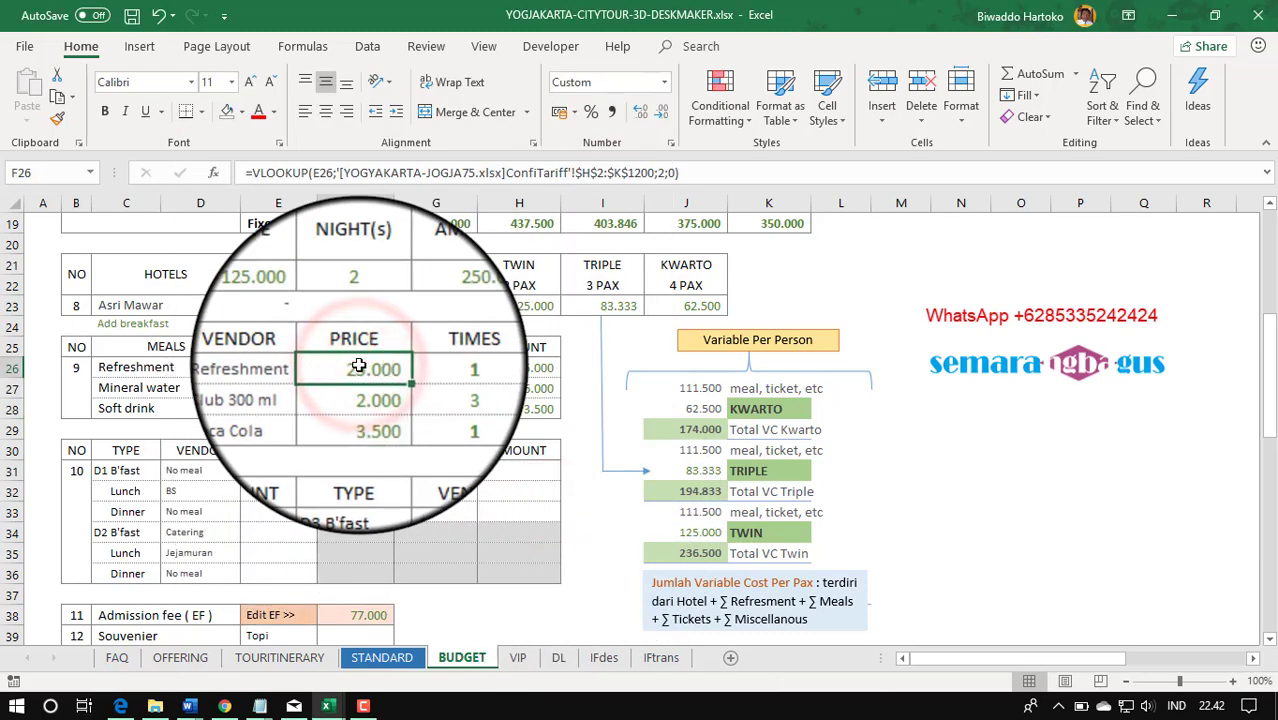
# - Copy the F26 lookup into the meal amounts E31:E36, with dotted inner lines and a thin solid bottom border
pyautogui.hotkey('ctrl', 'c')
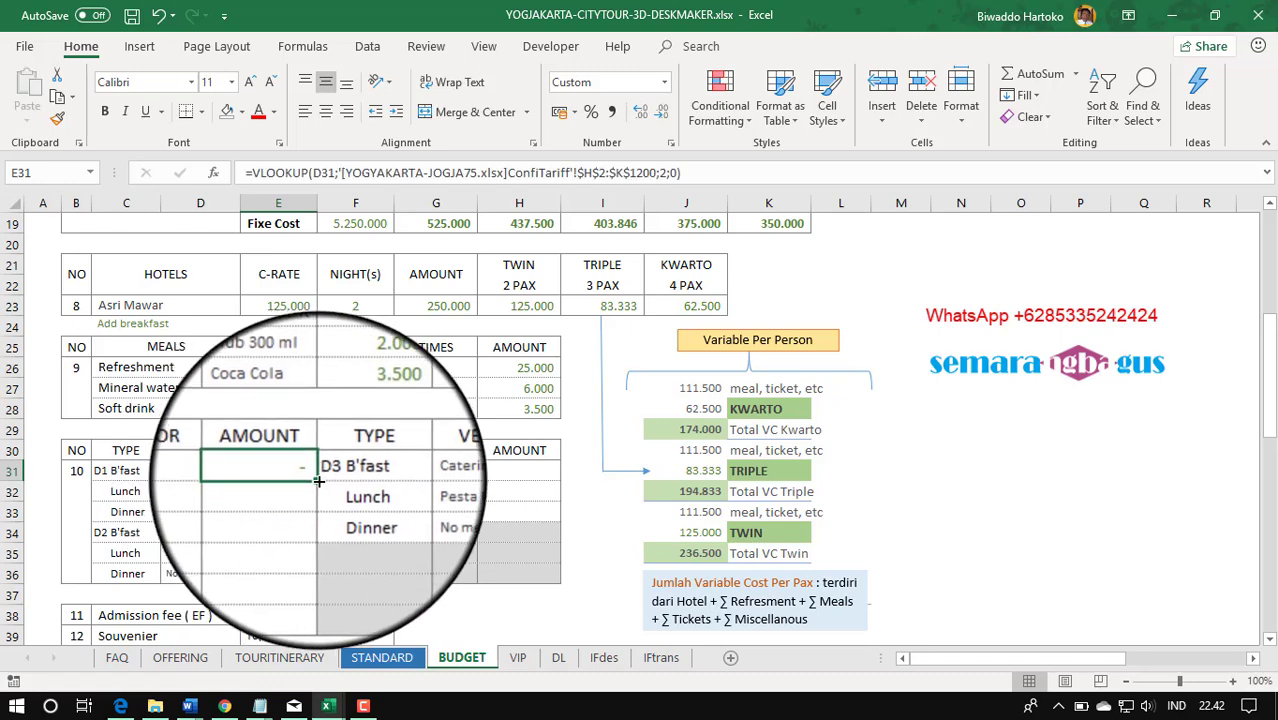
pyautogui.rightClick(317, 482)
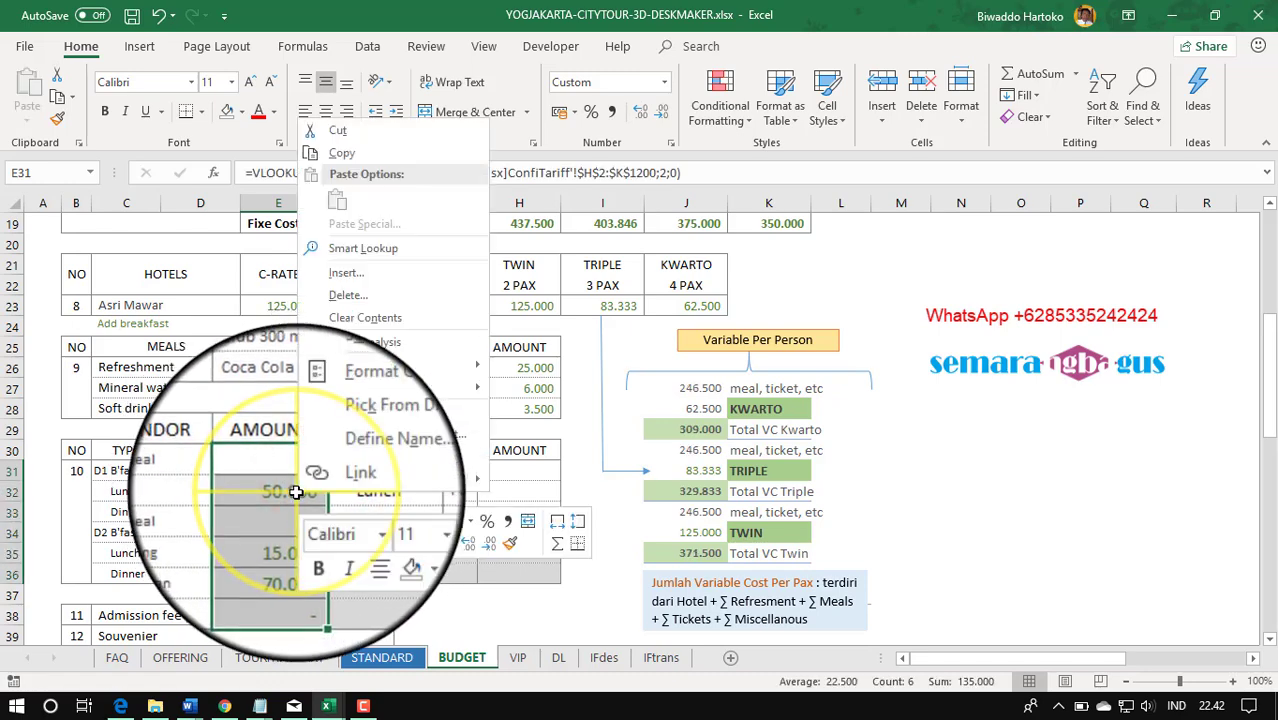
pyautogui.click(338, 420)
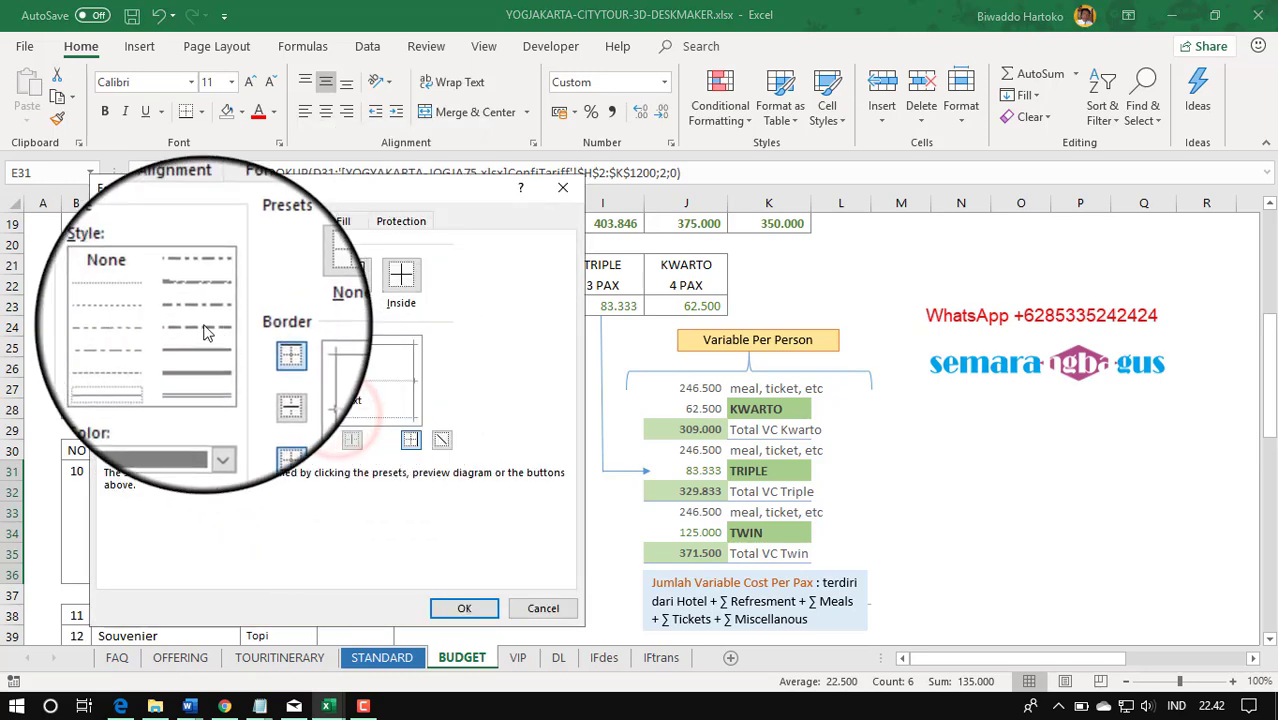
pyautogui.click(148, 295)
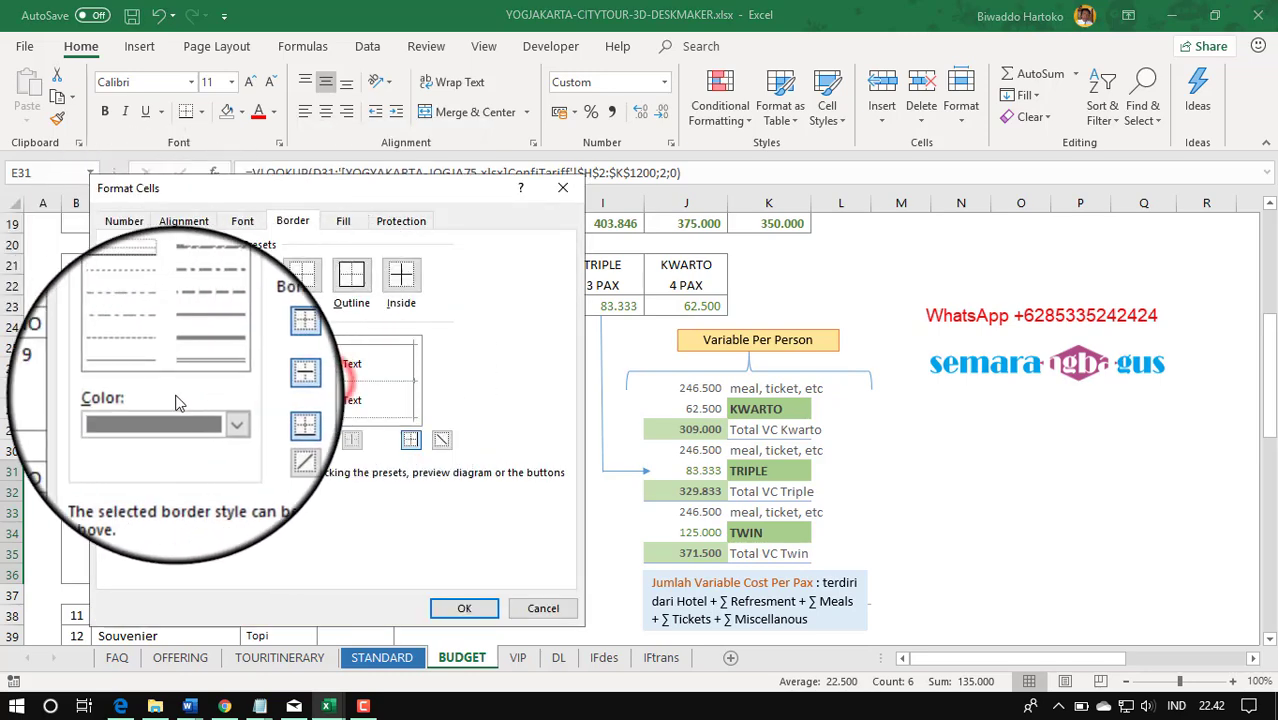
pyautogui.click(150, 370)
pyautogui.click(320, 420)
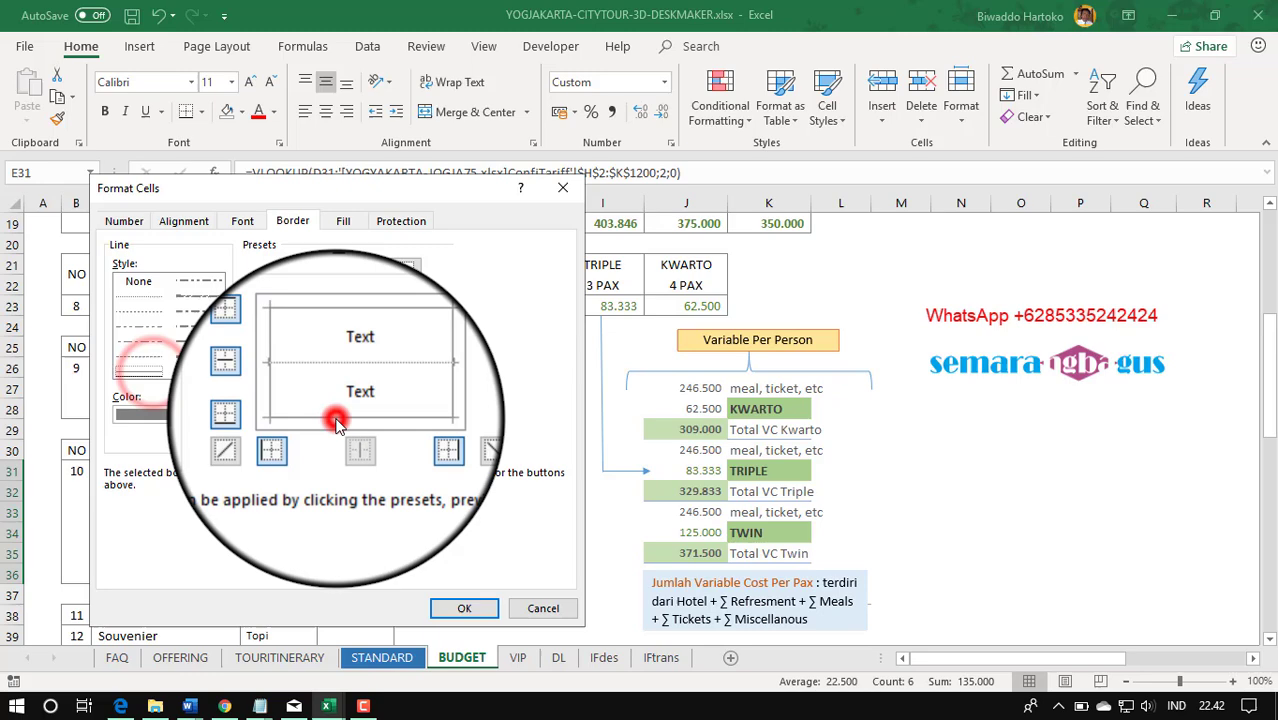
pyautogui.click(464, 608)
# - Copy the day 1 meal amount lookups E31:E33 into the day 3 amounts H31:H33
pyautogui.moveTo(285, 470); pyautogui.dragTo(287, 511)
pyautogui.hotkey('ctrl', 'c')
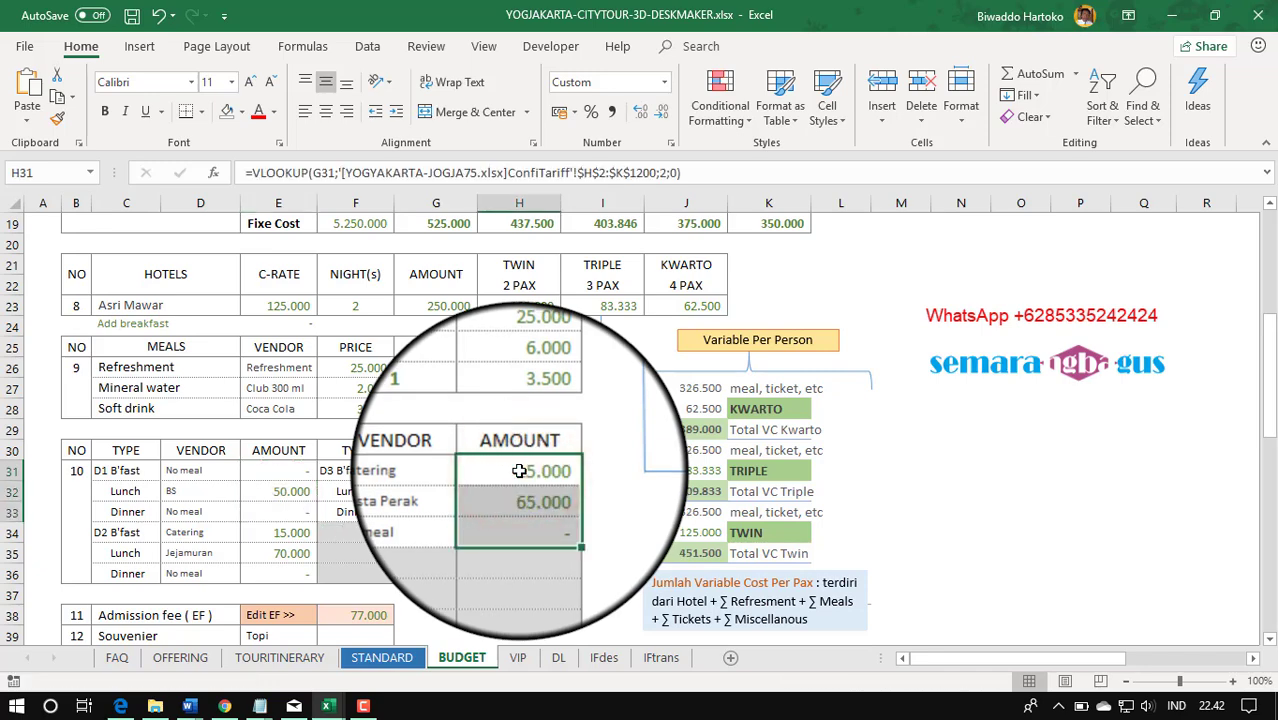
pyautogui.hotkey('ctrl', 'v')
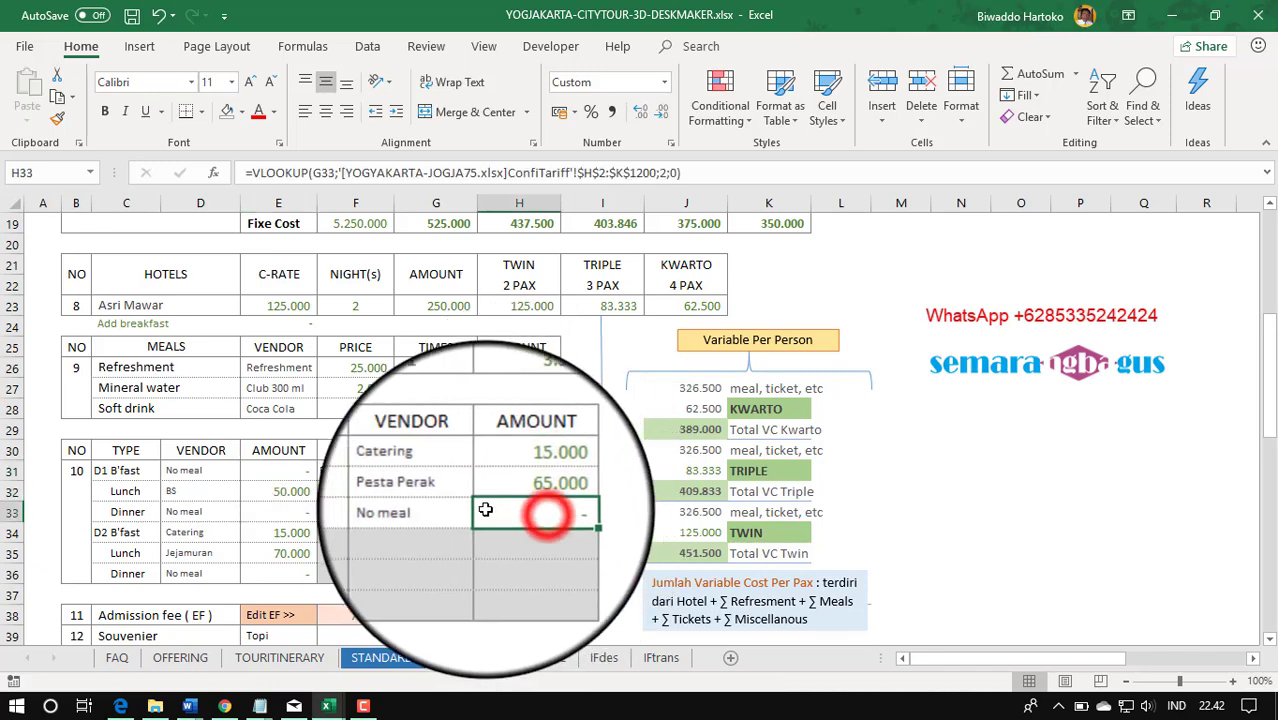
# - Copy the E34:E35 lookups into the Souvenier and Travel insurance cells F39:F40, with solid inner and bottom borders
pyautogui.moveTo(287, 527); pyautogui.dragTo(296, 552)
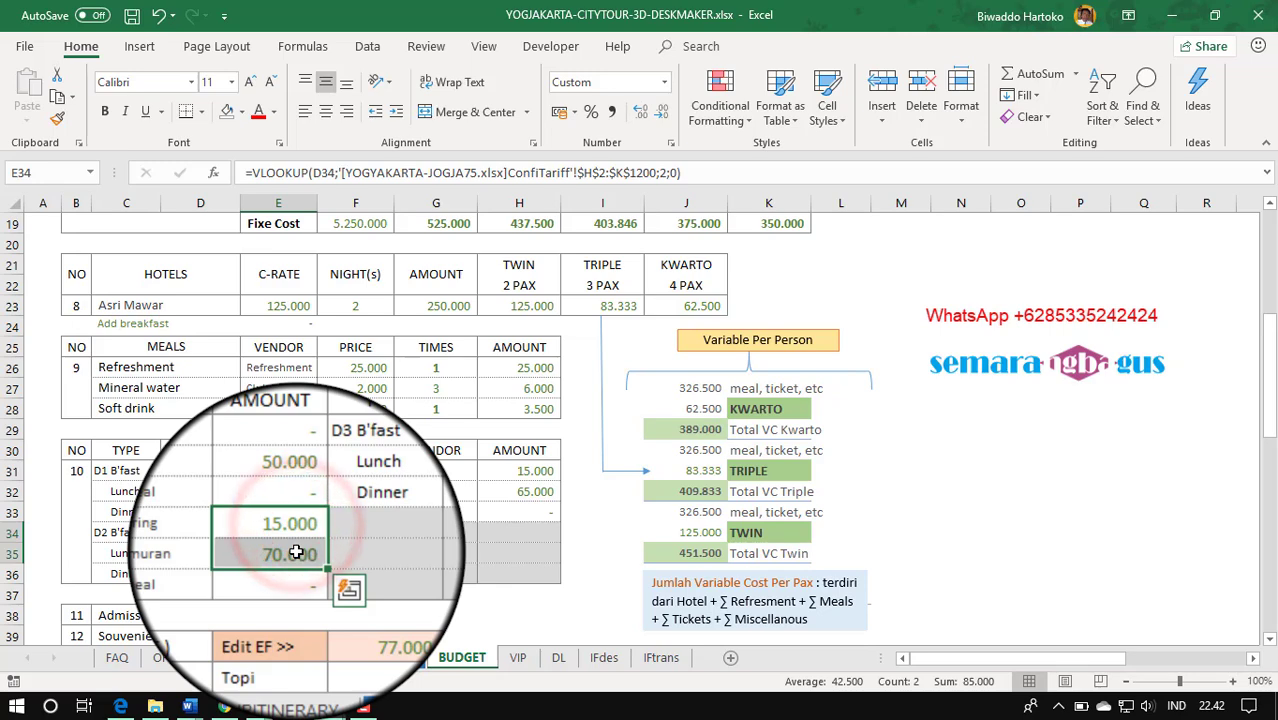
pyautogui.scroll(-2, 353, 514)
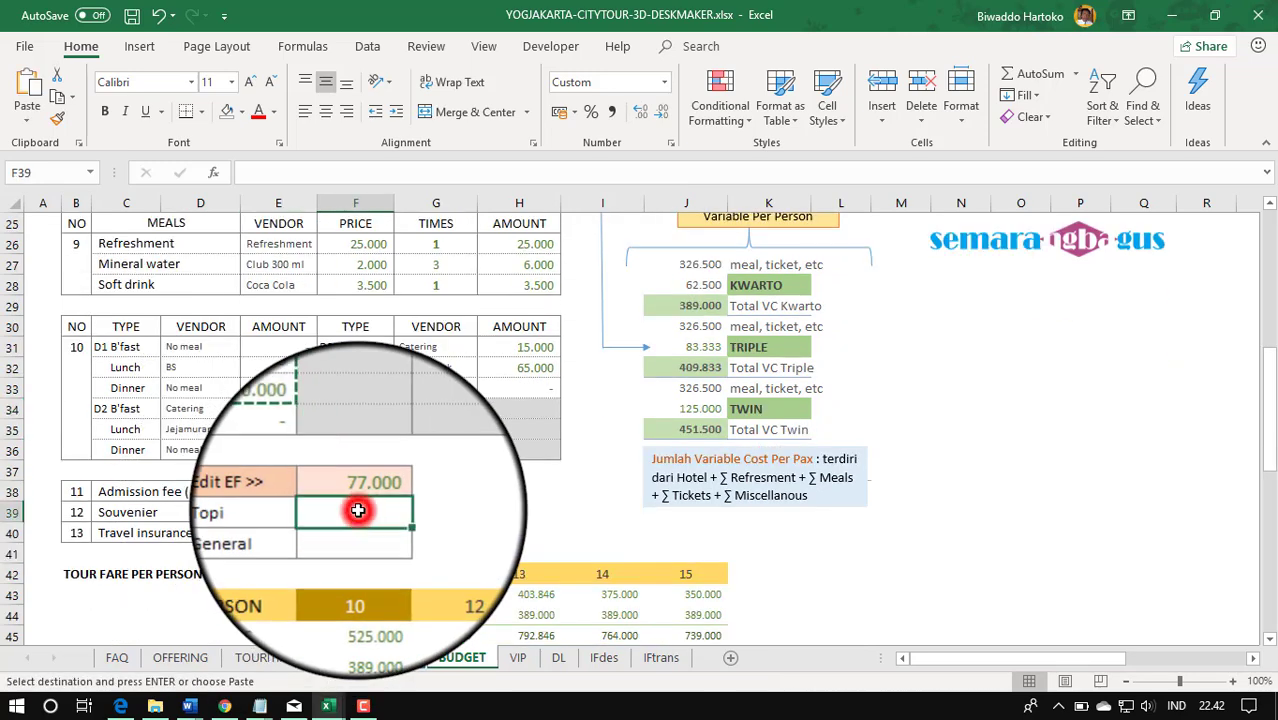
pyautogui.hotkey('ctrl', 'v')
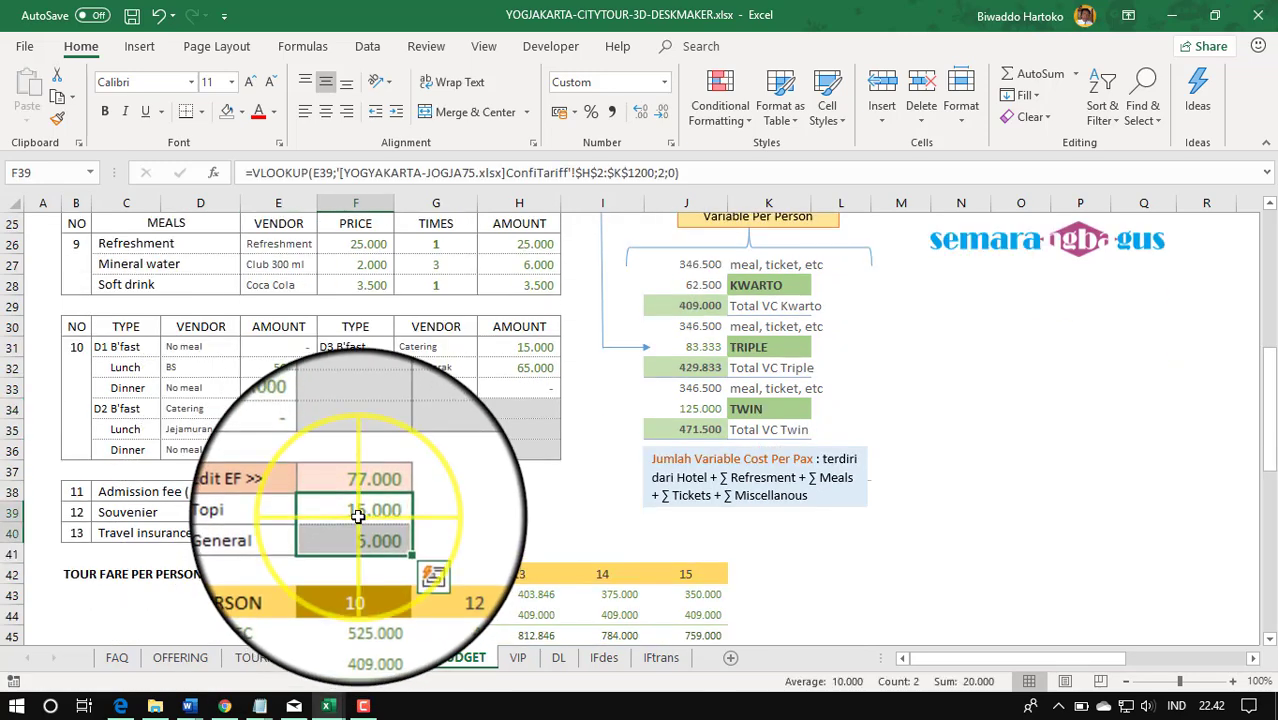
pyautogui.rightClick(358, 515)
pyautogui.click(411, 458)
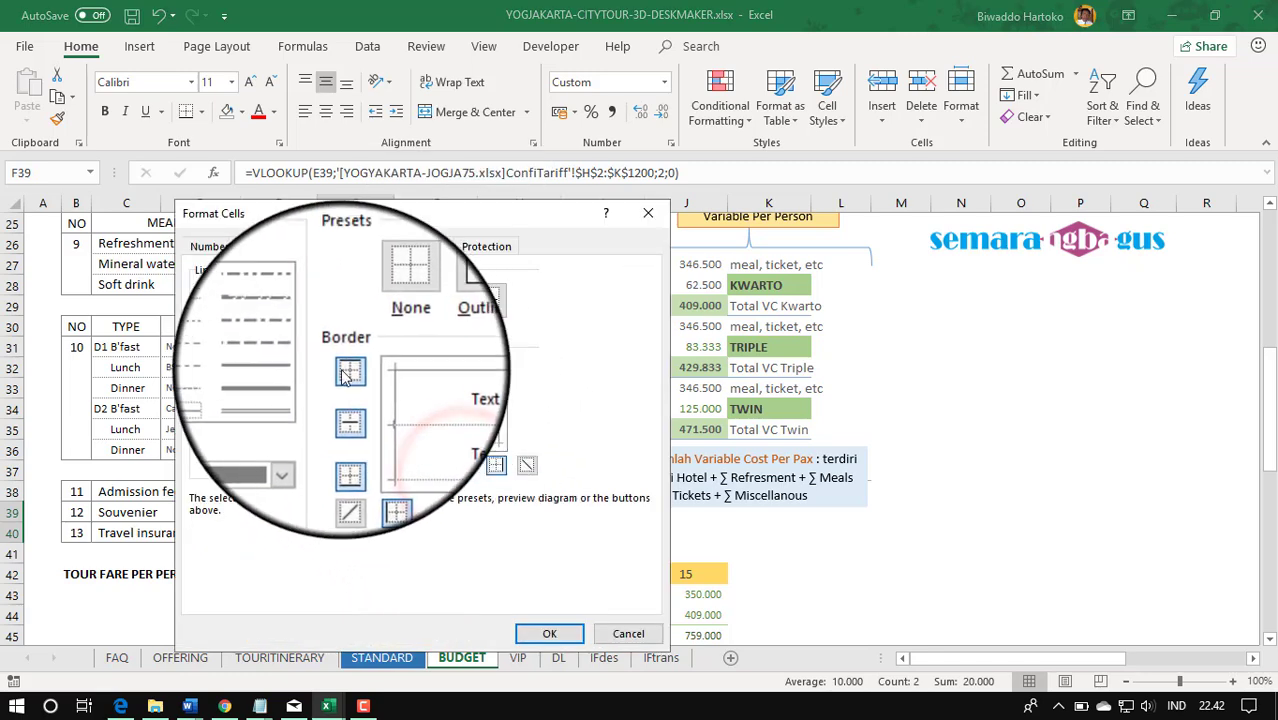
pyautogui.click(437, 407)
pyautogui.click(410, 445)
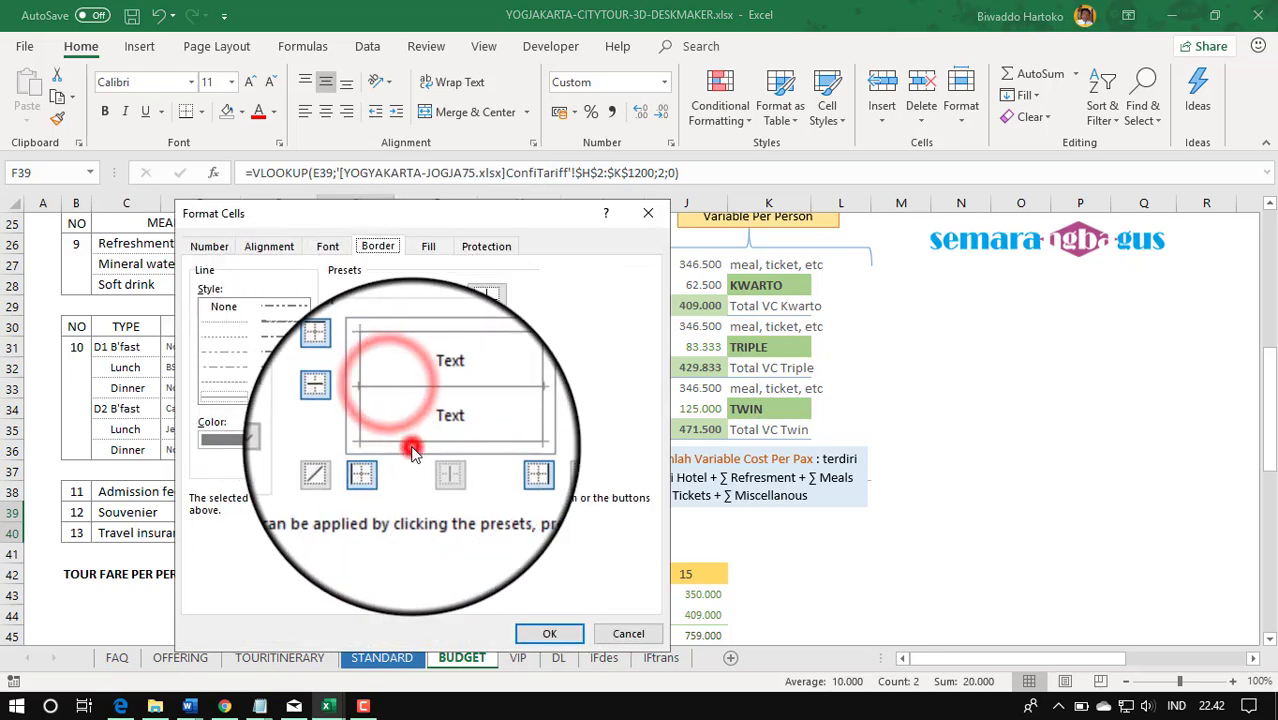
pyautogui.click(542, 636)
pyautogui.click(501, 527)
# - Copy the STANDARD sheet's Commuter rate formula in E7 into the VIP sheet's E7 and set its column index to 4
pyautogui.scroll(3, 502, 527)
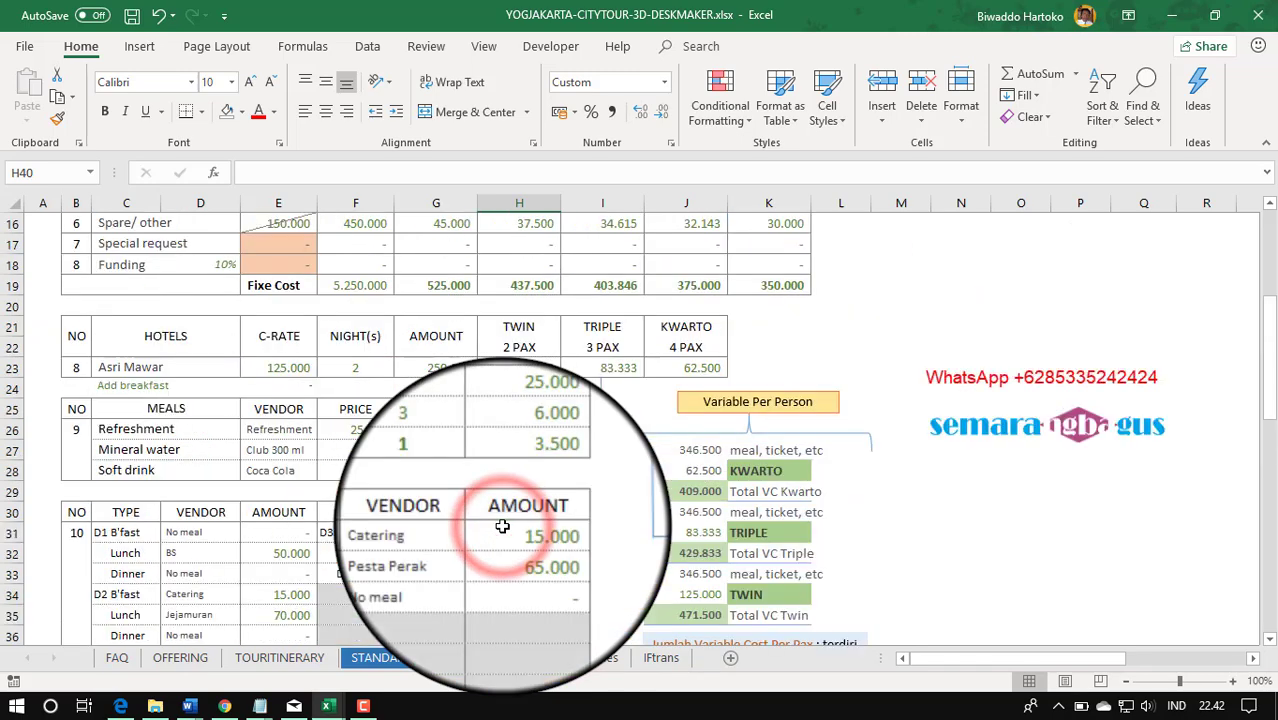
pyautogui.scroll(5, 502, 527)
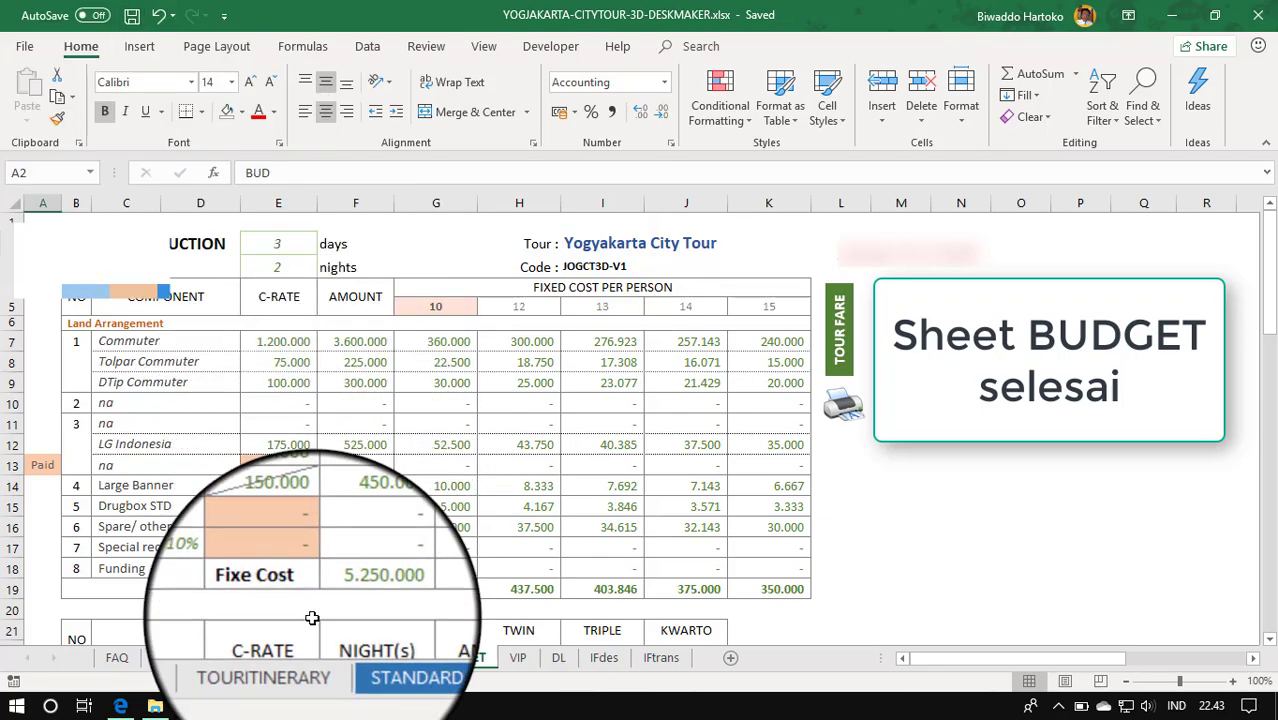
pyautogui.click(381, 660)
pyautogui.scroll(3, 330, 490)
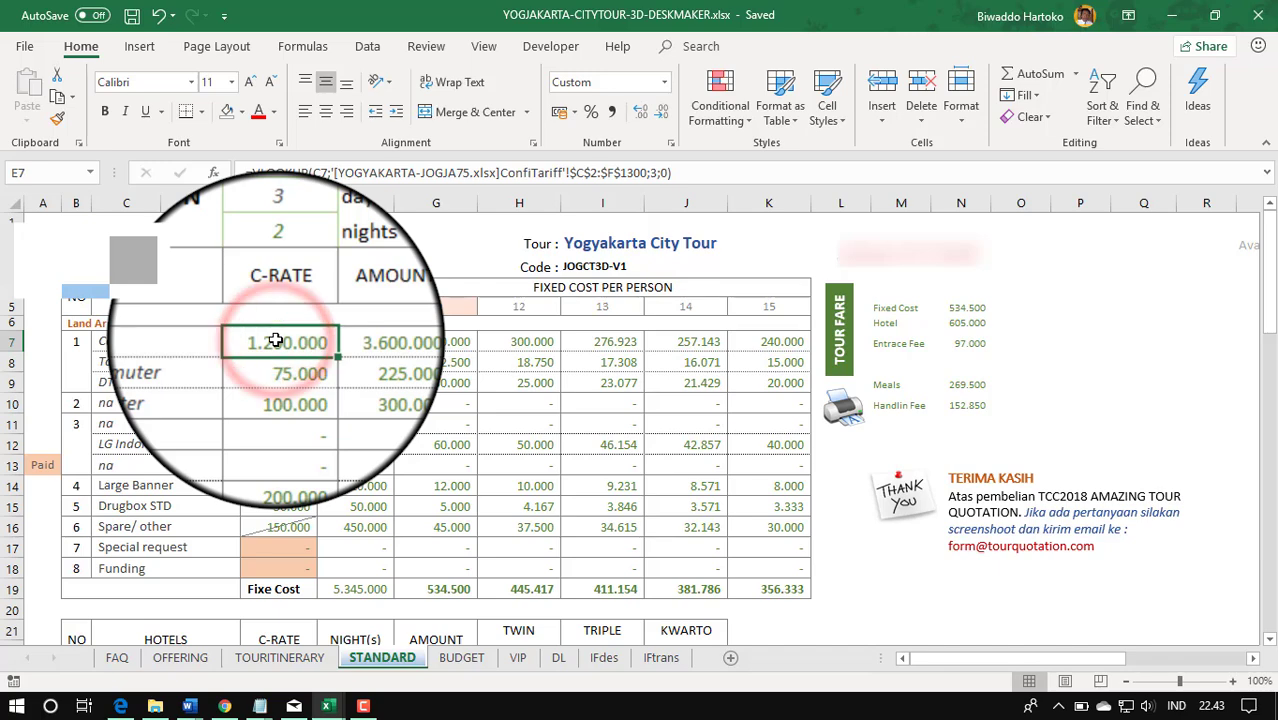
pyautogui.hotkey('ctrl', 'c')
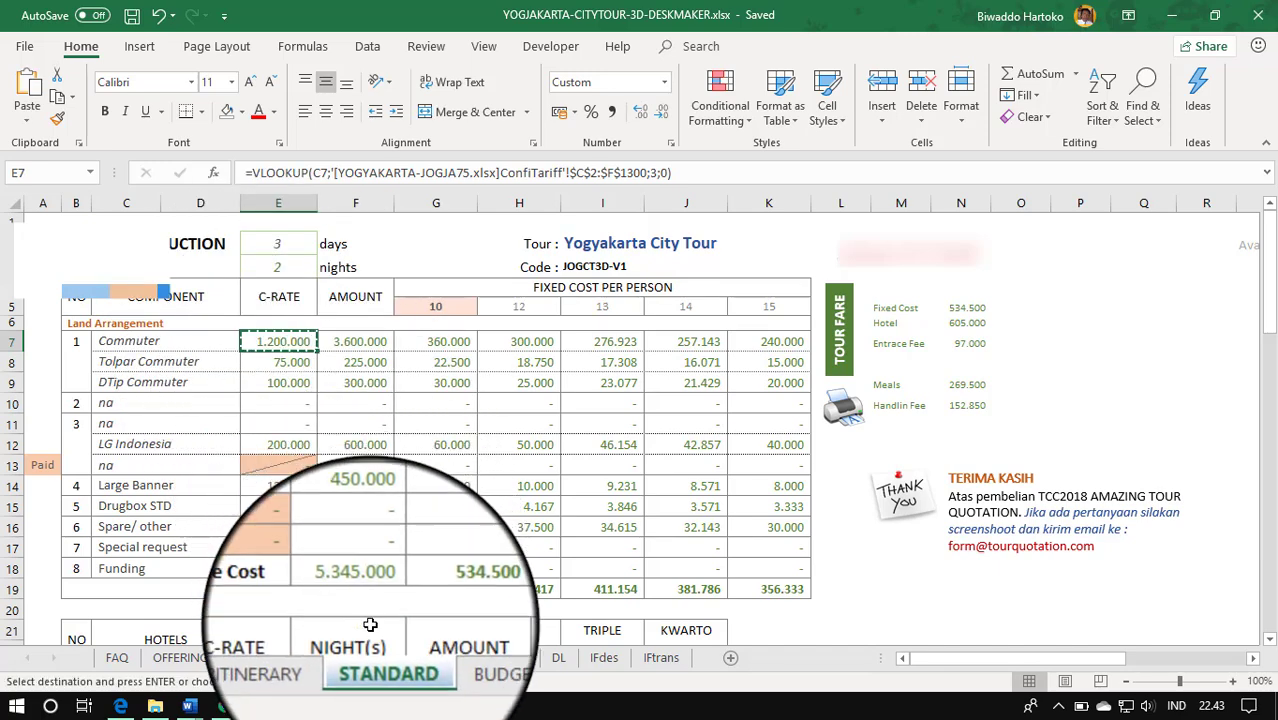
pyautogui.click(518, 658)
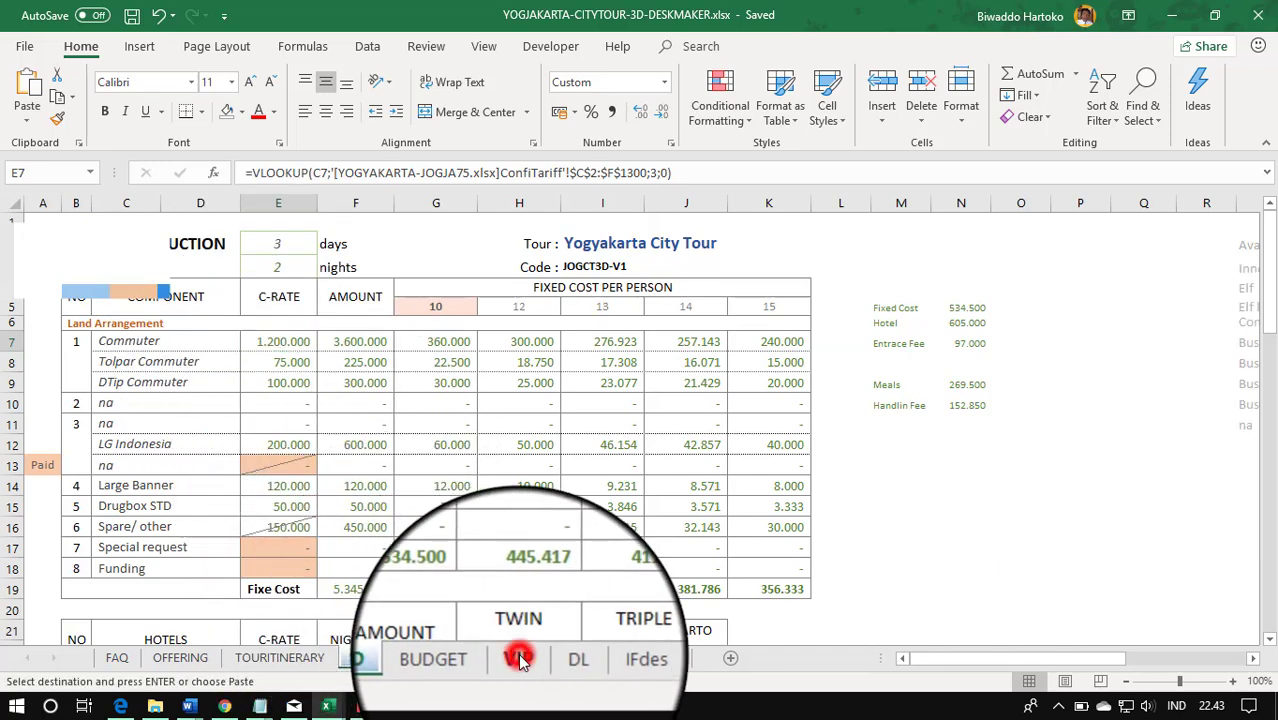
pyautogui.click(278, 340)
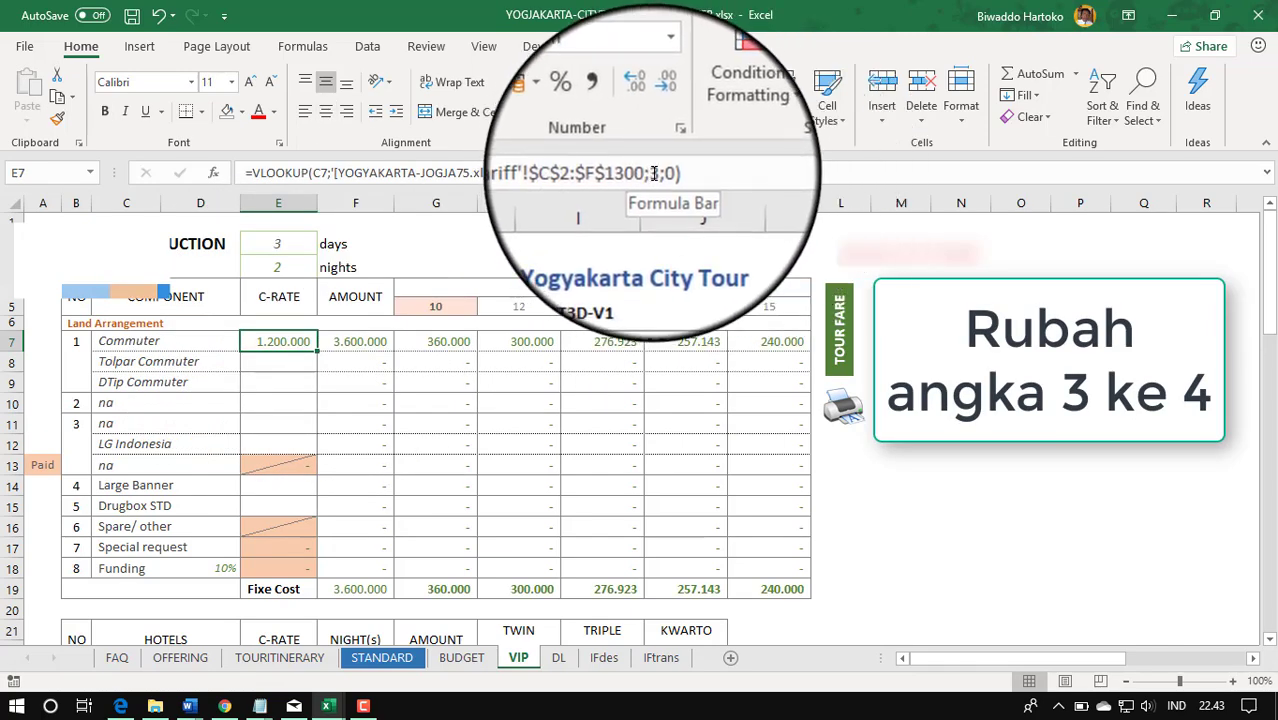
pyautogui.doubleClick(651, 172)
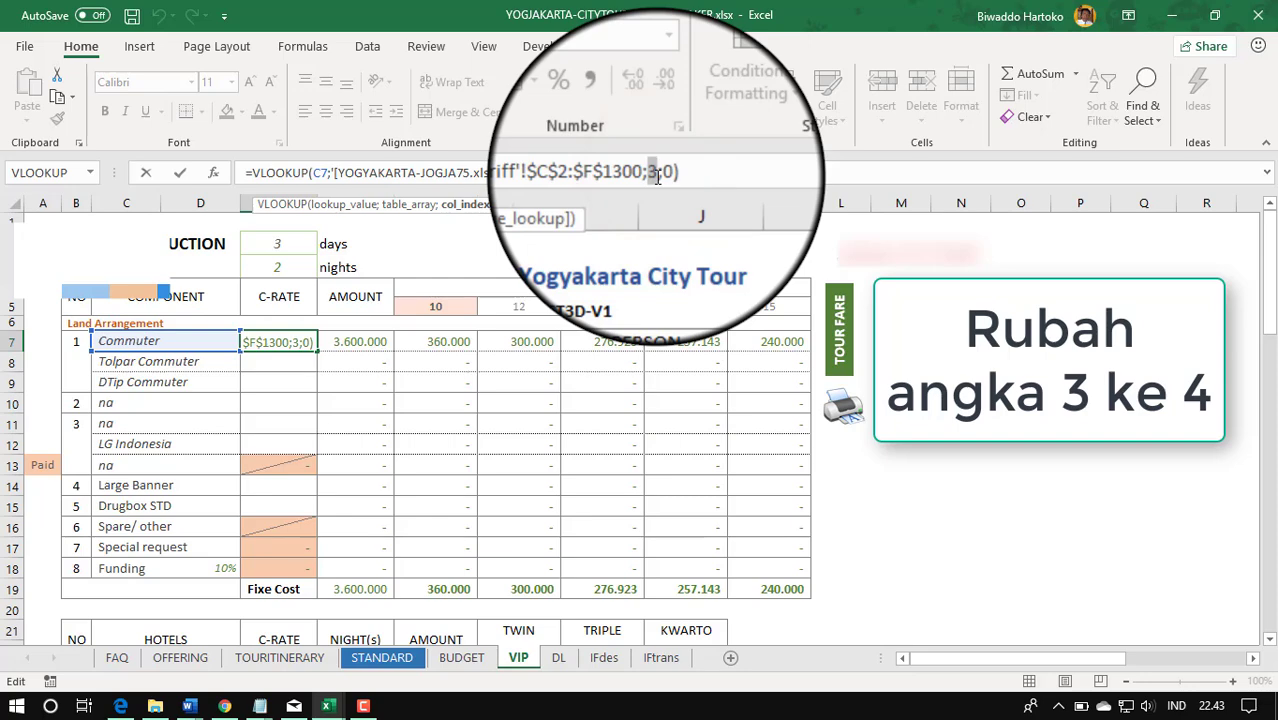
pyautogui.write('4')
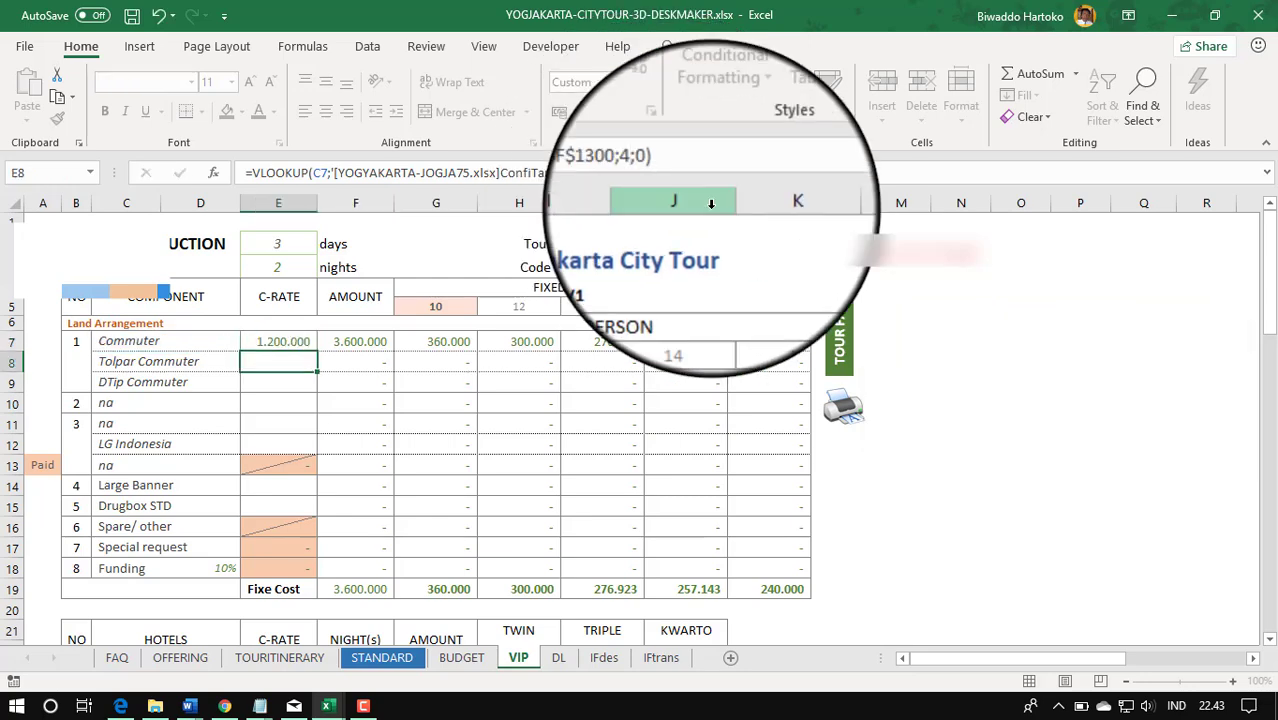
# - Fill VIP's E7 lookup down the land arrangement rates through E12 and give E8's top border the finest dotted line
pyautogui.click(300, 343)
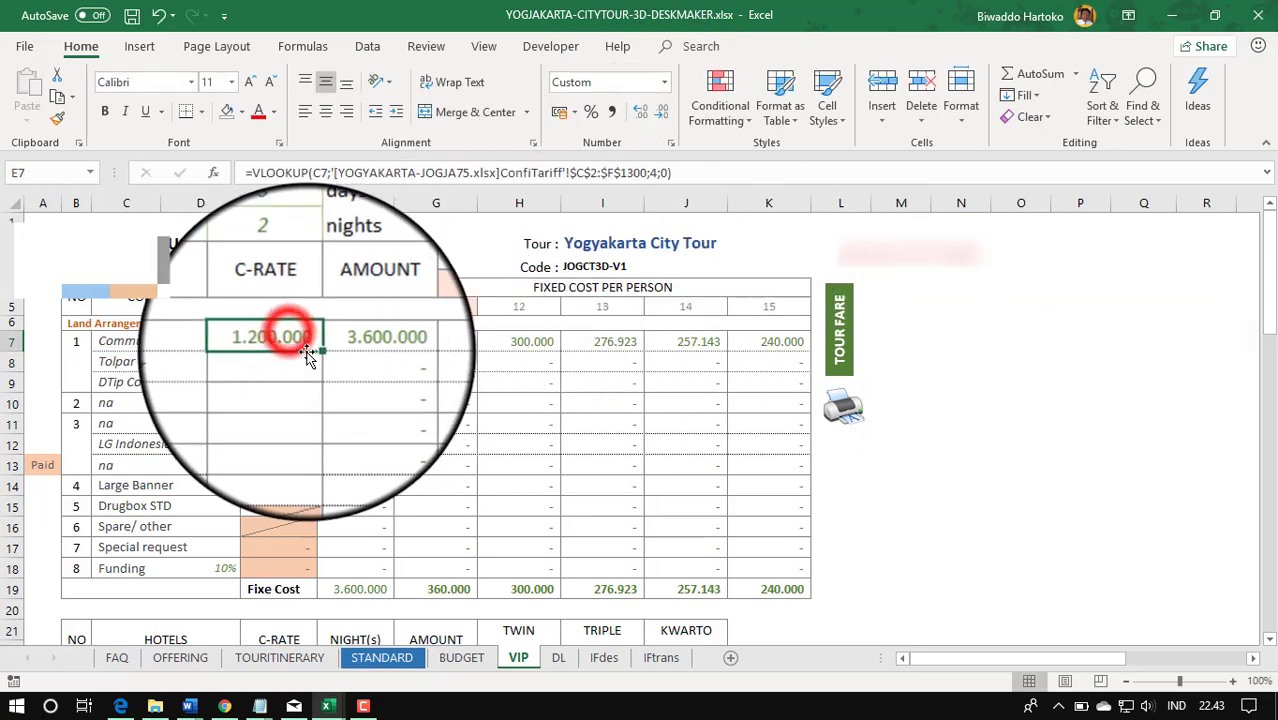
pyautogui.moveTo(316, 348); pyautogui.dragTo(287, 416)
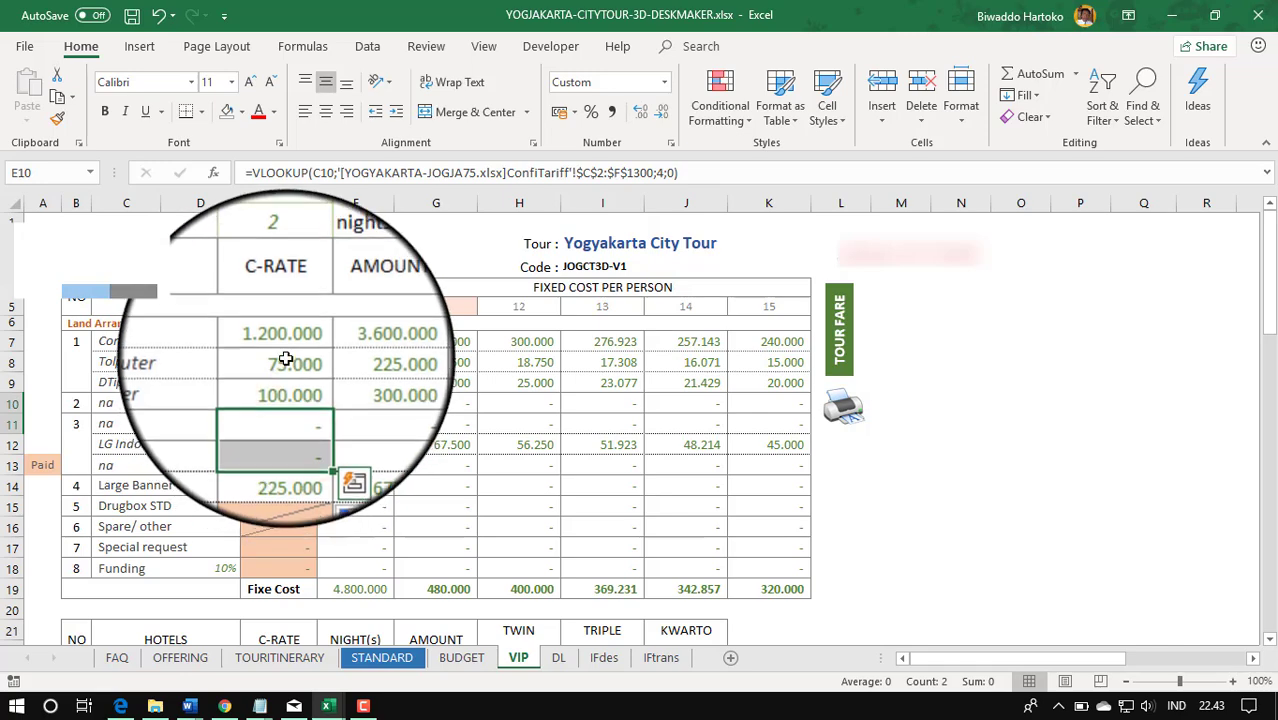
pyautogui.rightClick(286, 358)
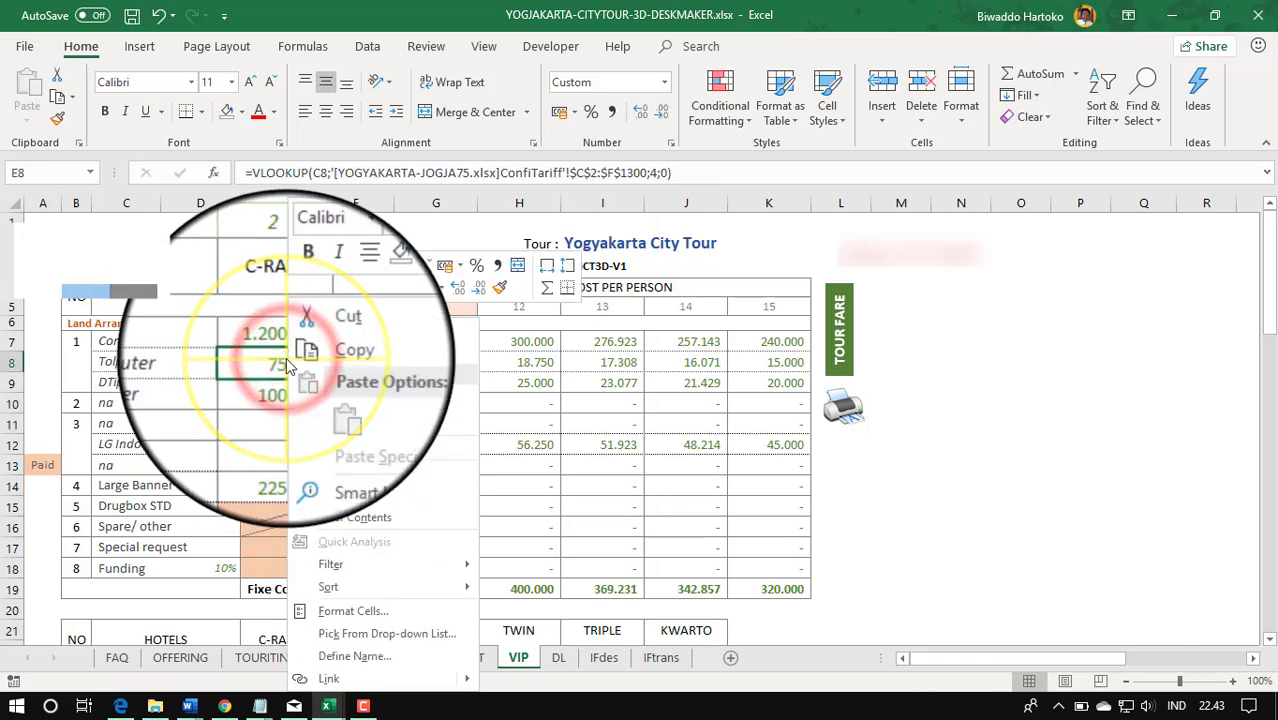
pyautogui.click(352, 608)
pyautogui.click(148, 352)
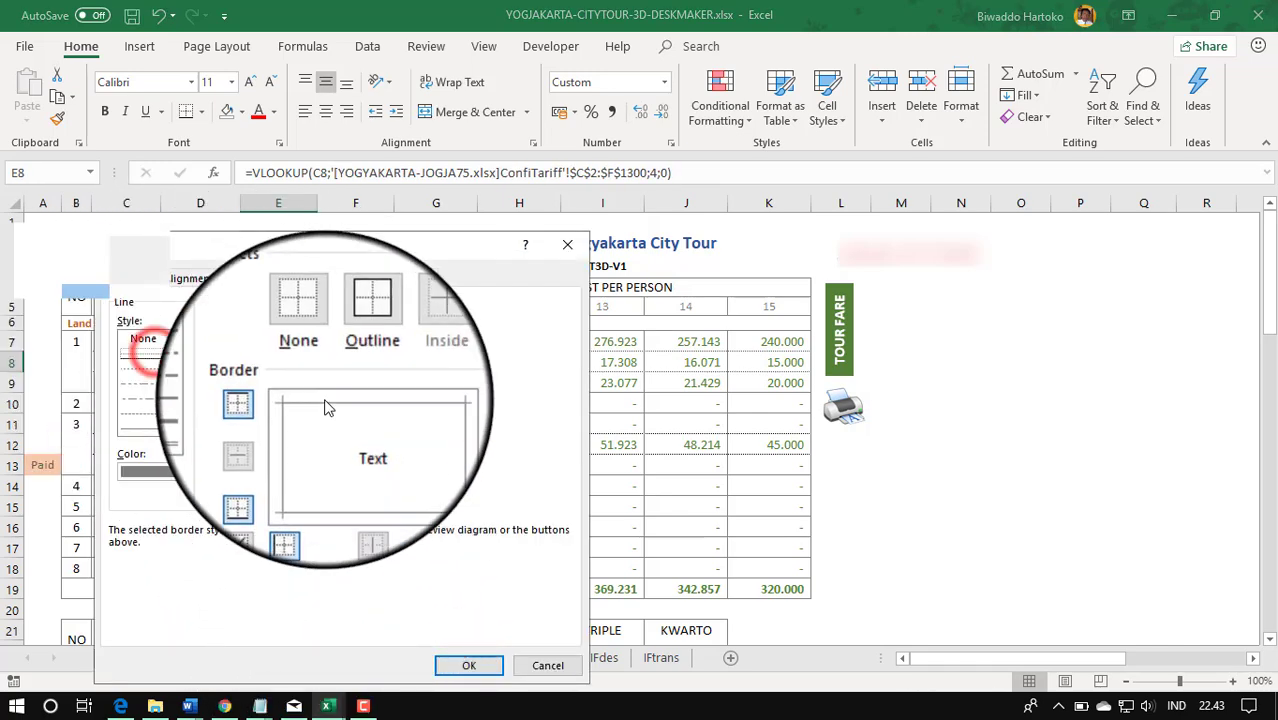
pyautogui.click(323, 395)
pyautogui.click(328, 468)
pyautogui.click(469, 665)
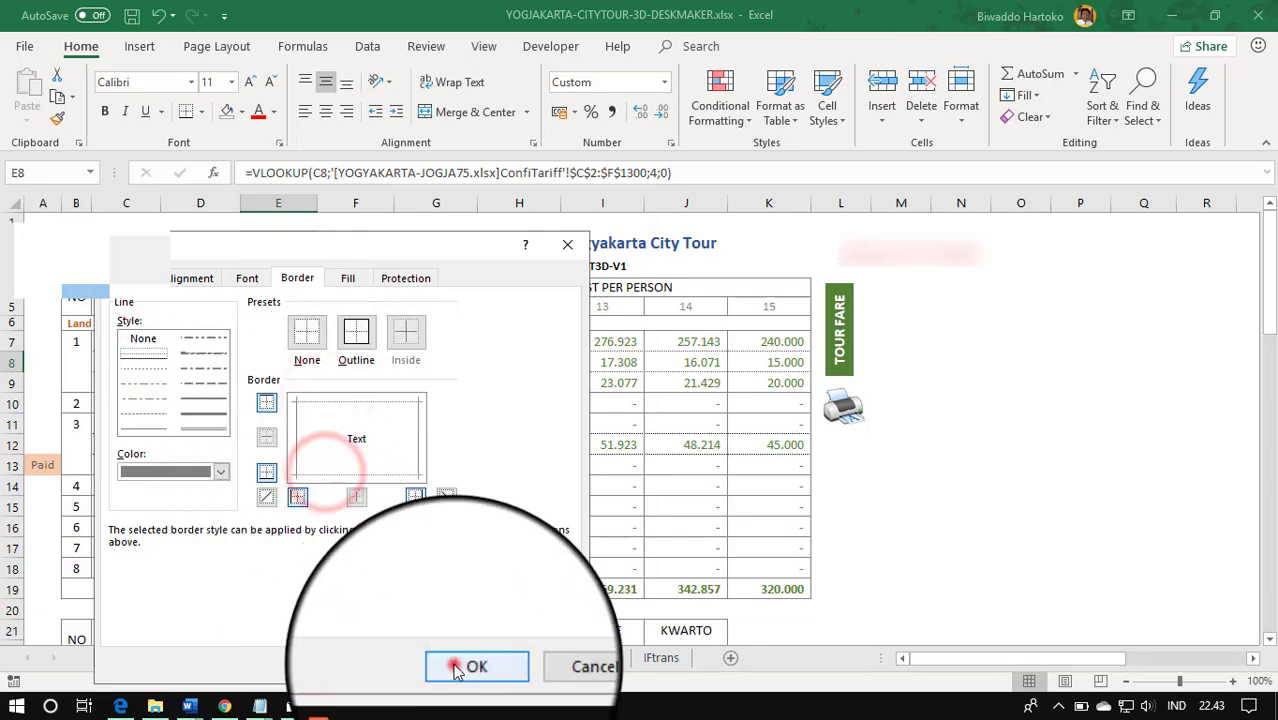
# - Copy the VIP lookups in E10:E11 into the Large Banner and Drugbox STD rate cells E14:E15
pyautogui.moveTo(280, 402); pyautogui.dragTo(283, 418)
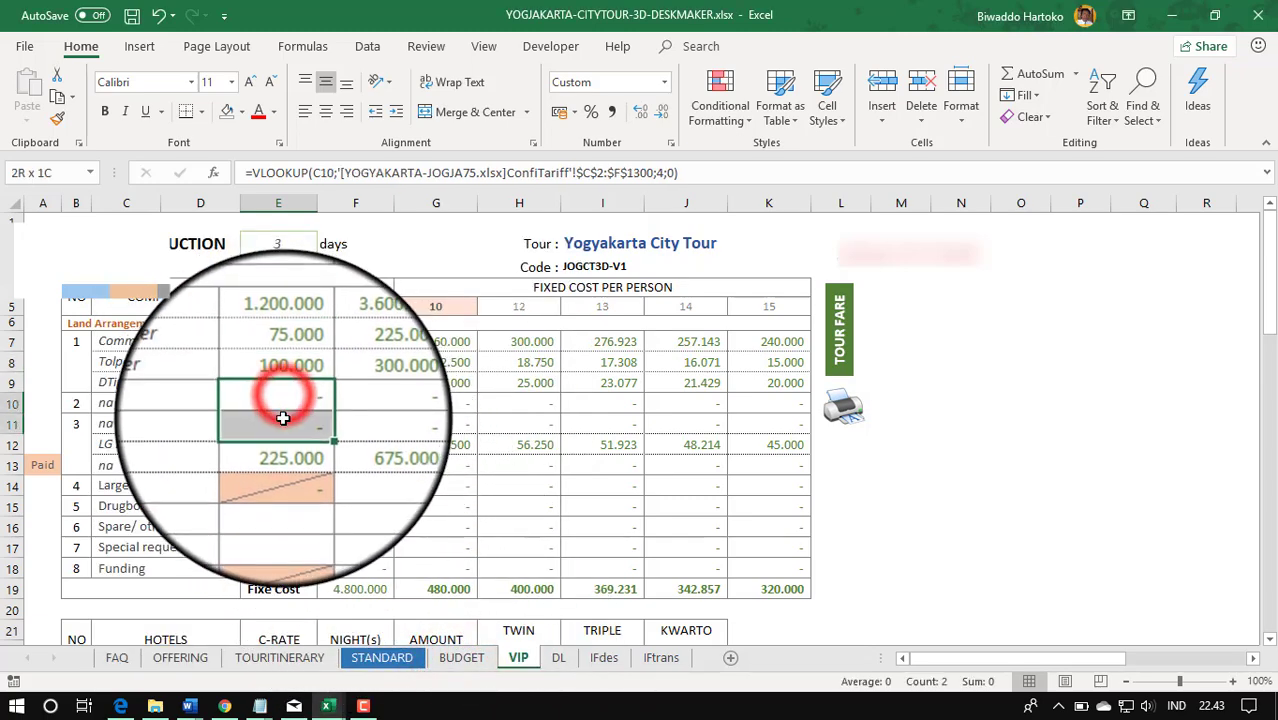
pyautogui.hotkey('ctrl', 'c')
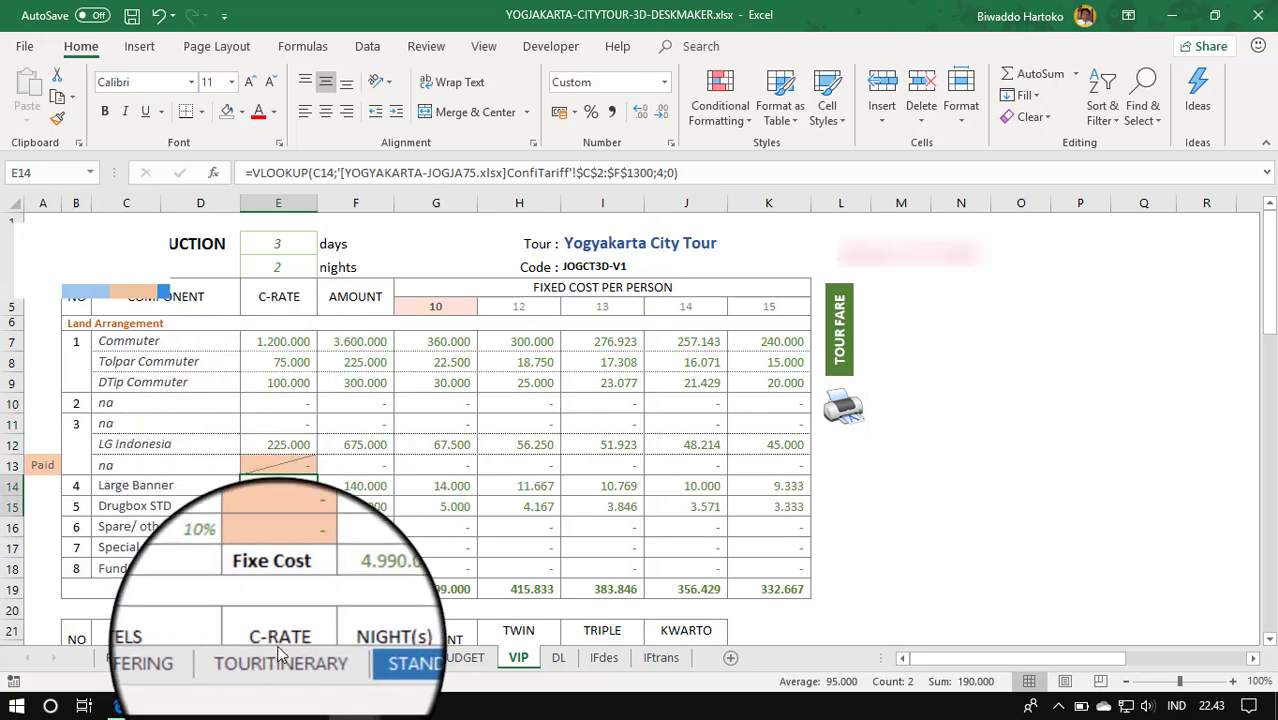
# - Copy the STANDARD sheet's Spare/other rate formula in E16 into the VIP sheet's E16 and set its column index to 4
pyautogui.click(370, 658)
pyautogui.click(274, 524)
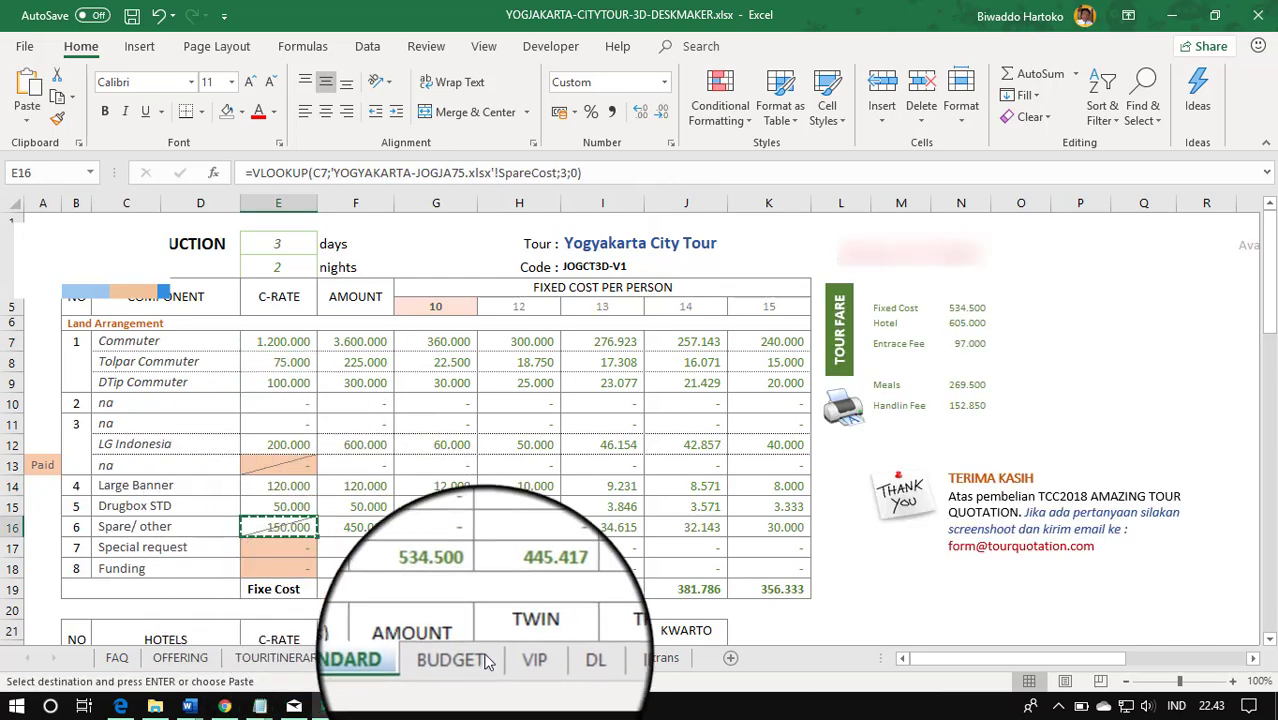
pyautogui.click(519, 658)
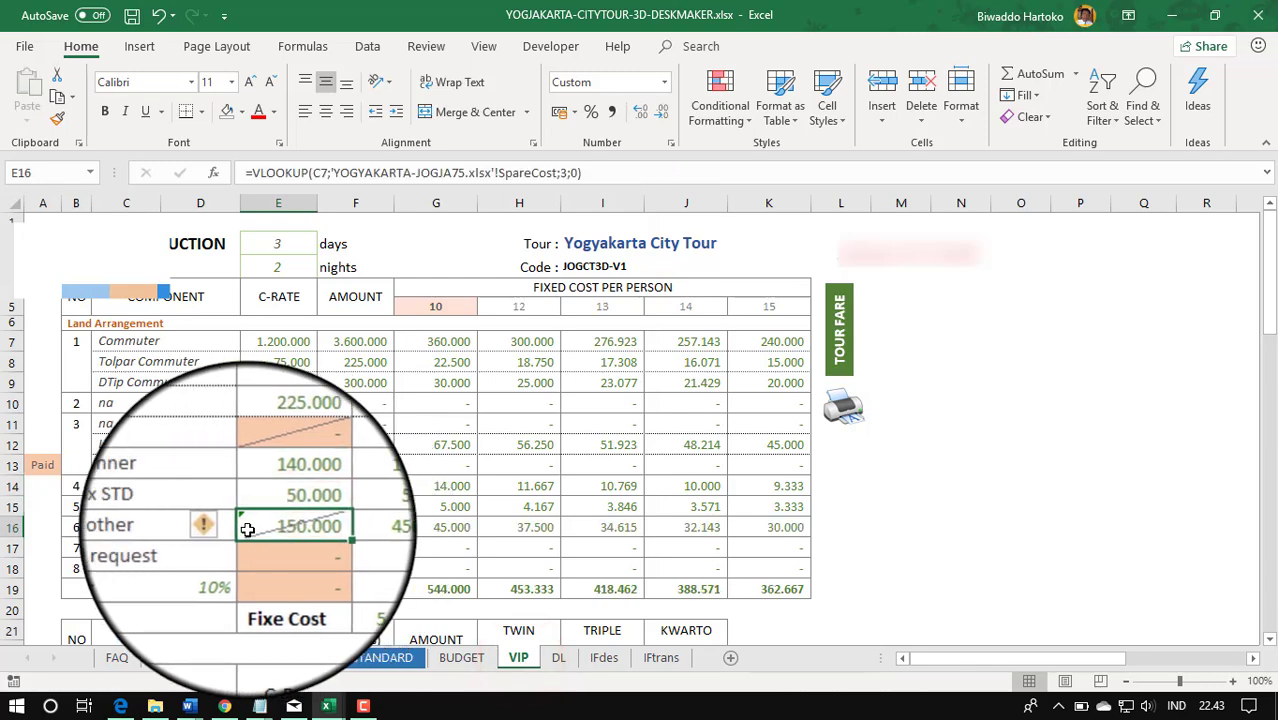
pyautogui.click(563, 170)
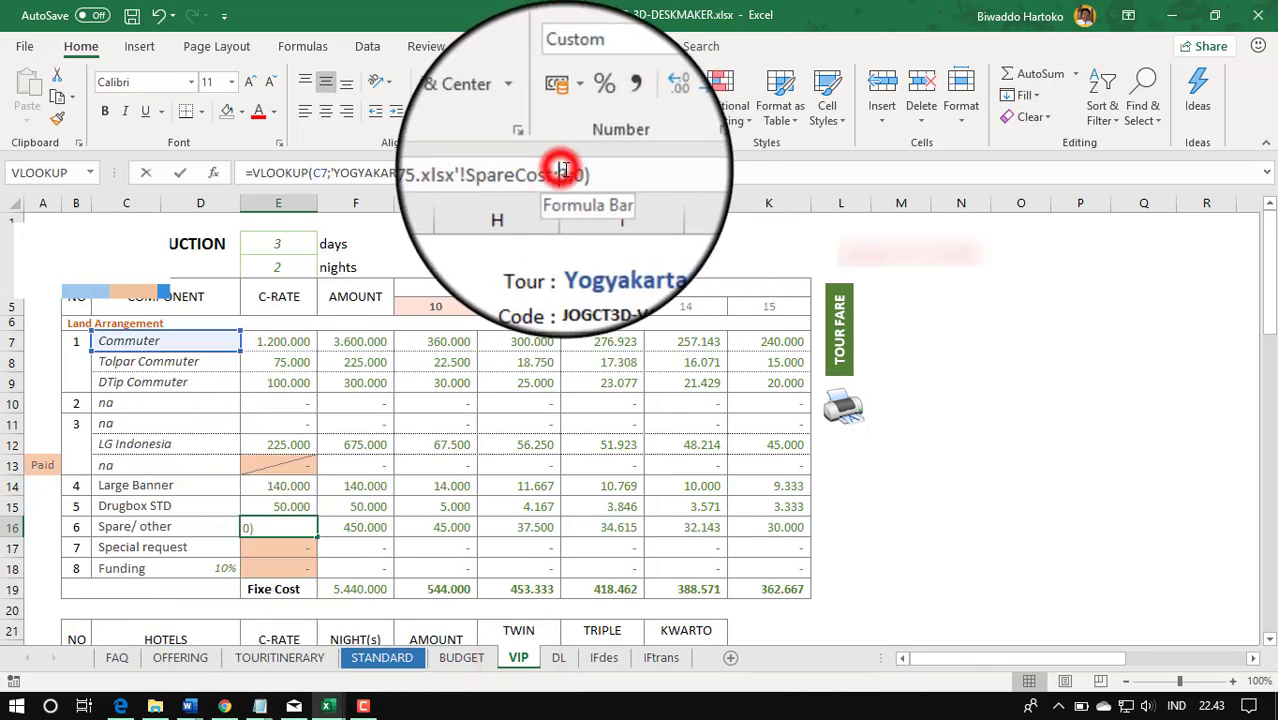
pyautogui.doubleClick(564, 172)
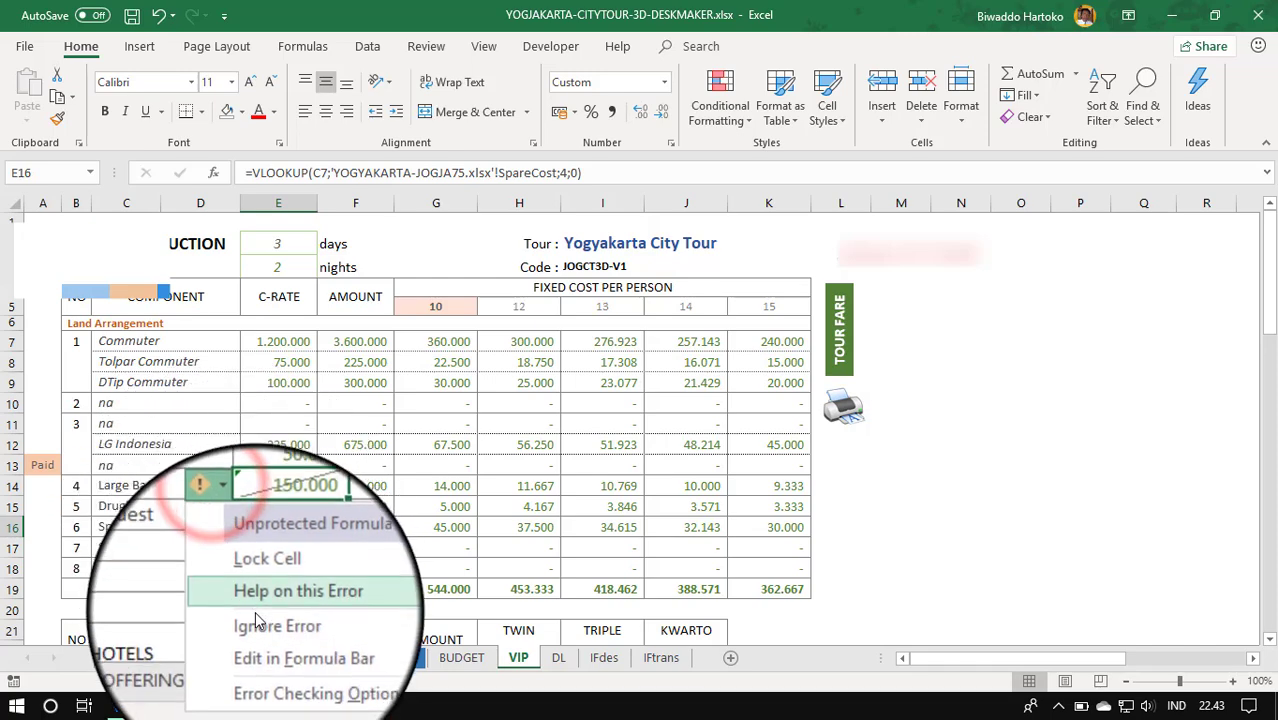
# - Copy STANDARD's hotel and breakfast lookups in E23:E24 into the same VIP cells and set the E23 hotel rate's column index to 4
pyautogui.scroll(-2, 308, 542)
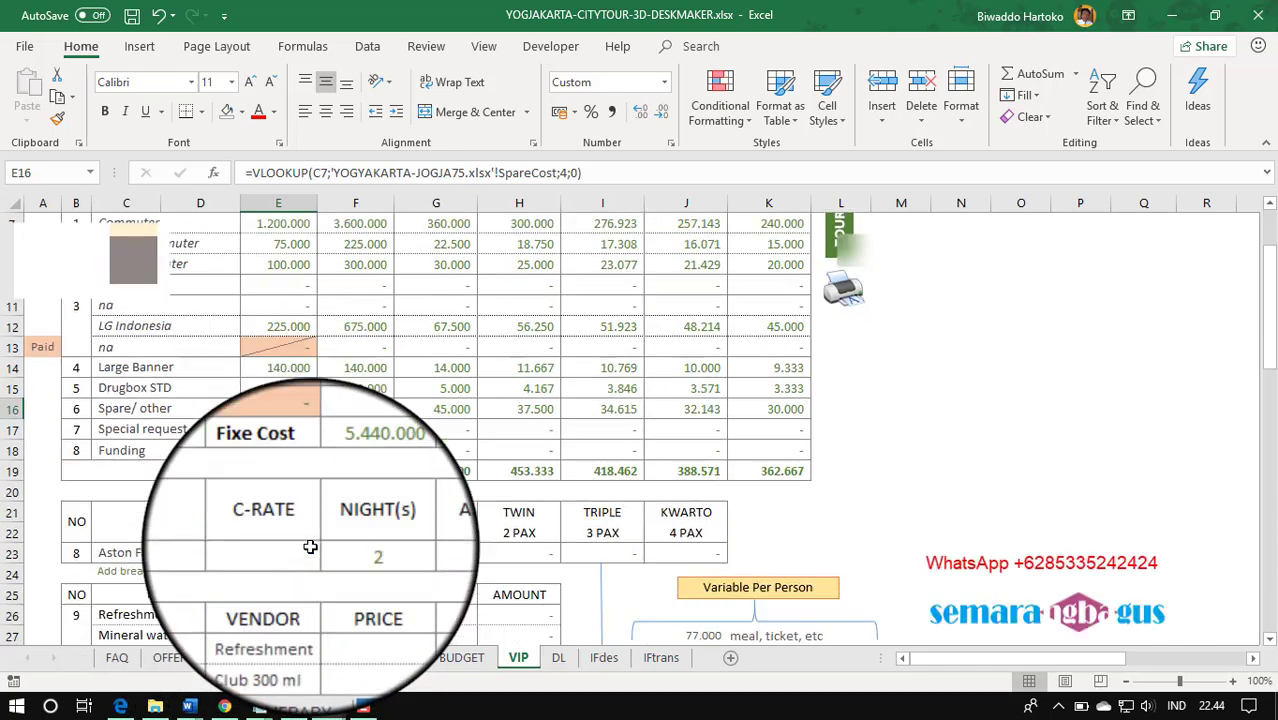
pyautogui.click(420, 657)
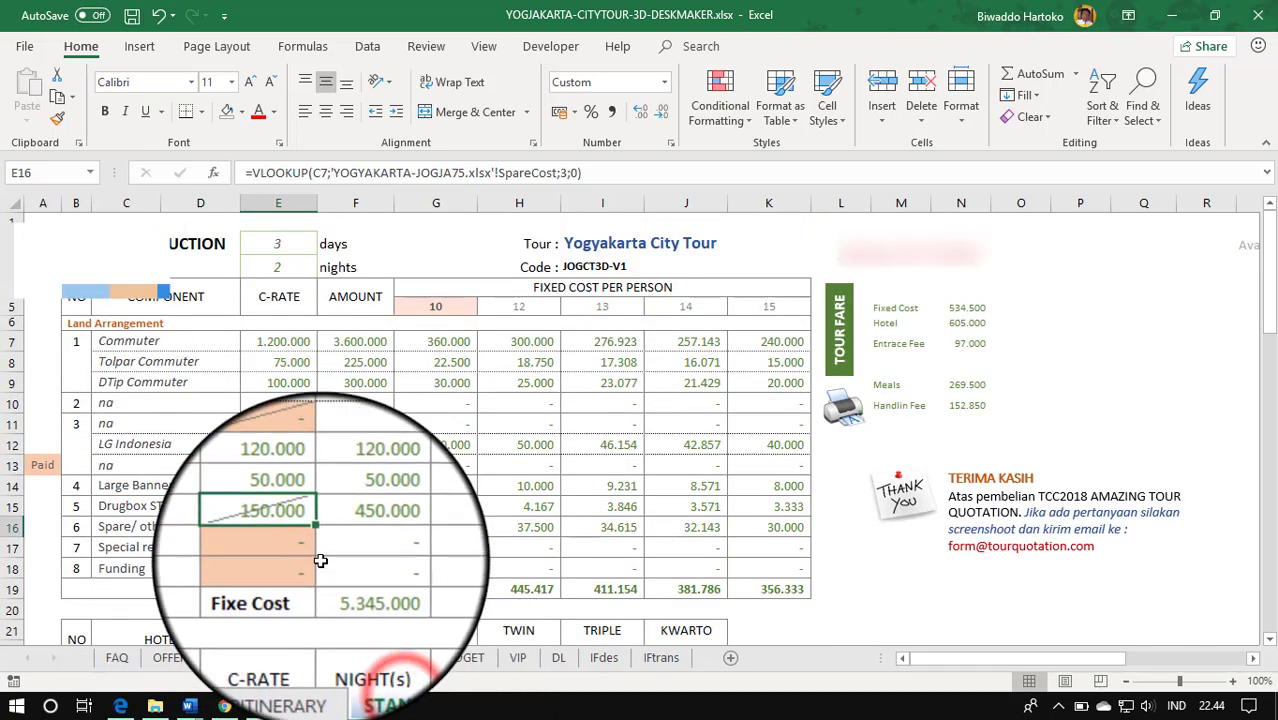
pyautogui.moveTo(290, 492); pyautogui.dragTo(290, 509)
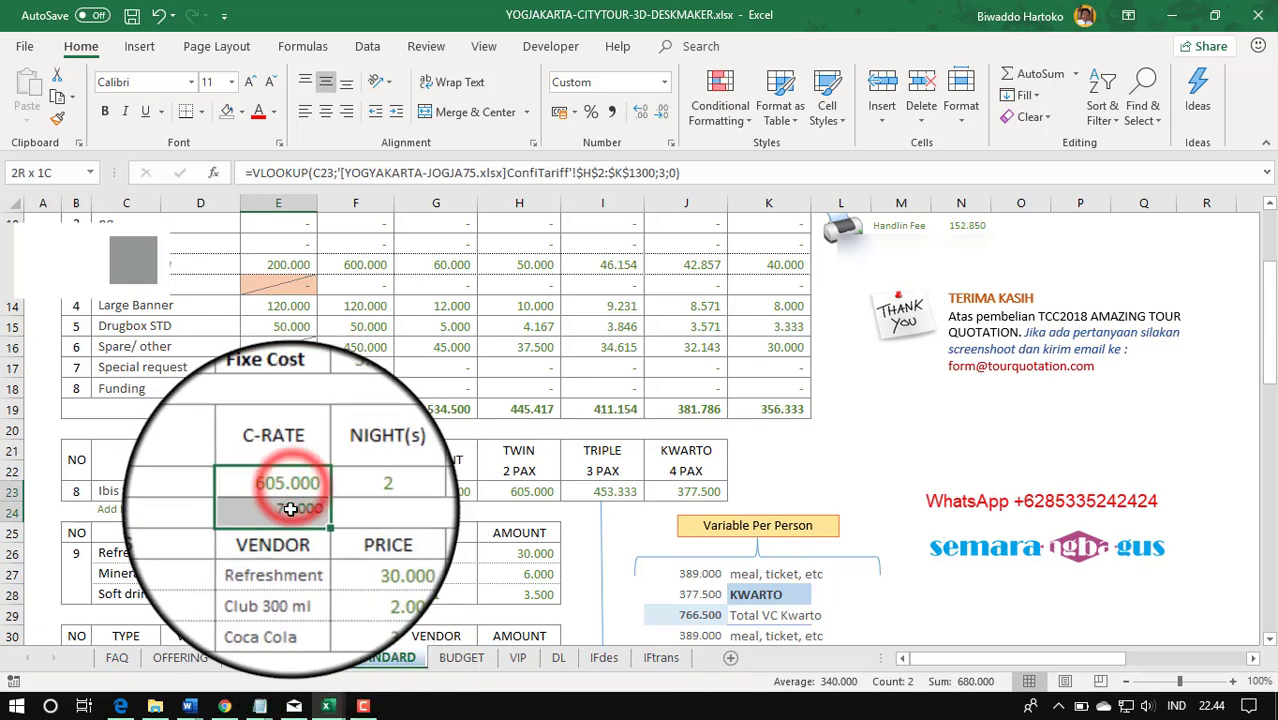
pyautogui.hotkey('ctrl', 'c')
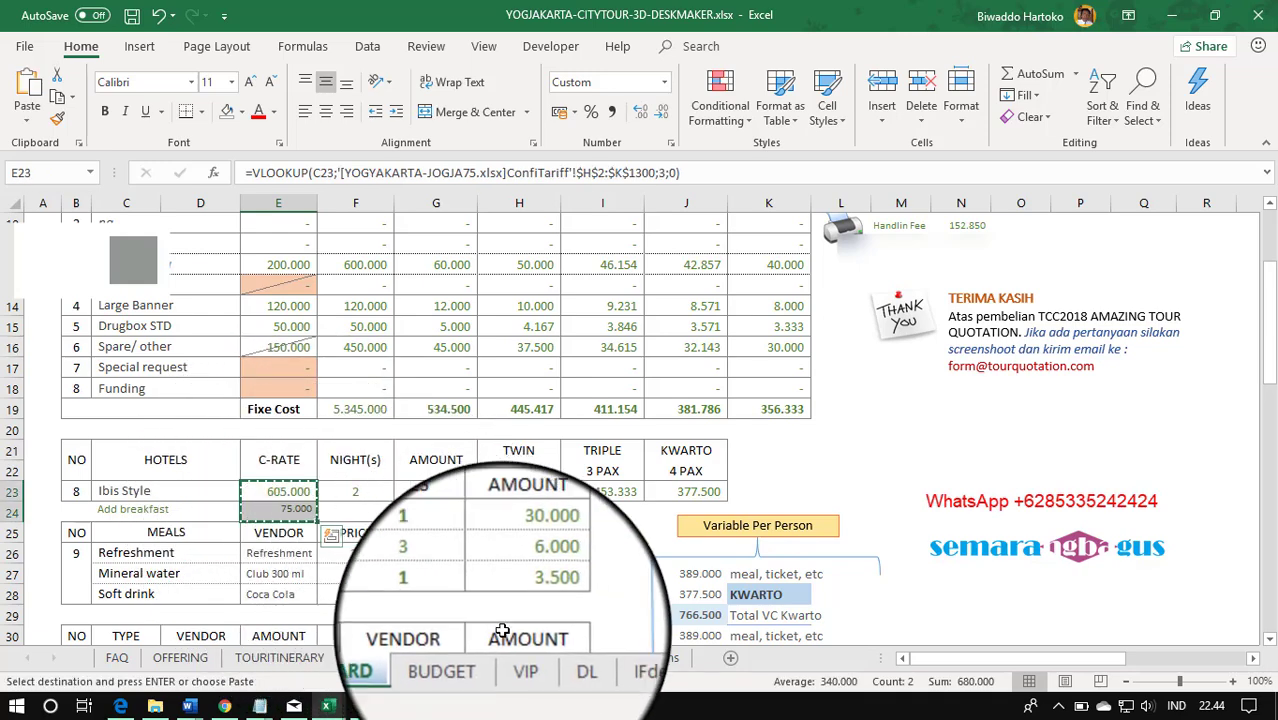
pyautogui.click(518, 658)
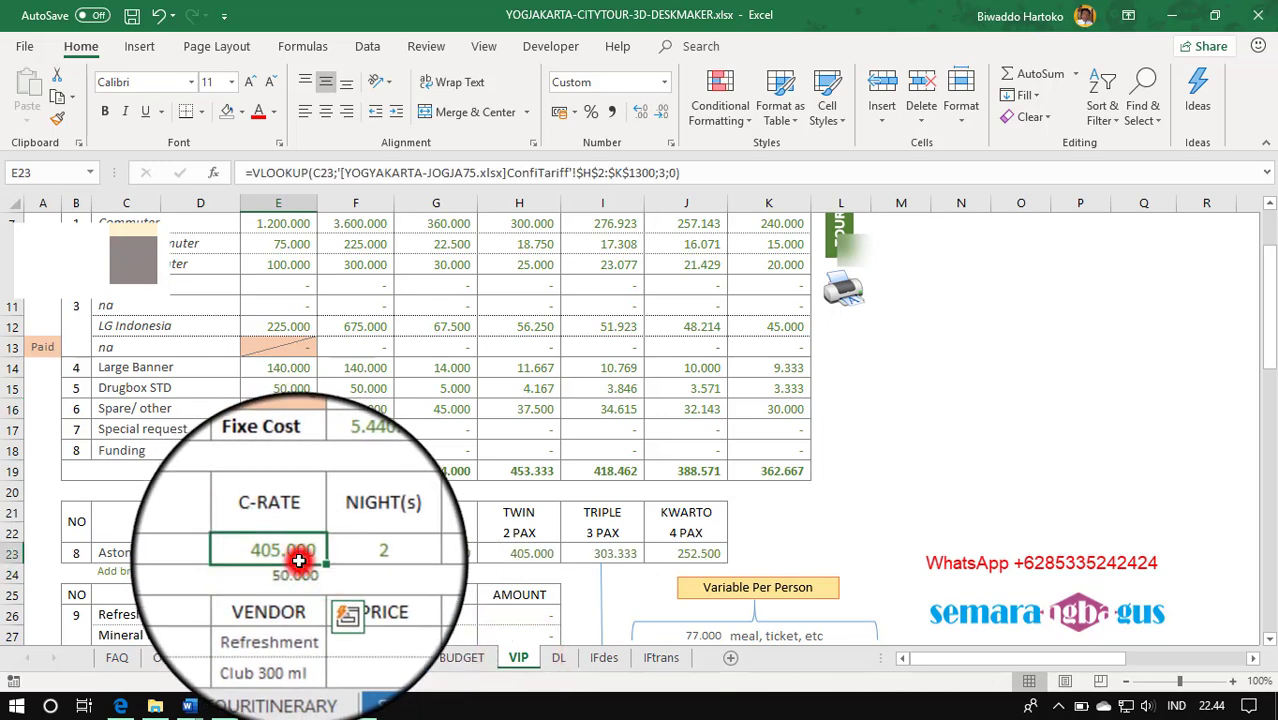
pyautogui.click(663, 172)
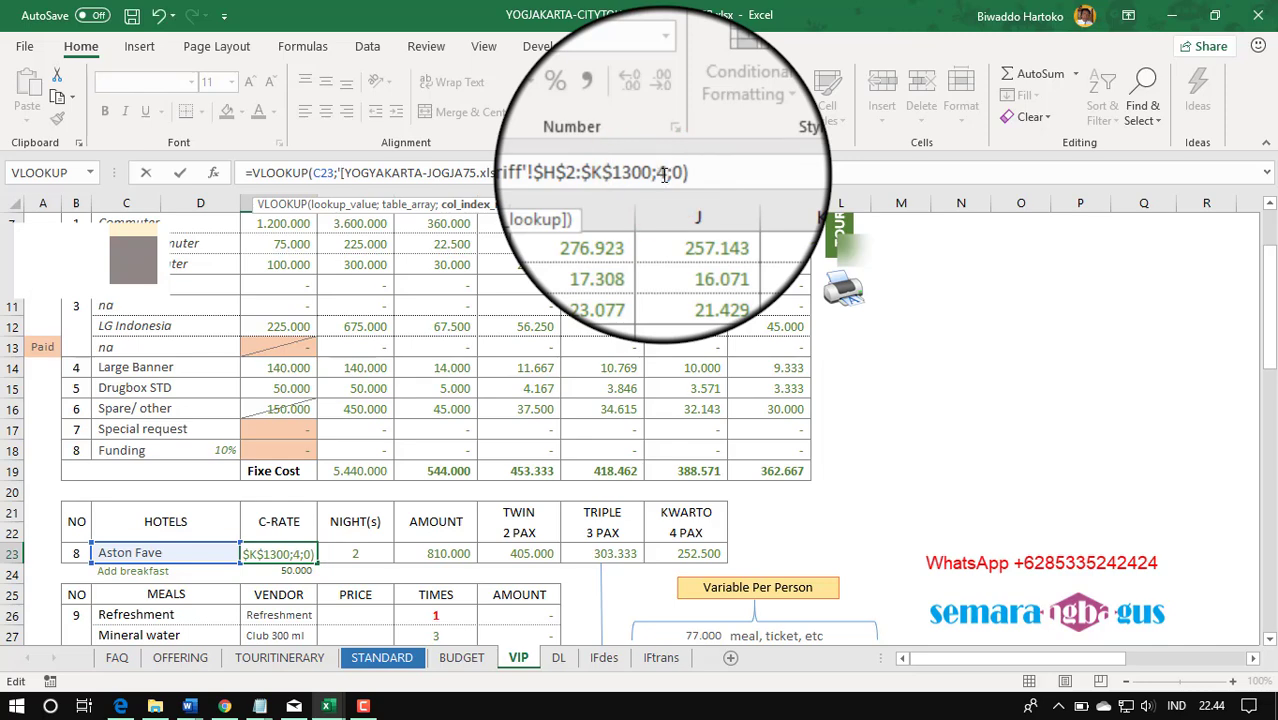
# - Copy STANDARD's Refreshment price formula in F26 into VIP's F26 and set its column index to 4
pyautogui.scroll(-2, 470, 420)
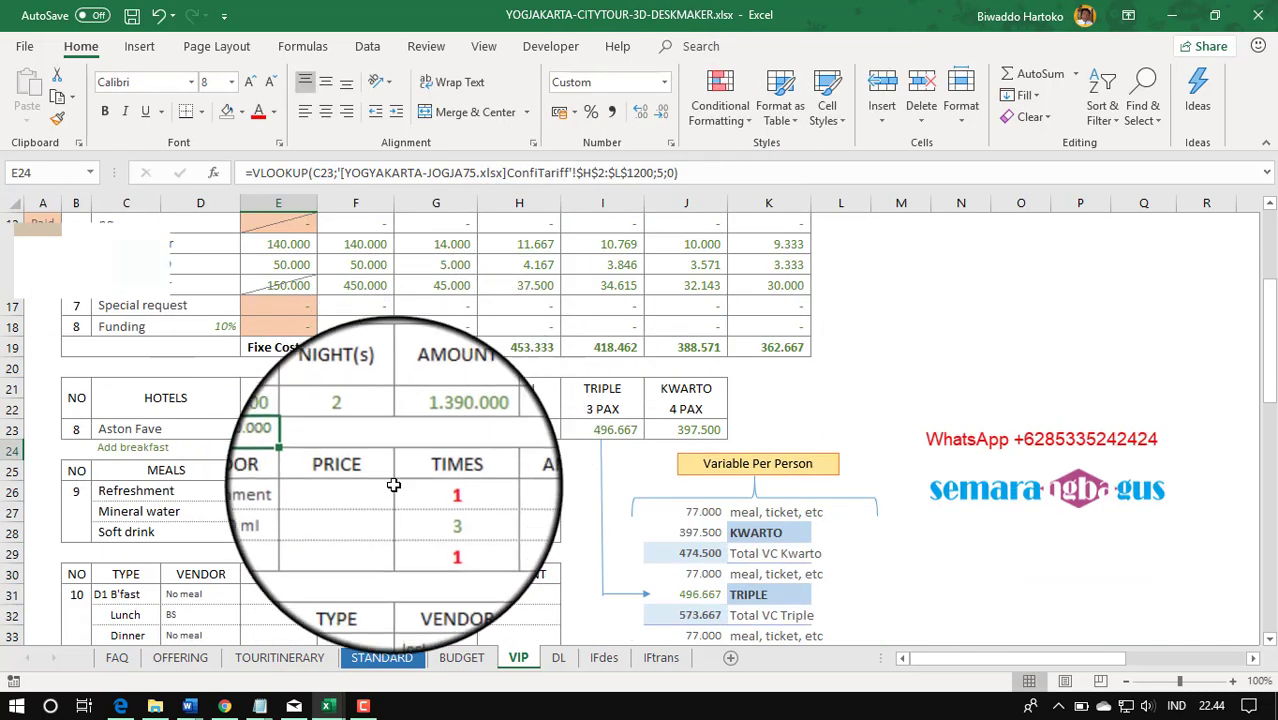
pyautogui.click(368, 492)
pyautogui.click(368, 664)
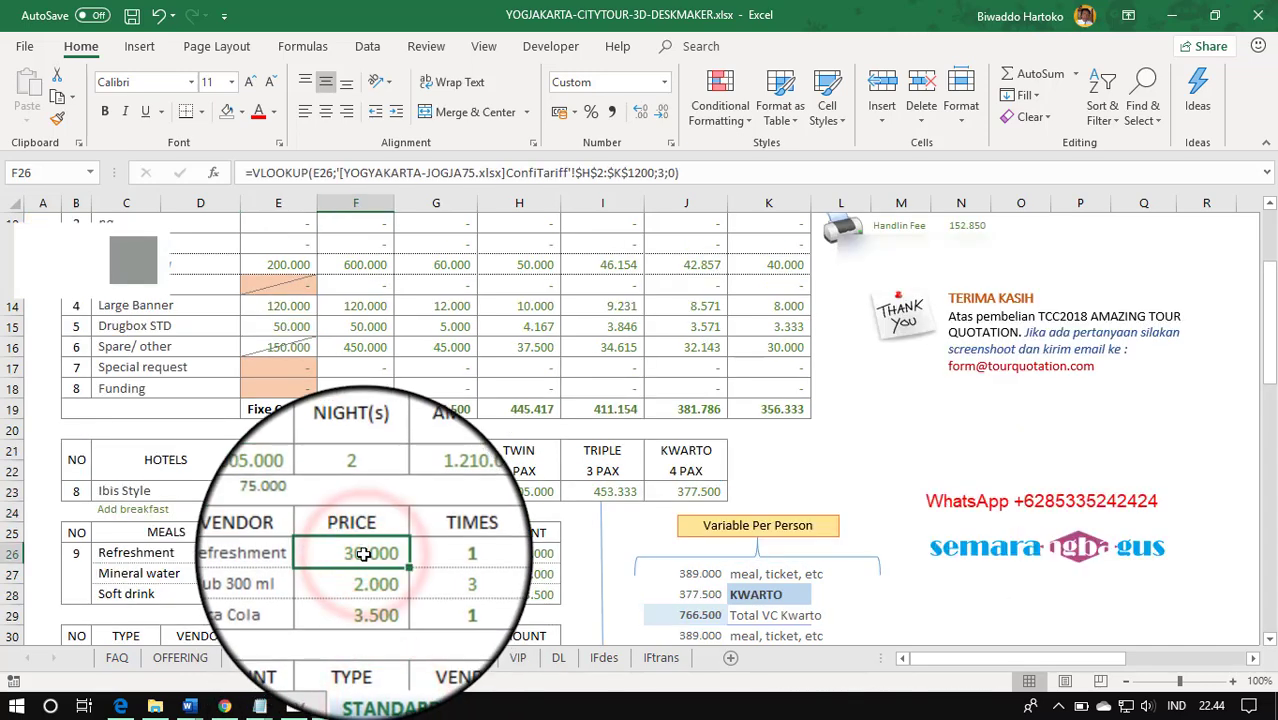
pyautogui.hotkey('ctrl', 'c')
pyautogui.click(517, 658)
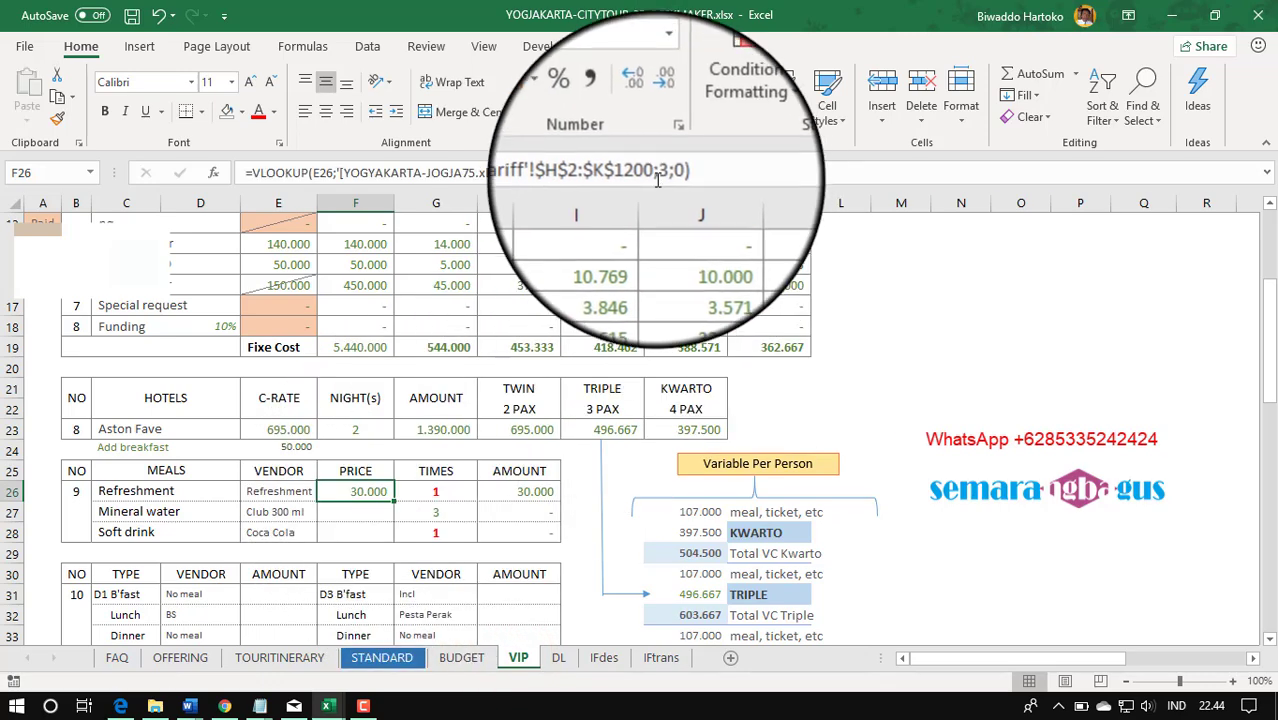
pyautogui.click(660, 172)
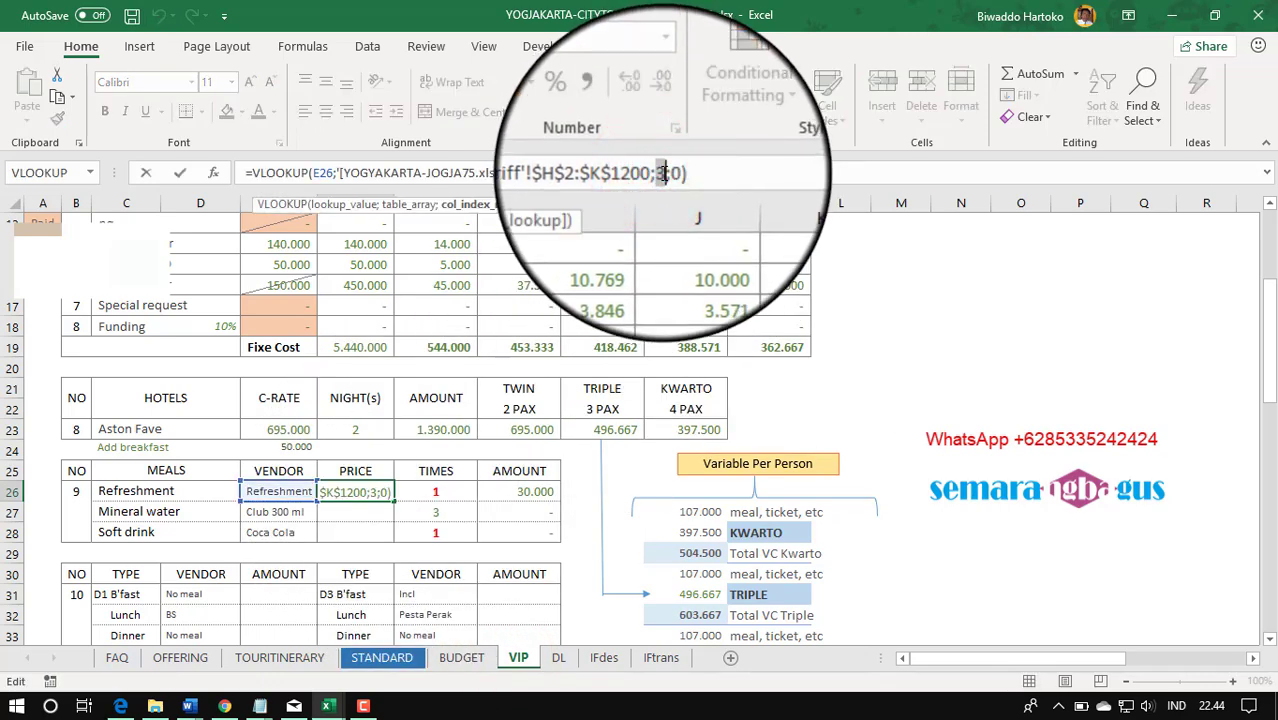
pyautogui.press('Return')
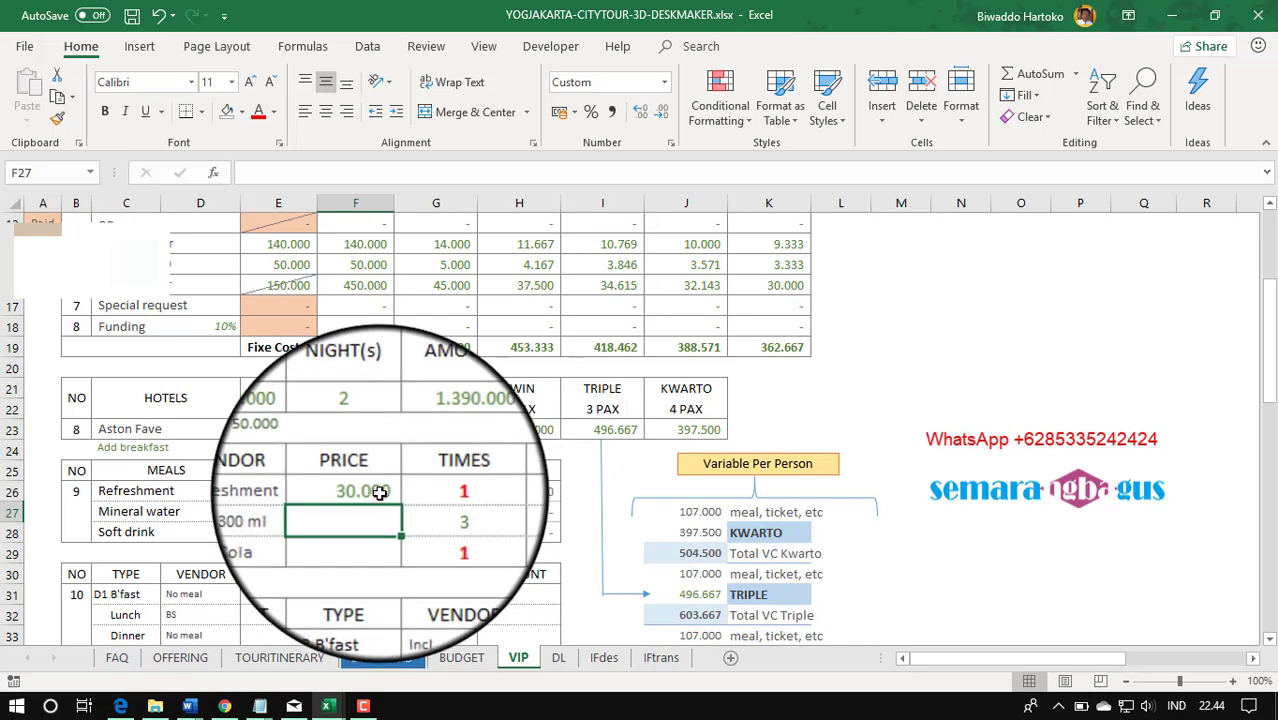
# - Fill VIP's F26 lookup down through F28, with finest dotted inner borders and a solid bottom border
pyautogui.click(389, 498)
pyautogui.moveTo(393, 500); pyautogui.dragTo(393, 536)
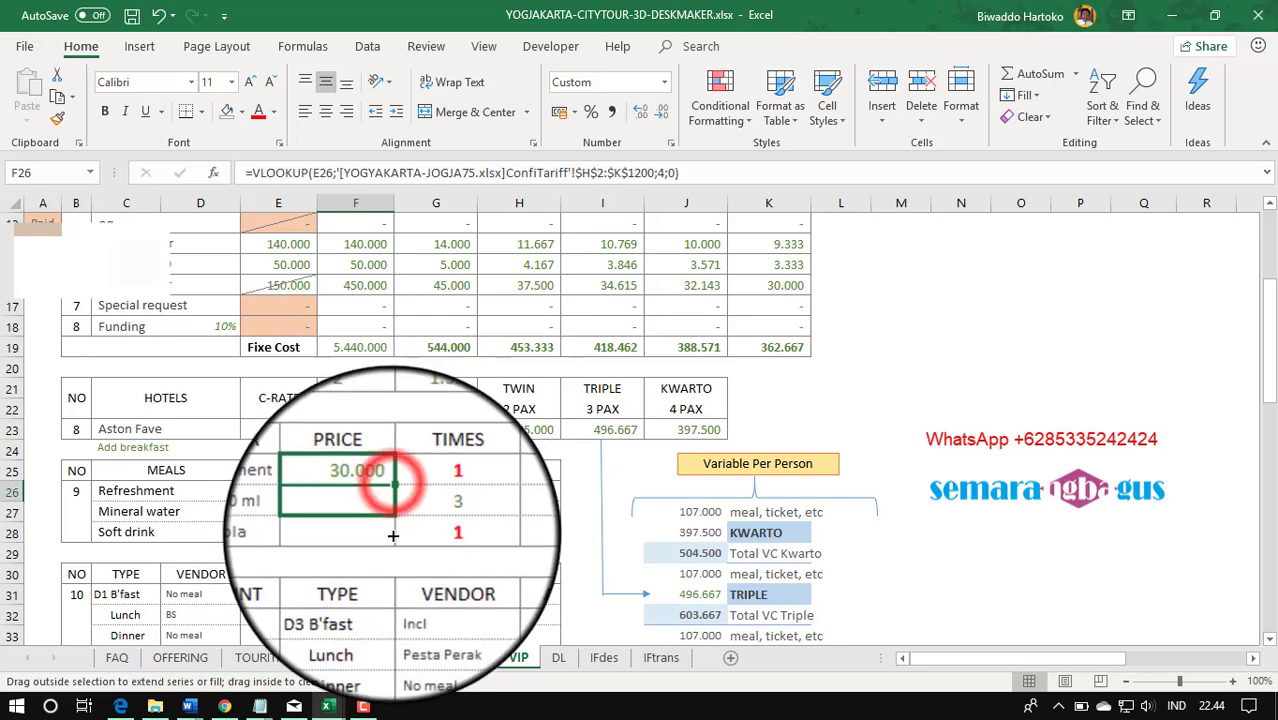
pyautogui.rightClick(386, 538)
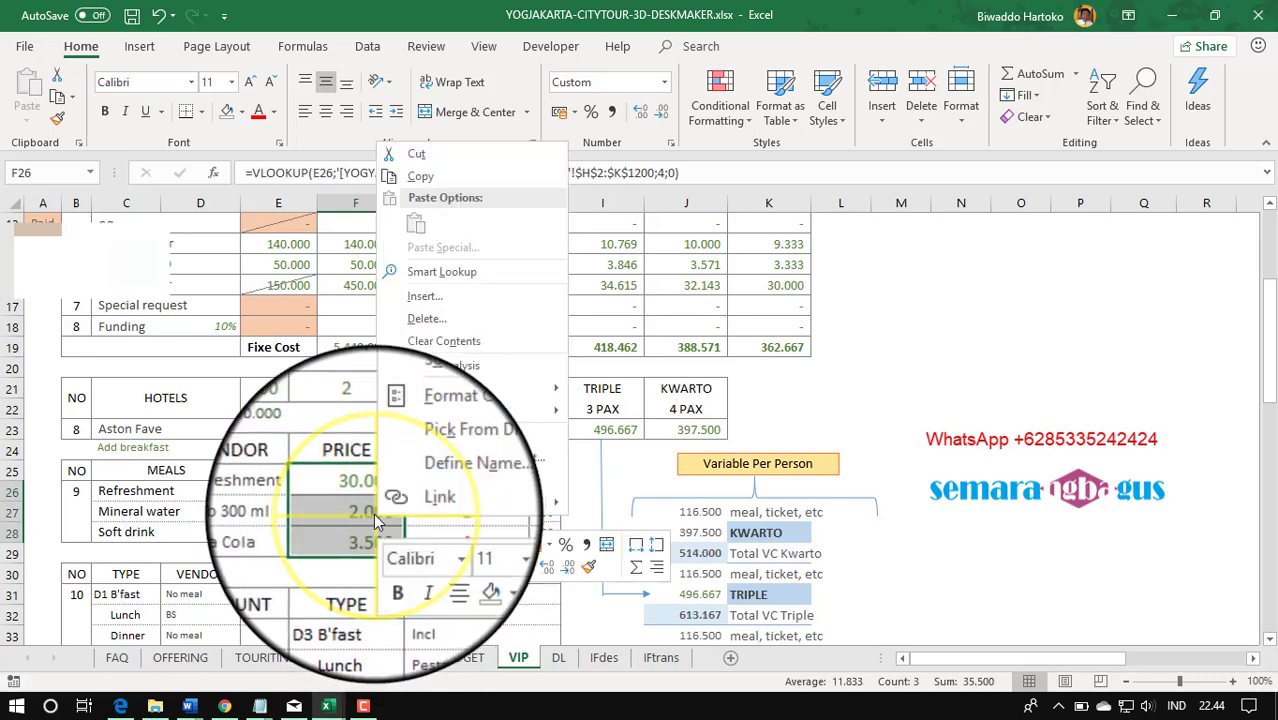
pyautogui.click(432, 440)
pyautogui.click(232, 316)
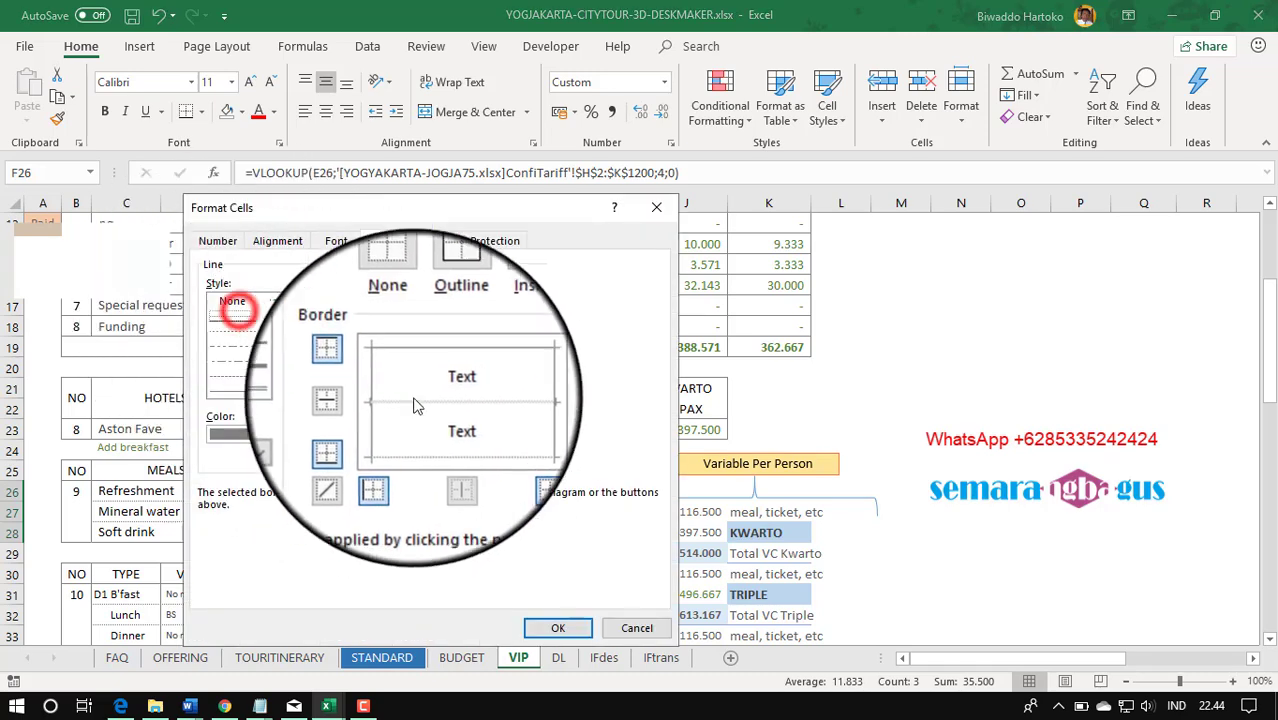
pyautogui.click(432, 402)
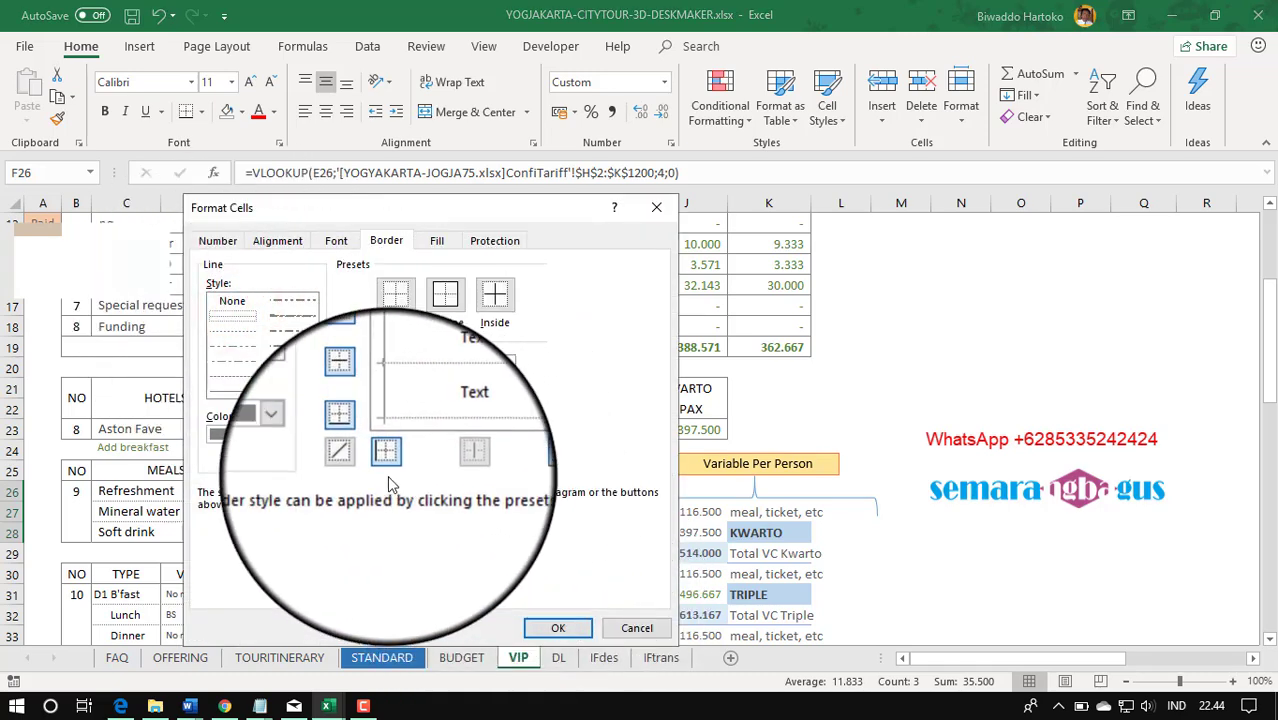
pyautogui.click(233, 374)
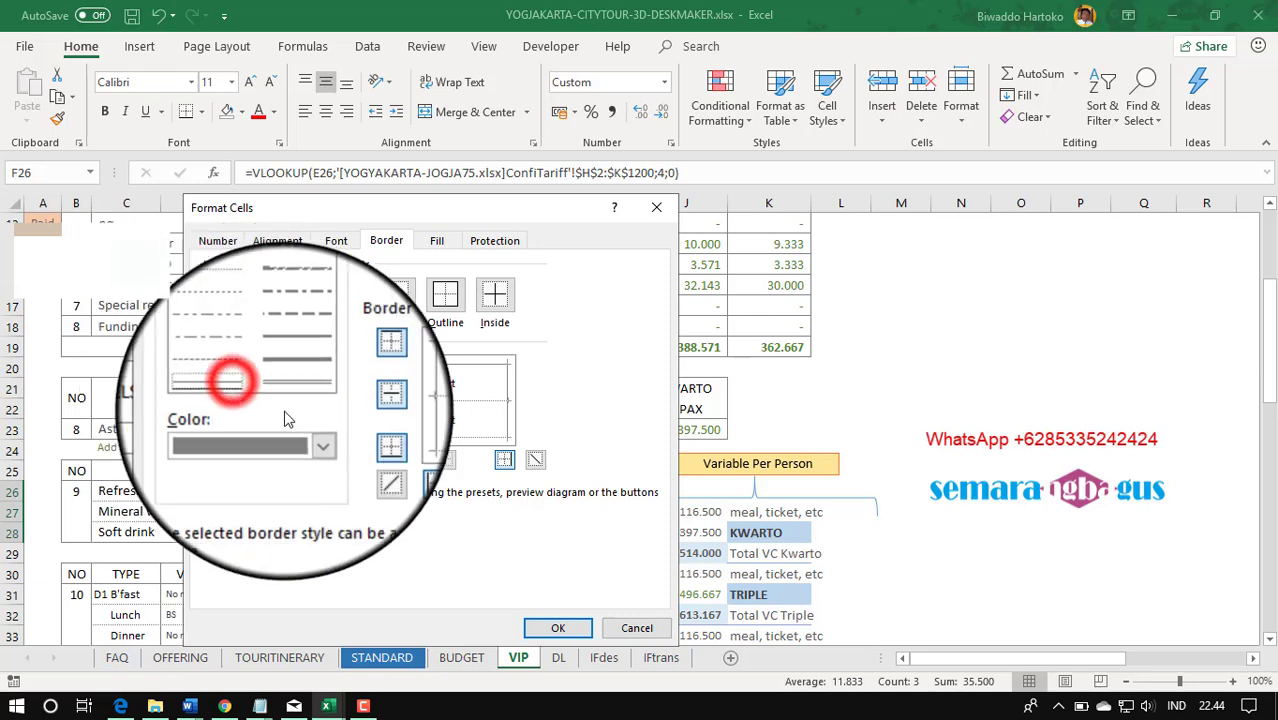
pyautogui.click(408, 441)
pyautogui.click(558, 627)
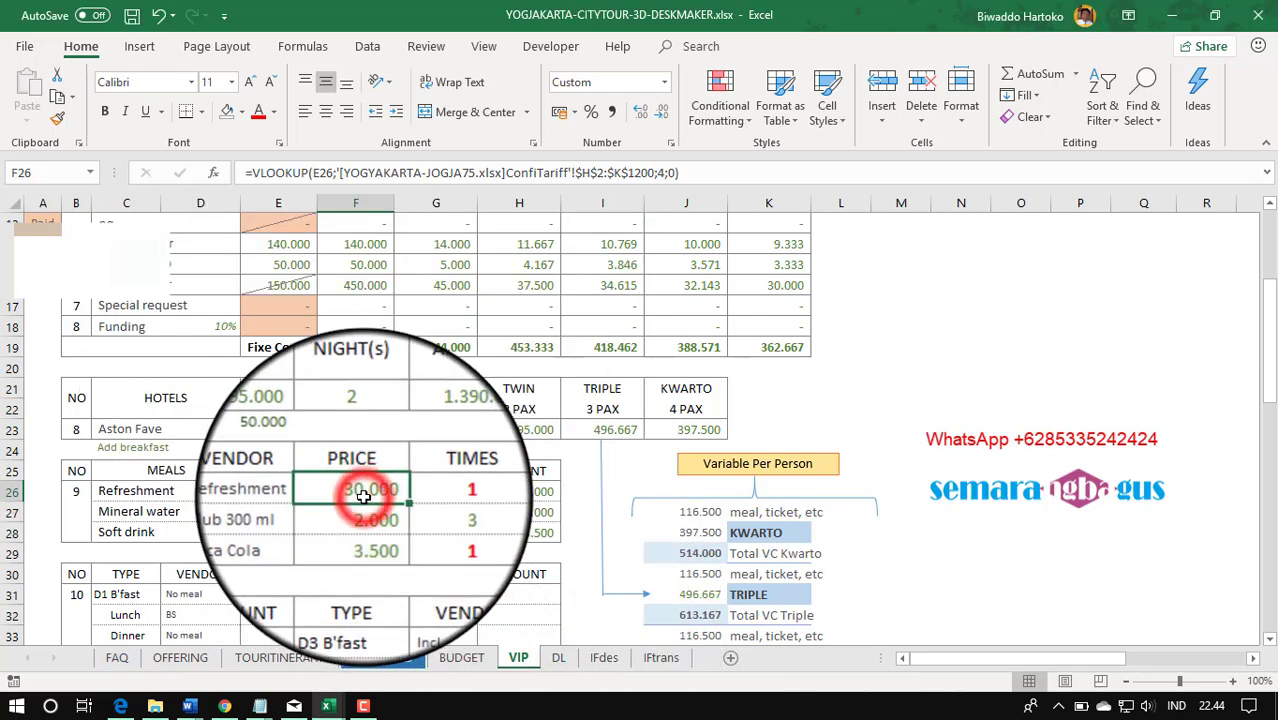
# - Copy the F26 lookup into E31 and fill it down the meal amounts through E36, with finest dotted inner borders
pyautogui.hotkey('ctrl', 'c')
pyautogui.scroll(-2, 363, 496)
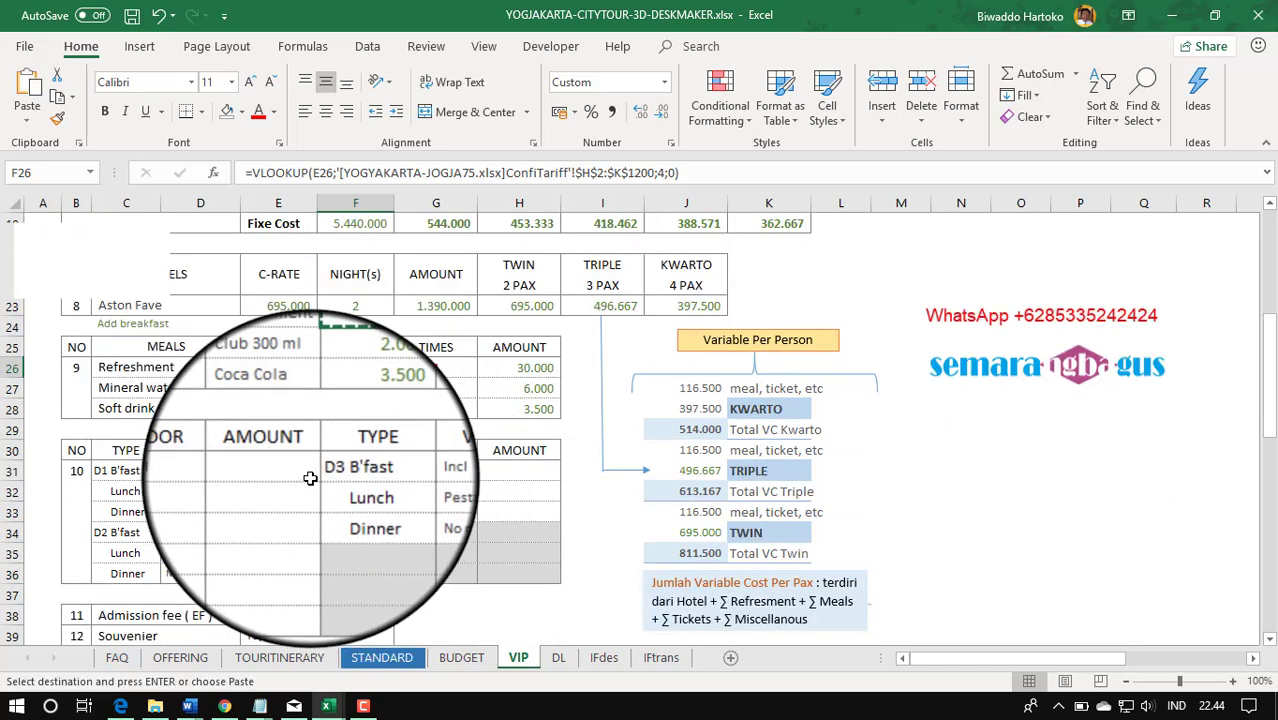
pyautogui.press('Return')
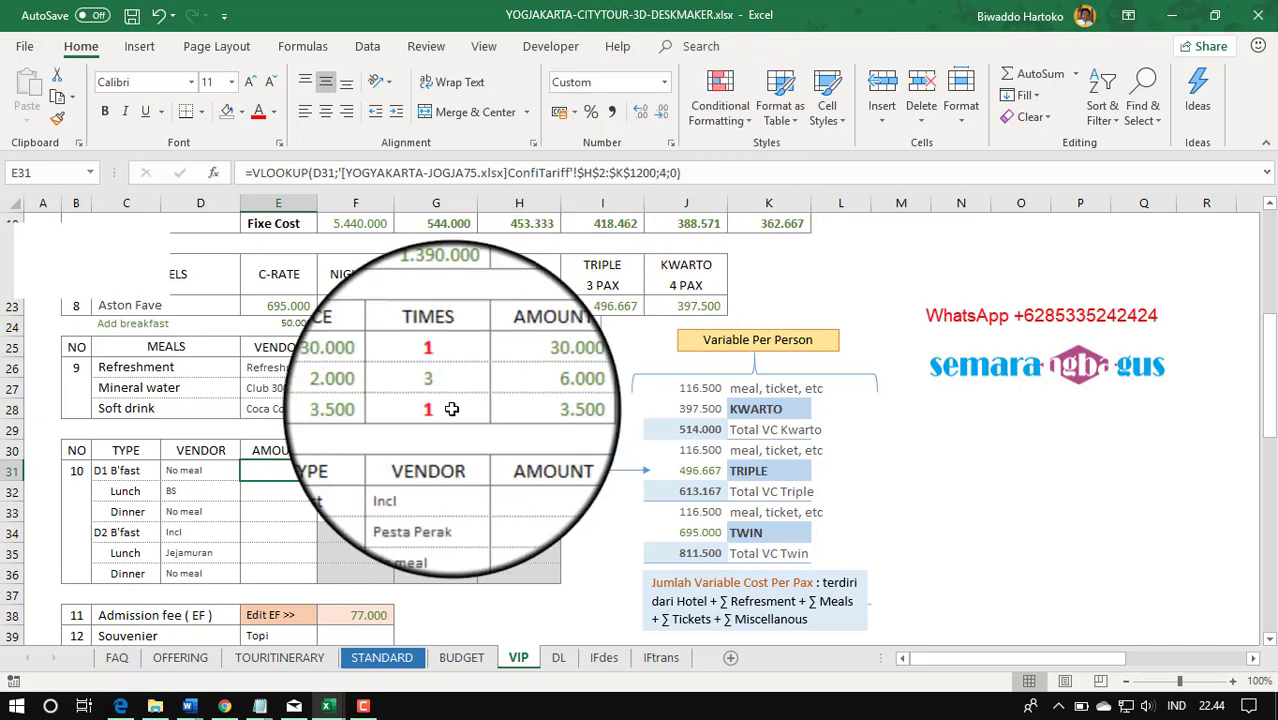
pyautogui.moveTo(316, 481); pyautogui.dragTo(314, 580)
pyautogui.rightClick(292, 510)
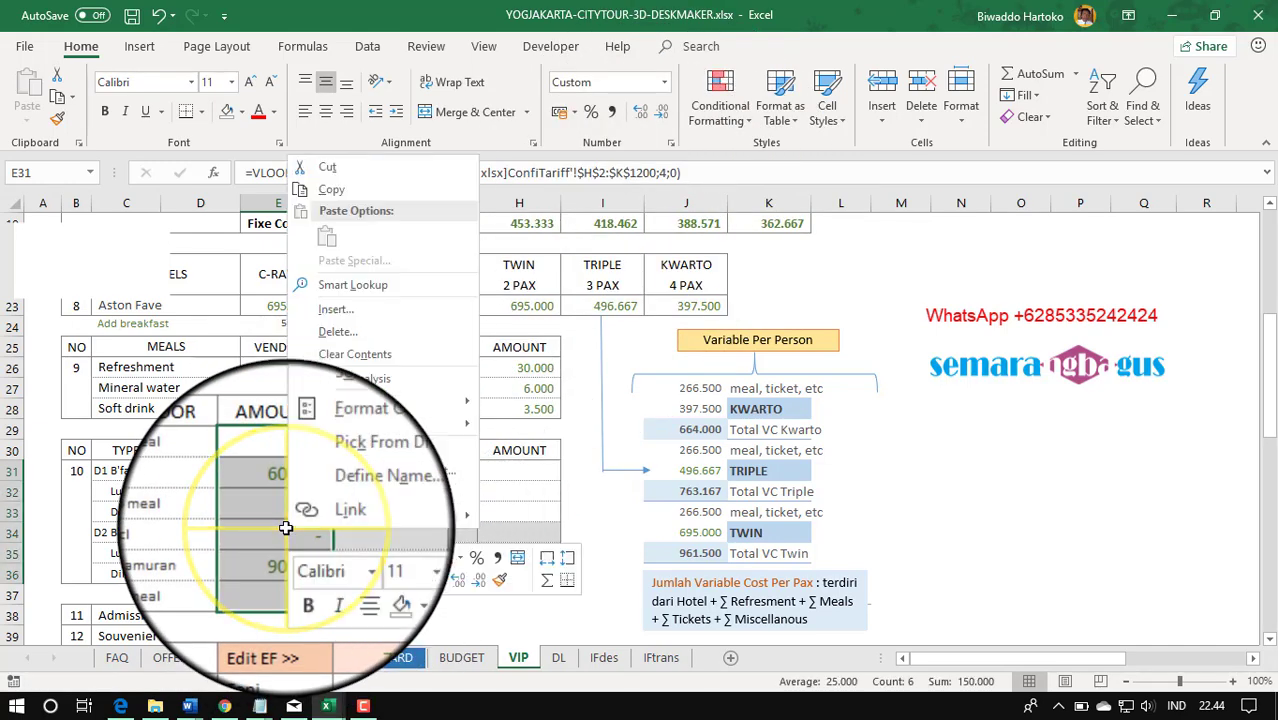
pyautogui.click(348, 445)
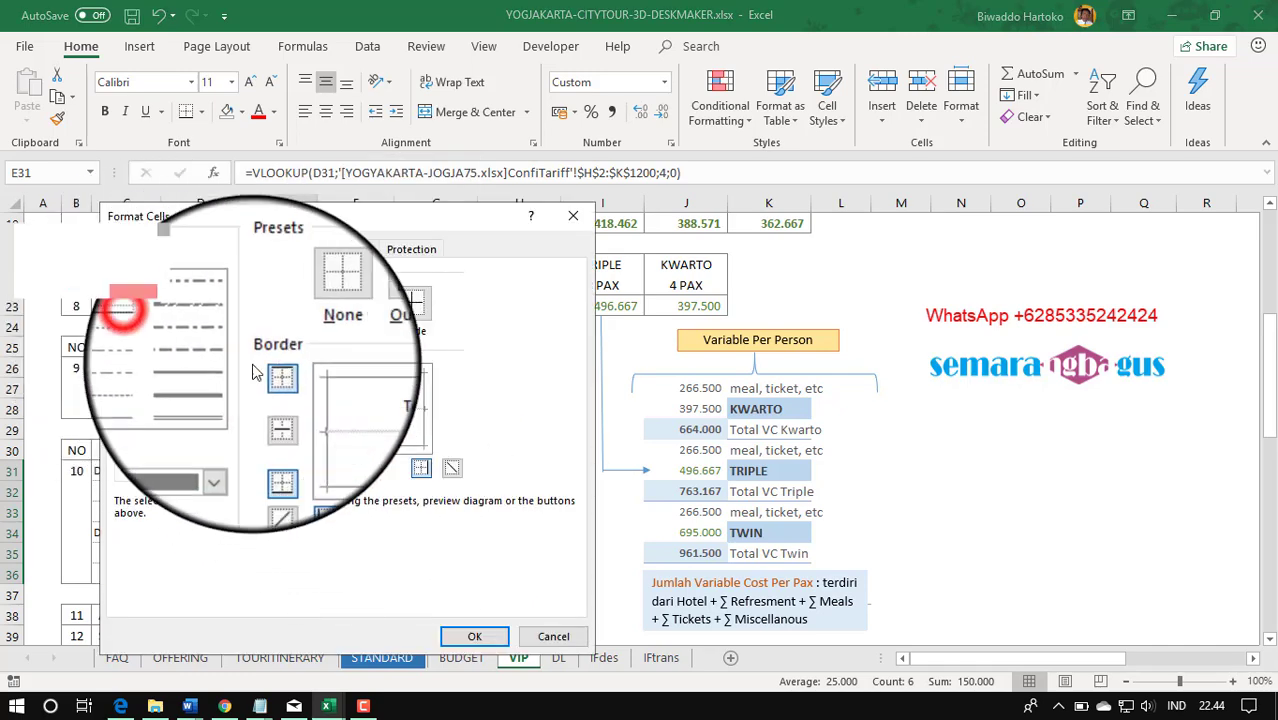
pyautogui.click(345, 407)
pyautogui.click(481, 662)
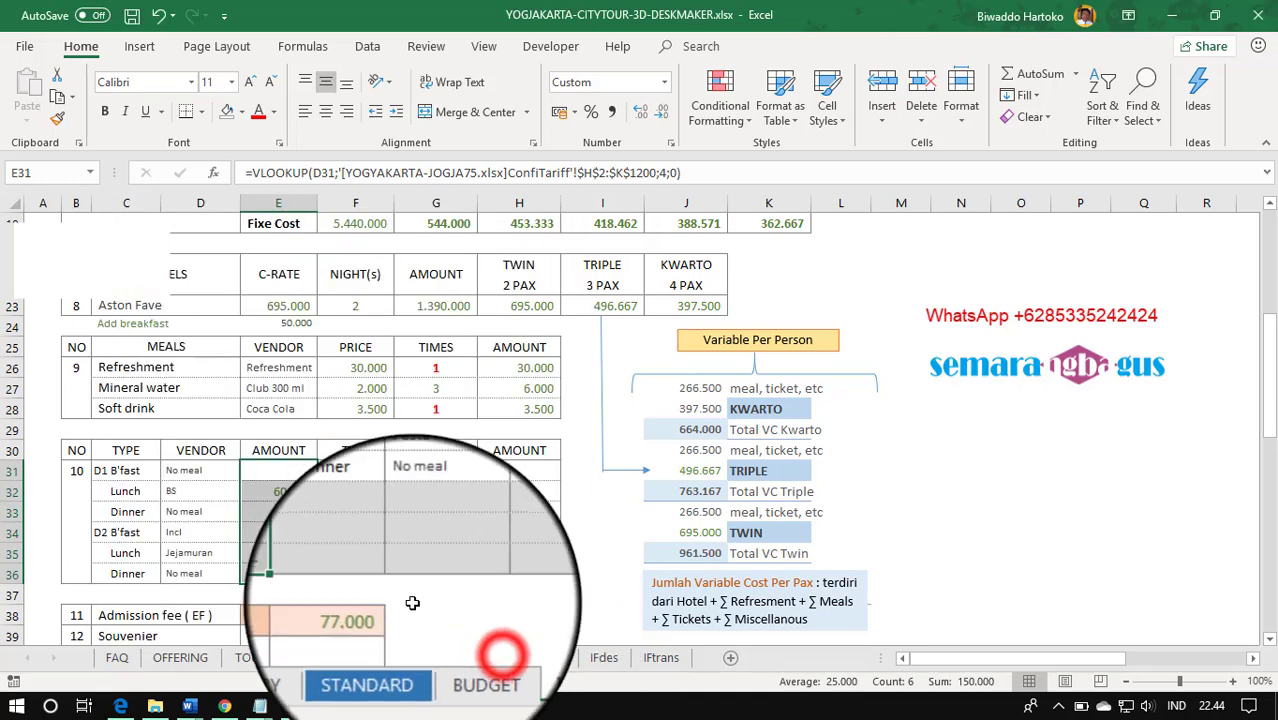
# - Copy the E31:E33 meal lookups into the day 3 amount cells H31:H33
pyautogui.click(291, 467)
pyautogui.moveTo(291, 492); pyautogui.dragTo(291, 505)
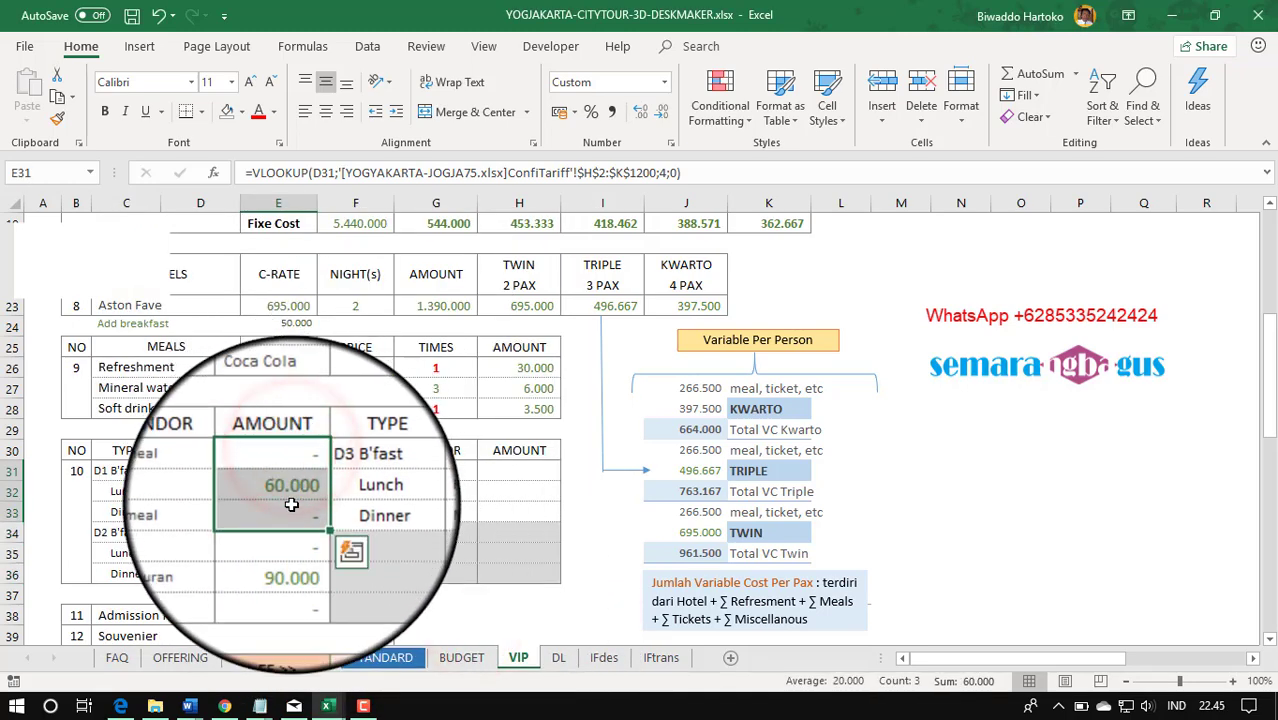
pyautogui.hotkey('ctrl', 'c')
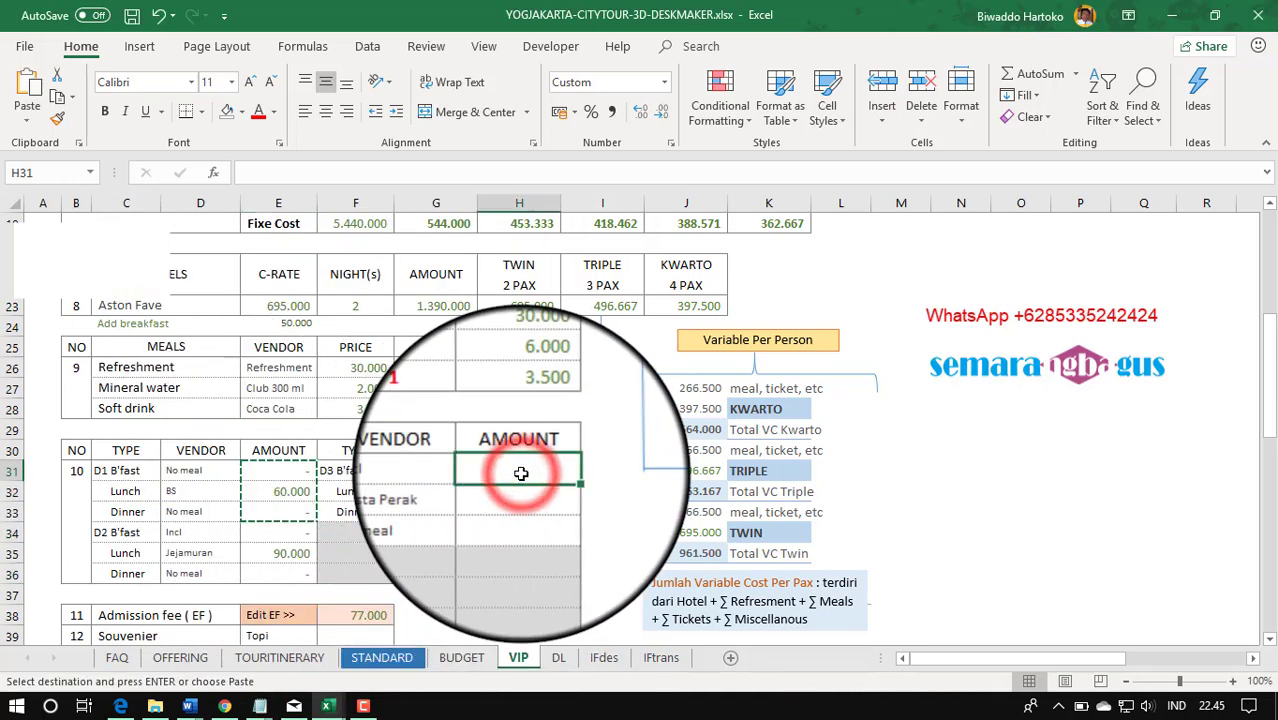
# - Copy the E35:E36 lookups into VIP's Souvenier and Travel insurance cells F39:F40, with a dotted inner border
pyautogui.click(278, 553)
pyautogui.scroll(-1, 430, 520)
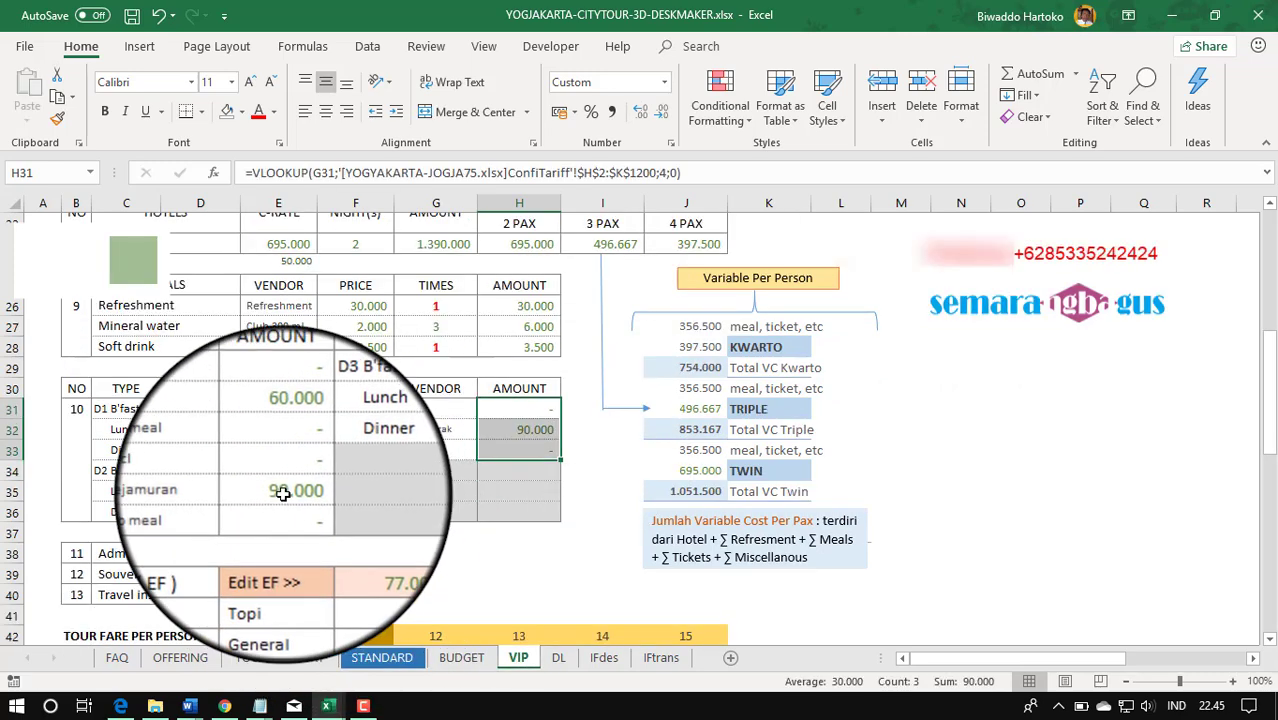
pyautogui.keyDown('shift'); pyautogui.click(283, 510); pyautogui.keyUp('shift')
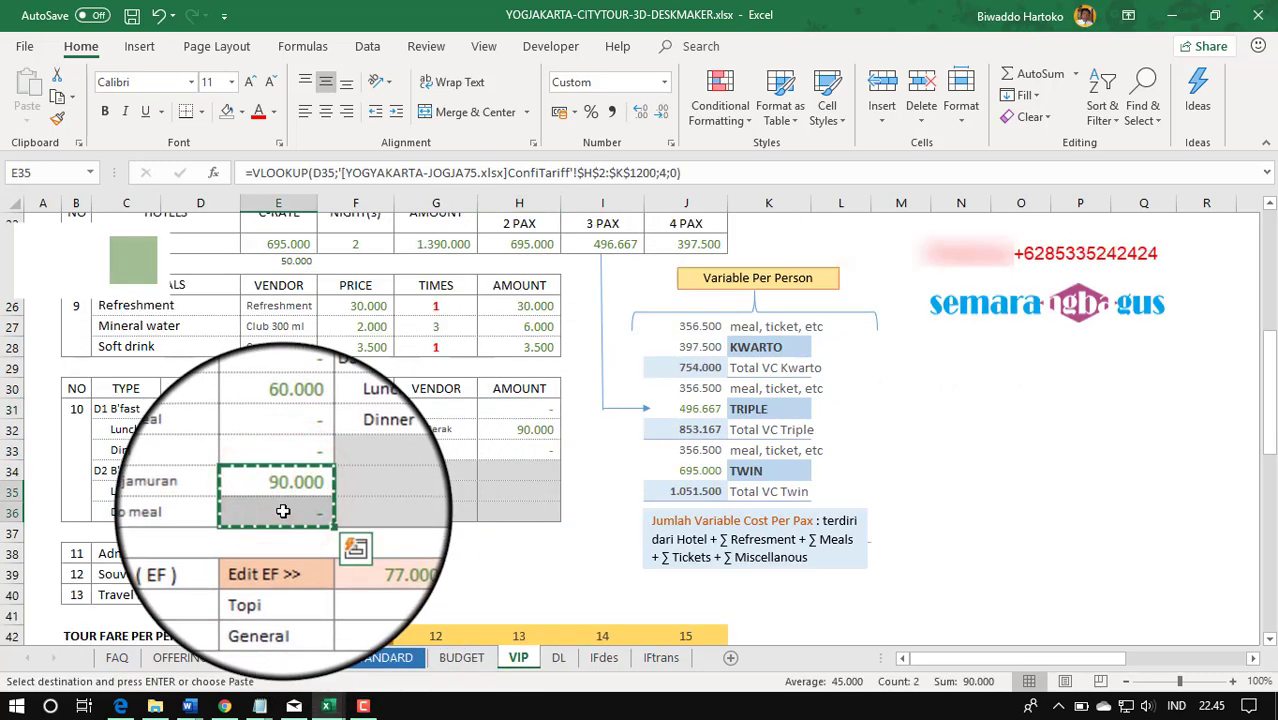
pyautogui.click(361, 572)
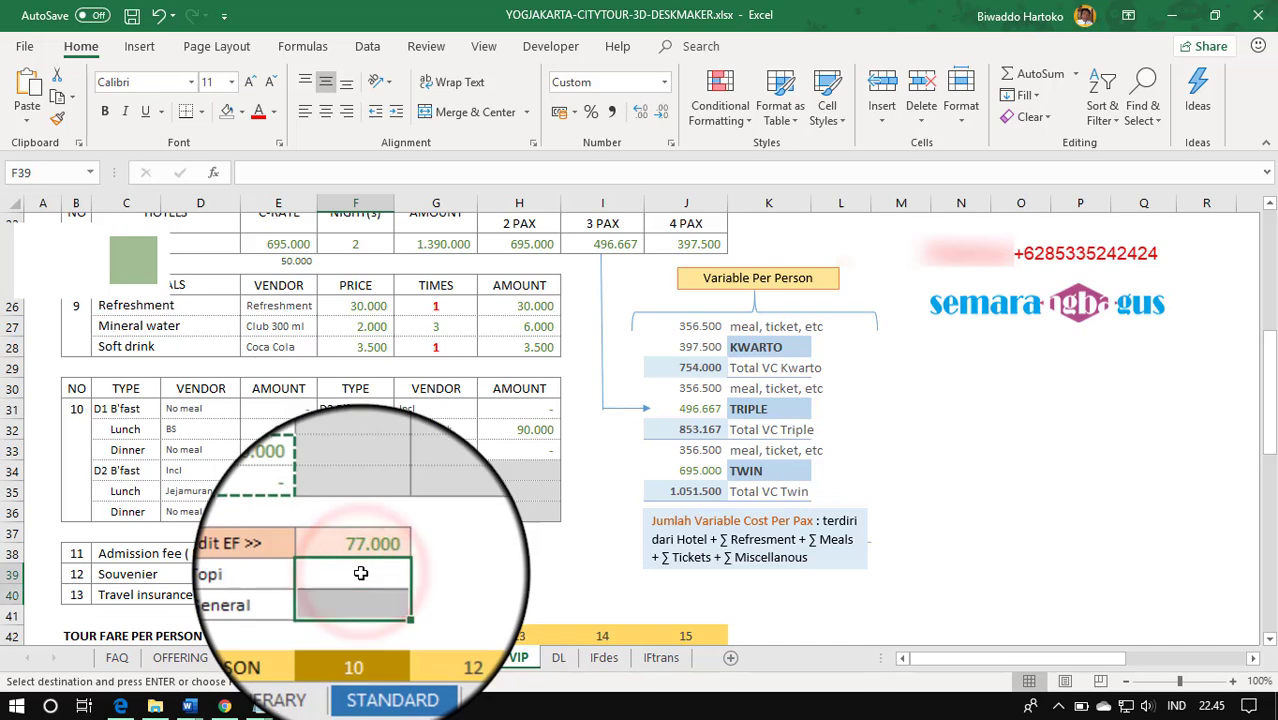
pyautogui.rightClick(361, 573)
pyautogui.click(402, 485)
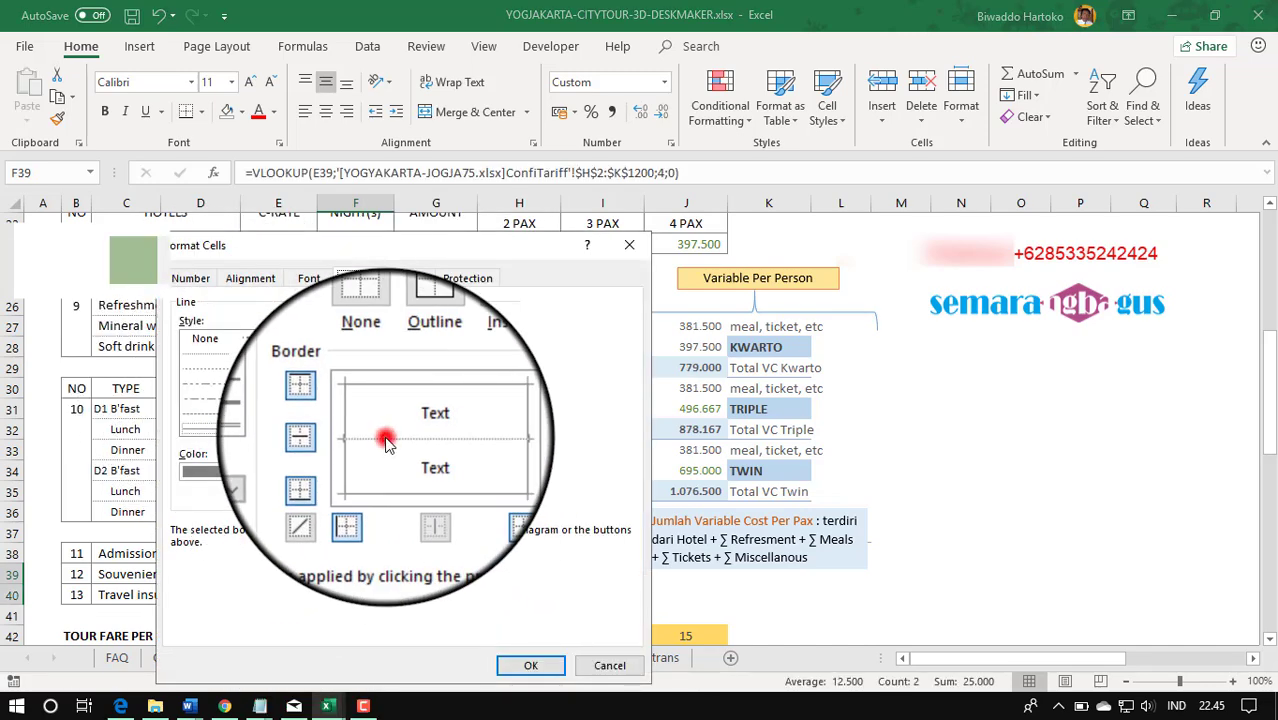
pyautogui.click(386, 440)
pyautogui.click(530, 667)
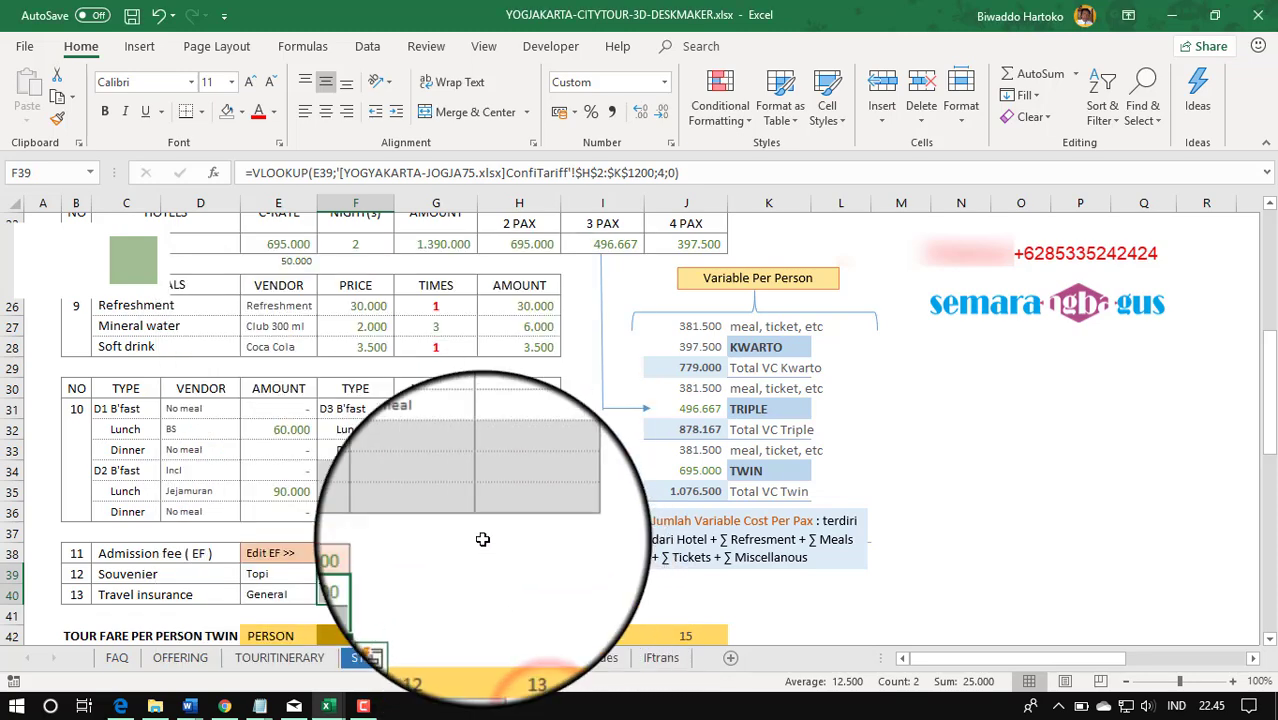
# - Review the headers of the VIP and STANDARD sheets, and select the Name of group cell C5 on the FAQ sheet
pyautogui.scroll(7, 470, 500)
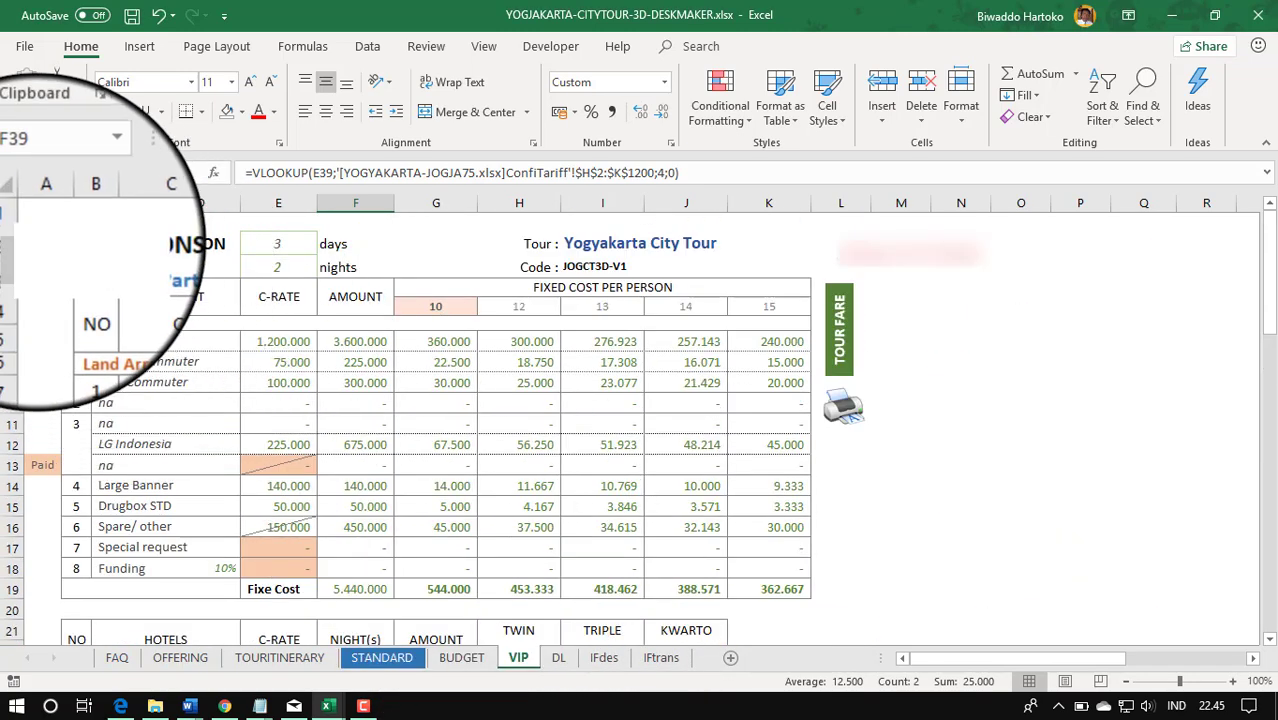
pyautogui.click(383, 657)
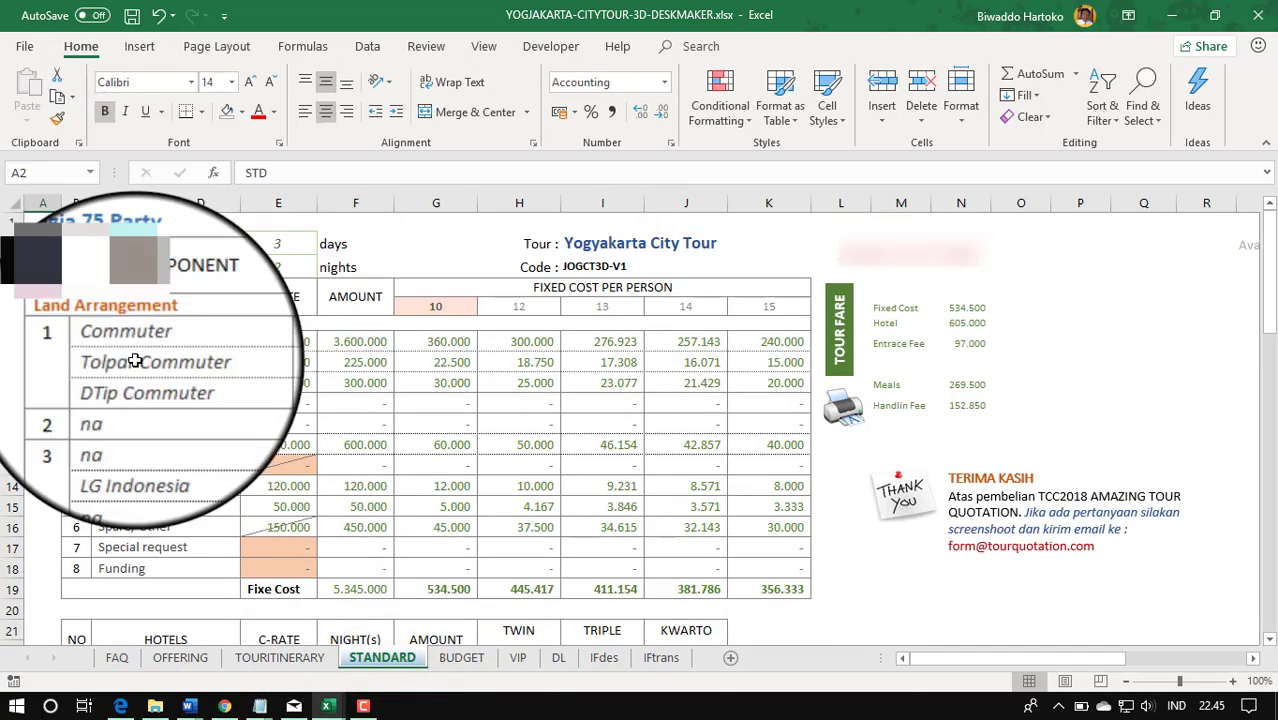
pyautogui.click(117, 657)
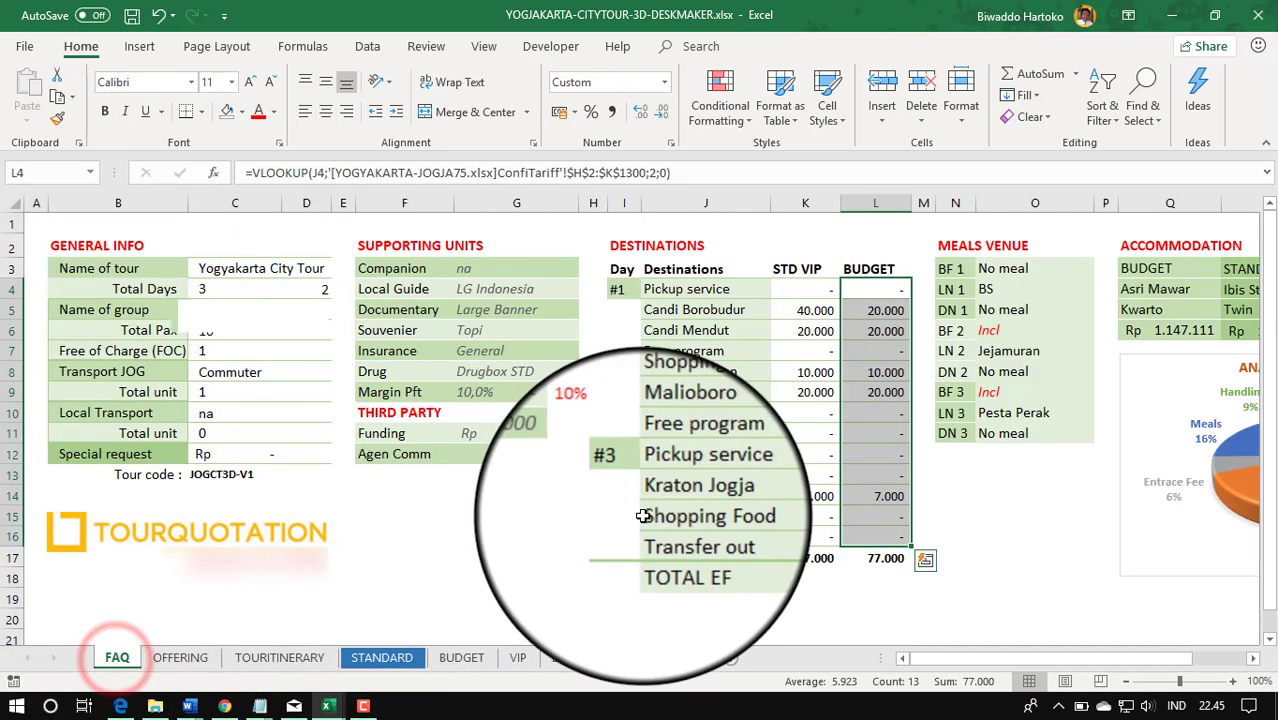
pyautogui.click(245, 309)
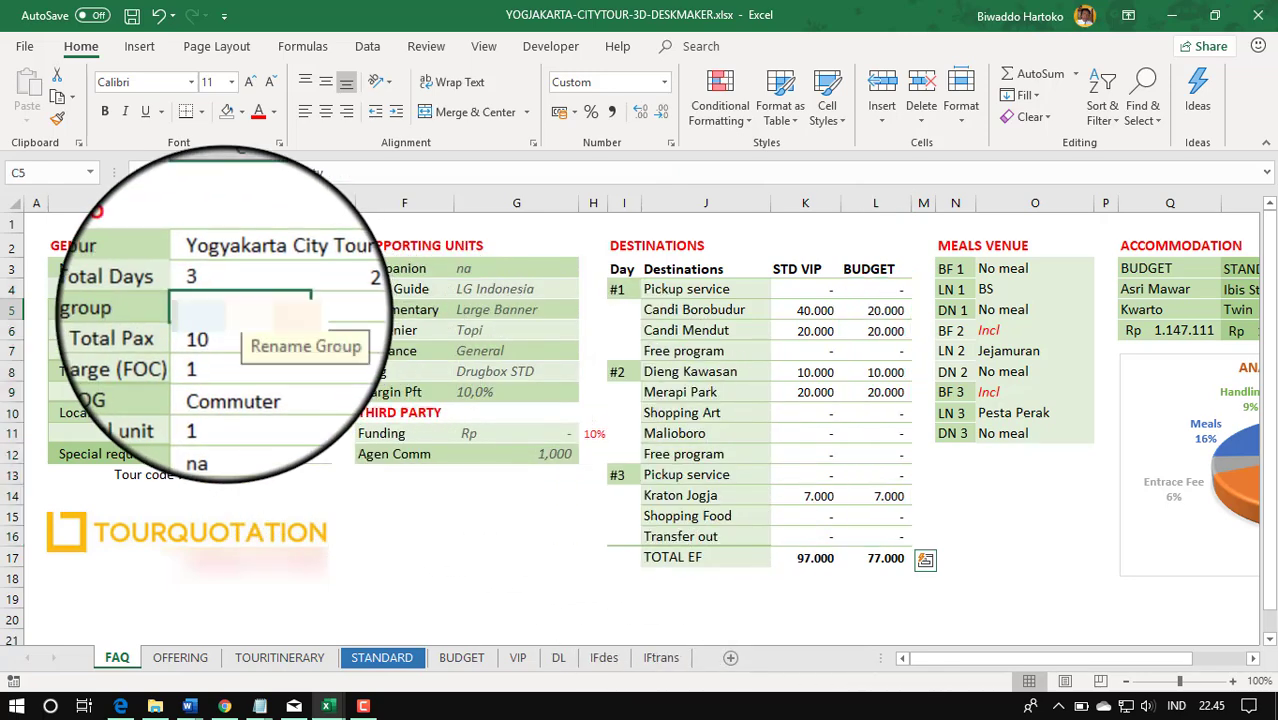